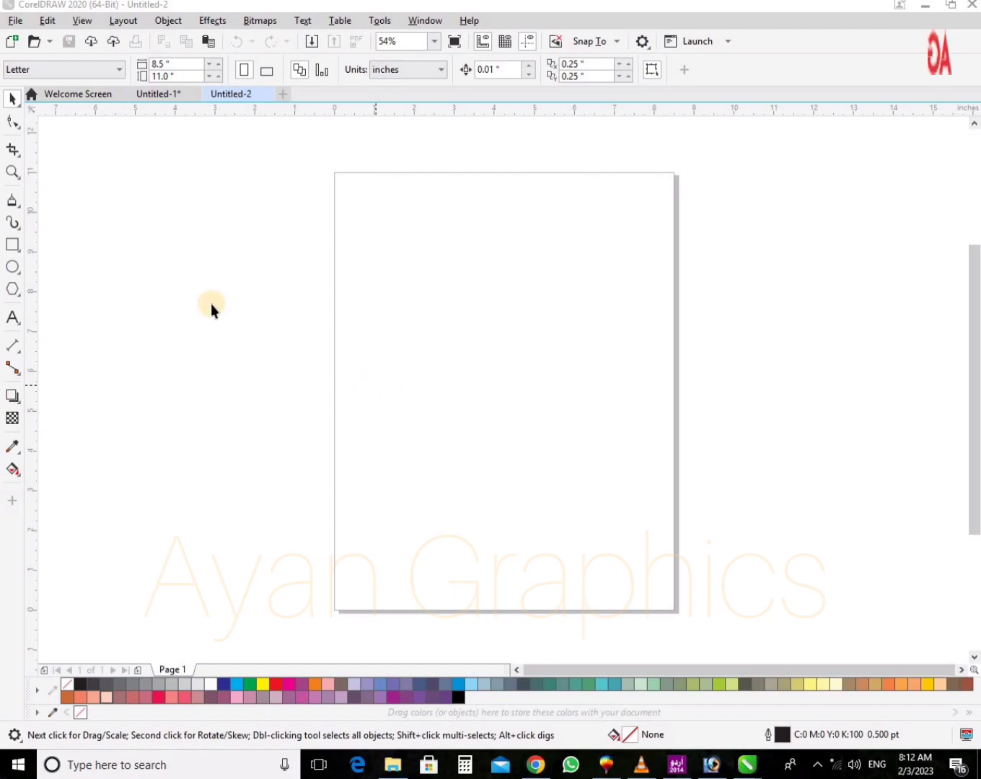
Add the artistic text "ECSH" beside the page and select it as an object.
left_click(19, 322)
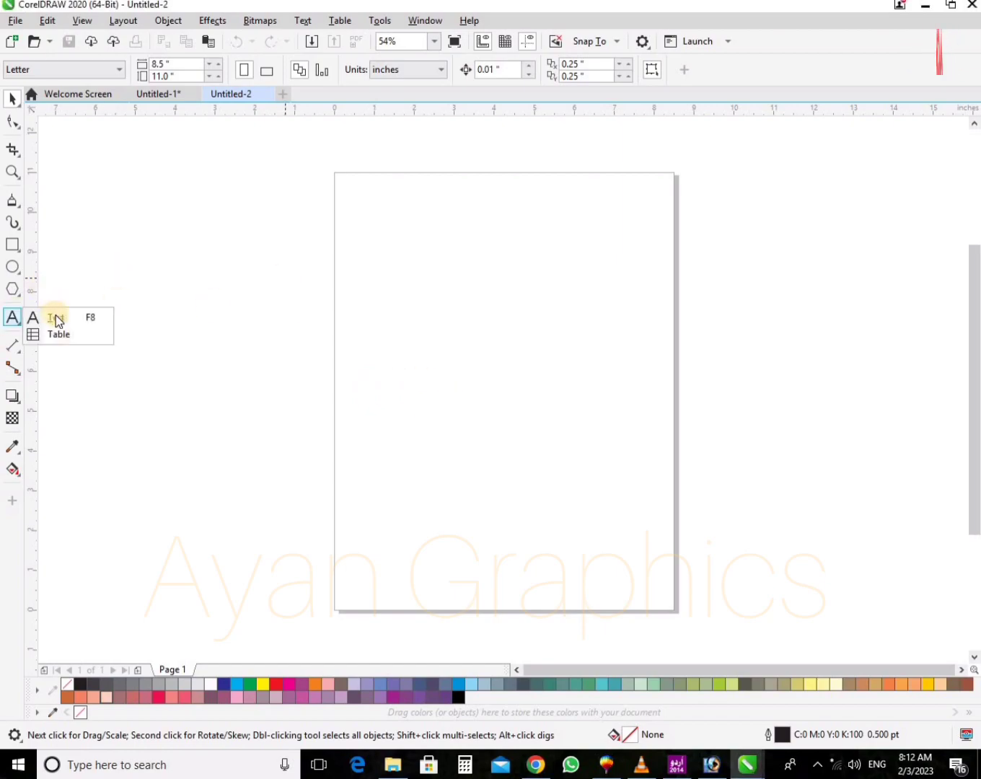
left_click(55, 318)
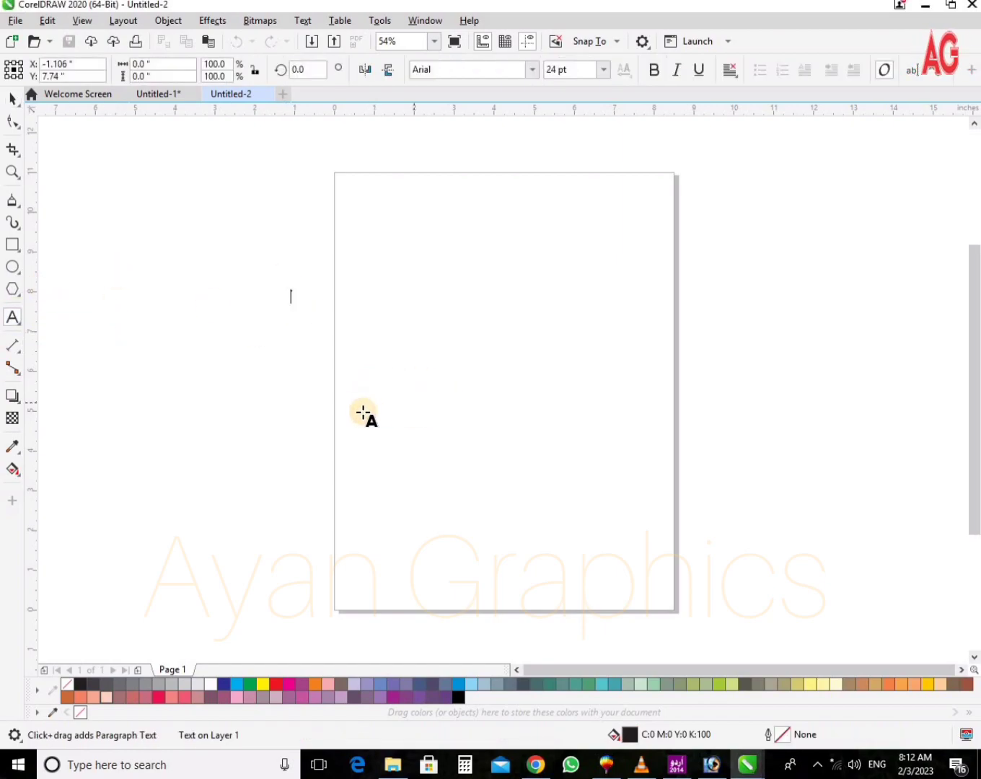
type("C")
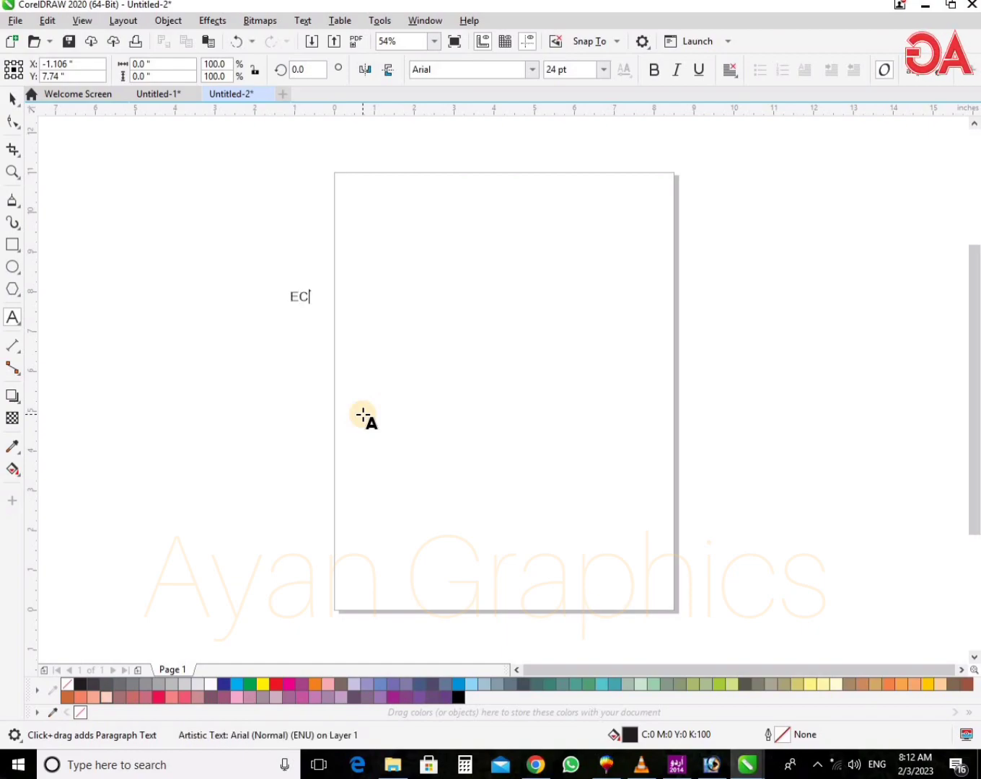
type("SH")
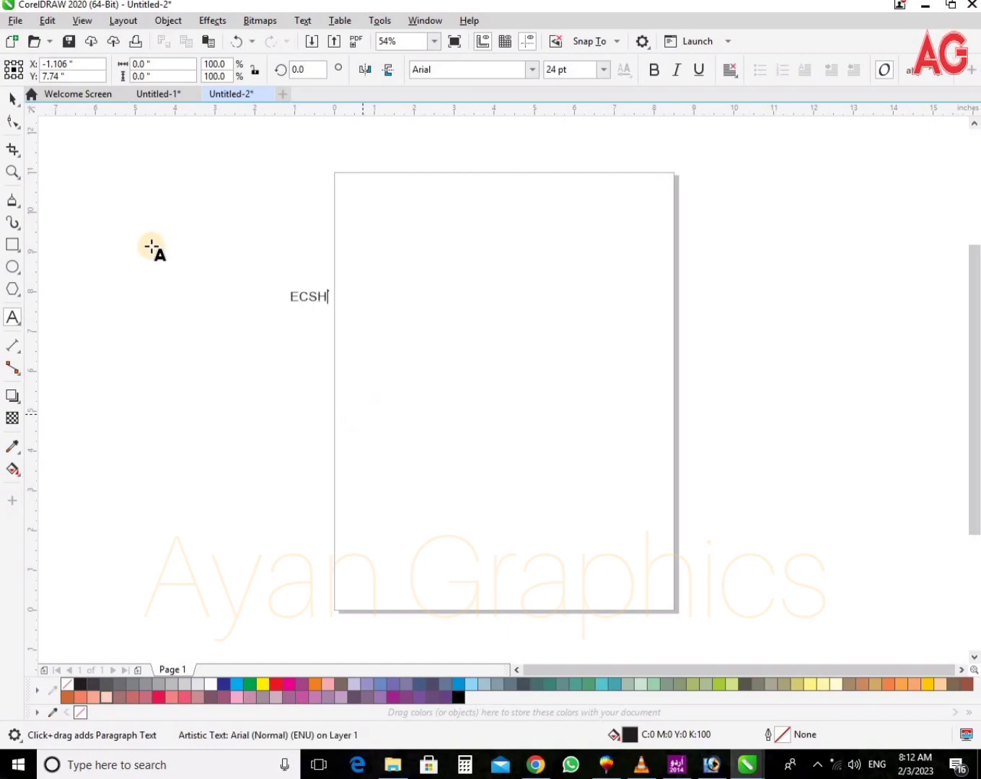
left_click(13, 100)
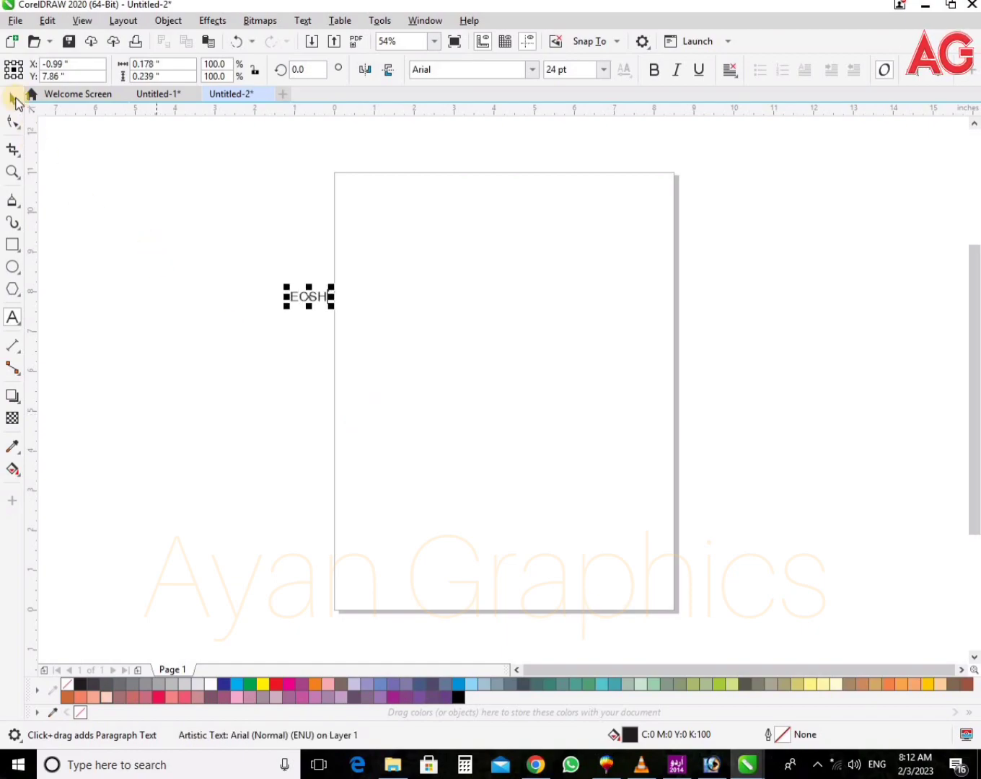
Make the ECSH text bold and set its font to Armor Piercing.
left_click(654, 70)
left_click(533, 69)
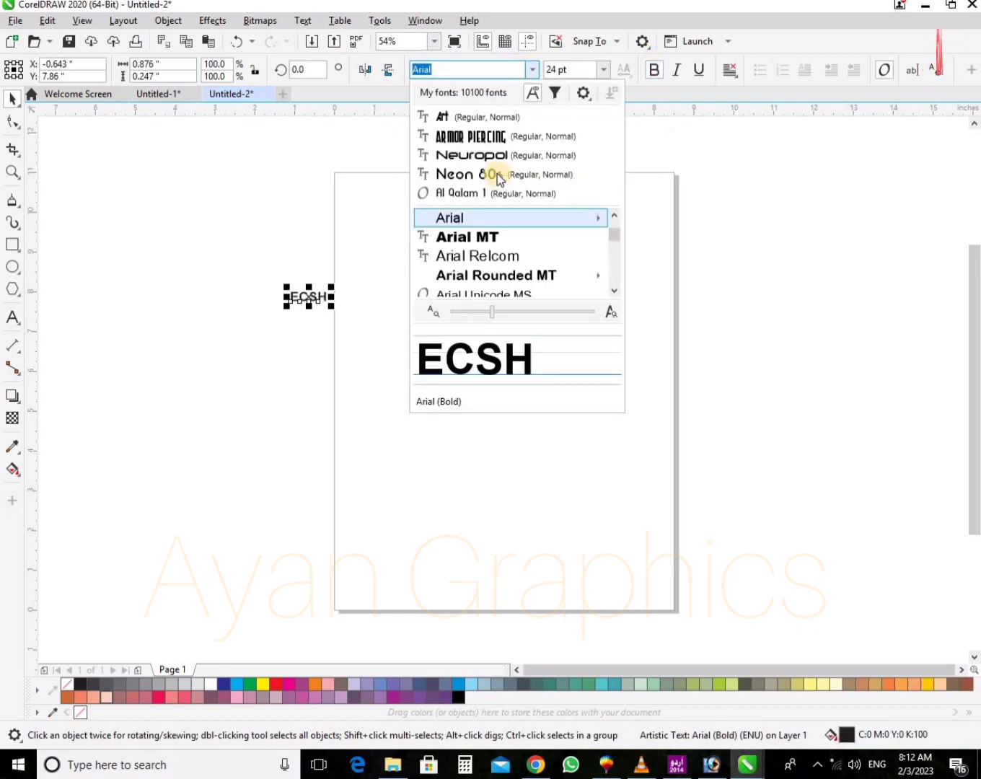
left_click(472, 137)
Convert the ECSH text to curves and break it apart into separate letters.
key("shift+F2")
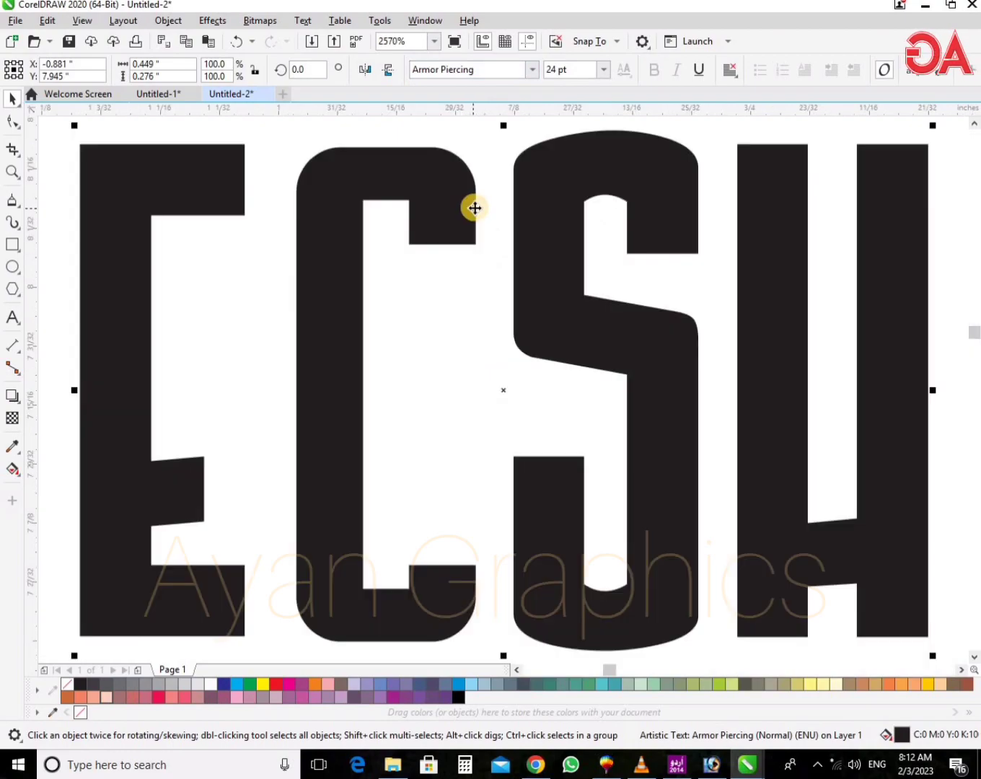
scroll(471, 209, "down", 2)
key("F2")
left_click_drag(227, 160, 653, 565)
key("space")
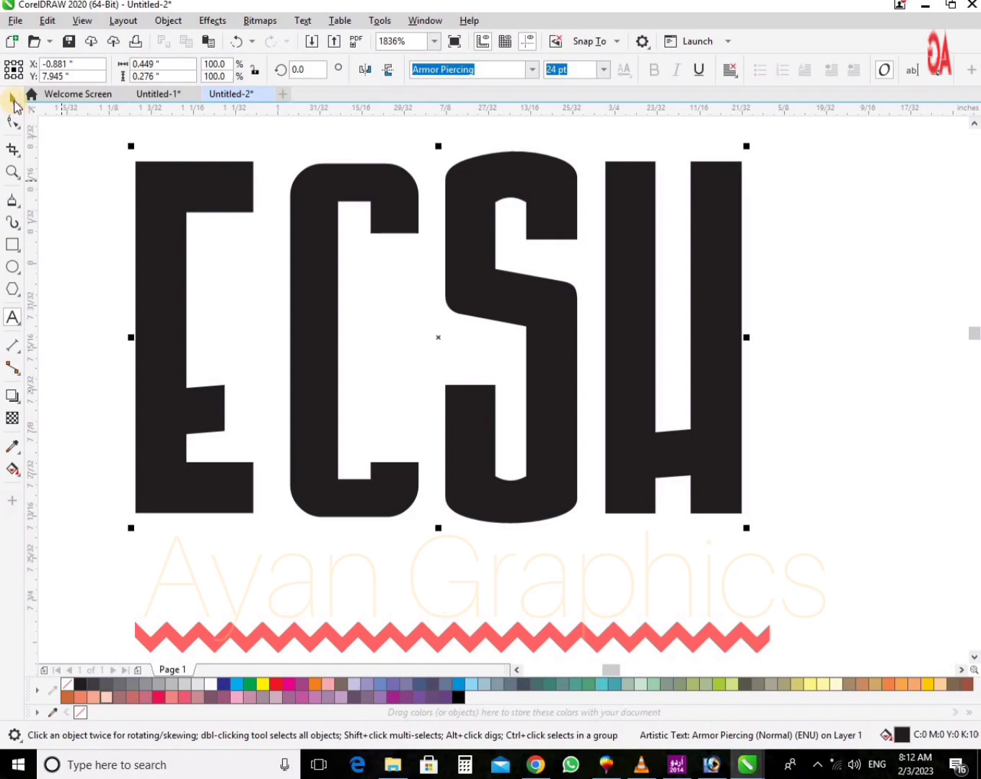
key("ctrl+q")
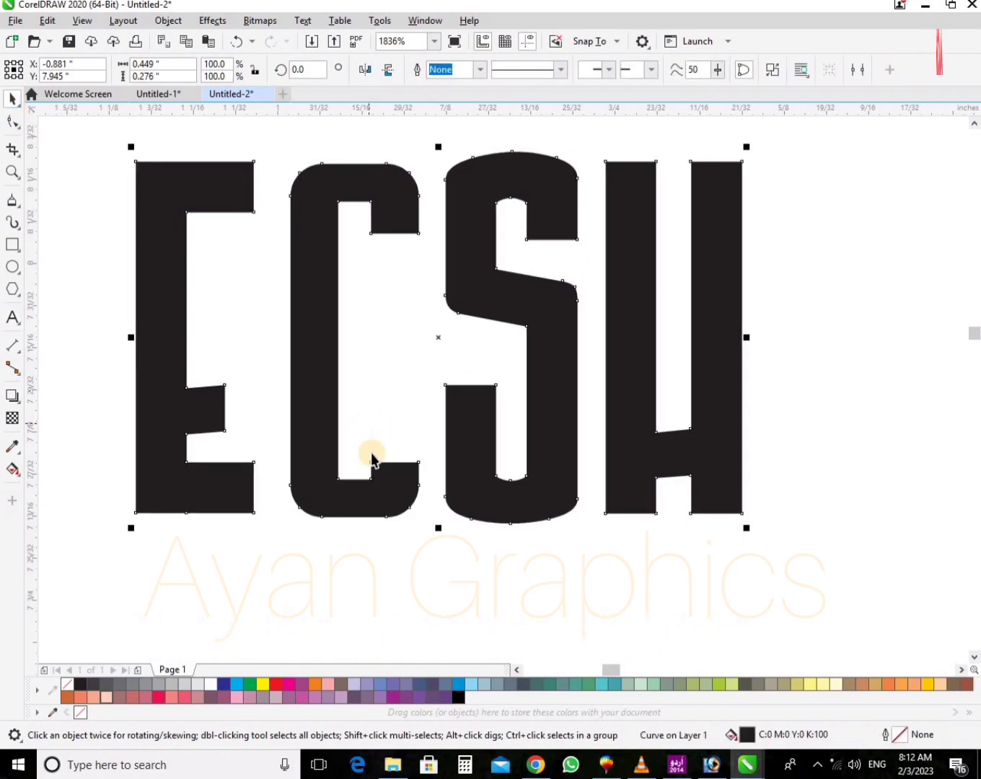
left_click(473, 496)
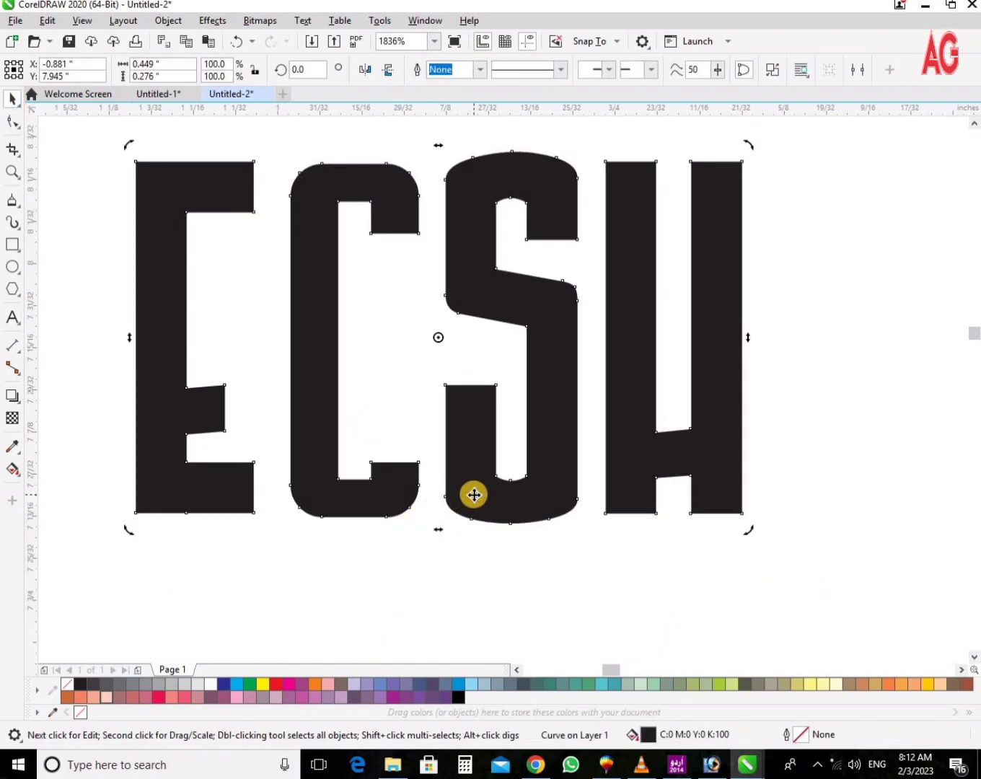
key("ctrl+k")
left_click(389, 634)
Stretch the bottom arm of the E horizontally by its end nodes until it reaches the outer edge of the S.
left_click(228, 482)
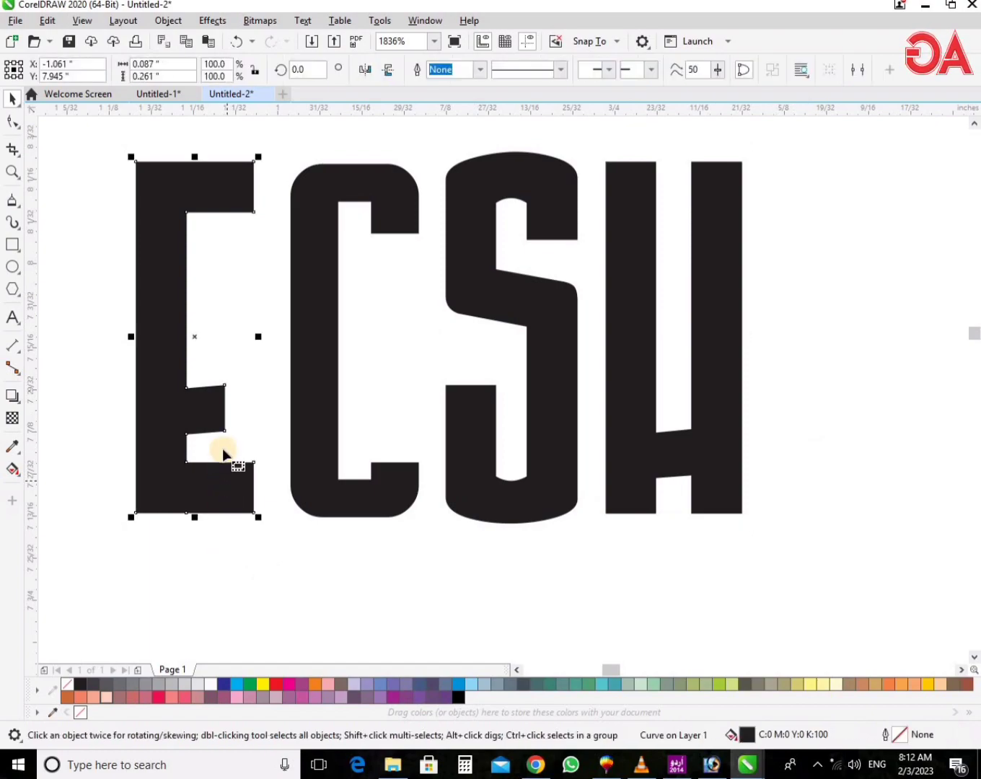
key("F10")
left_click_drag(318, 532, 226, 450)
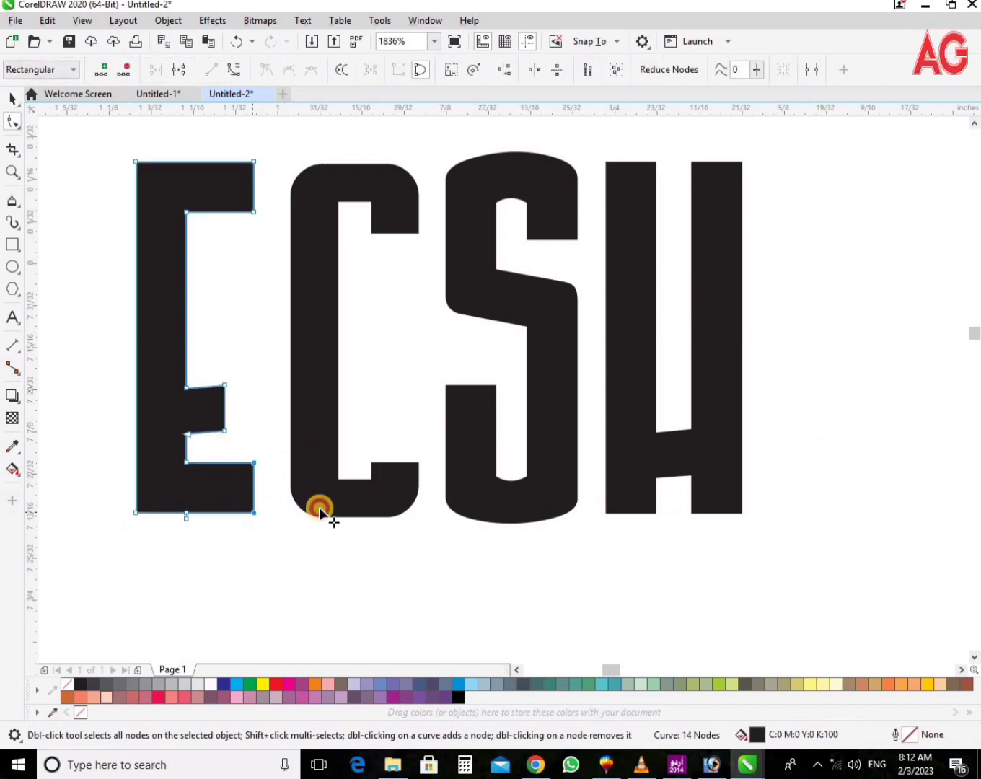
left_click_drag(319, 507, 576, 524)
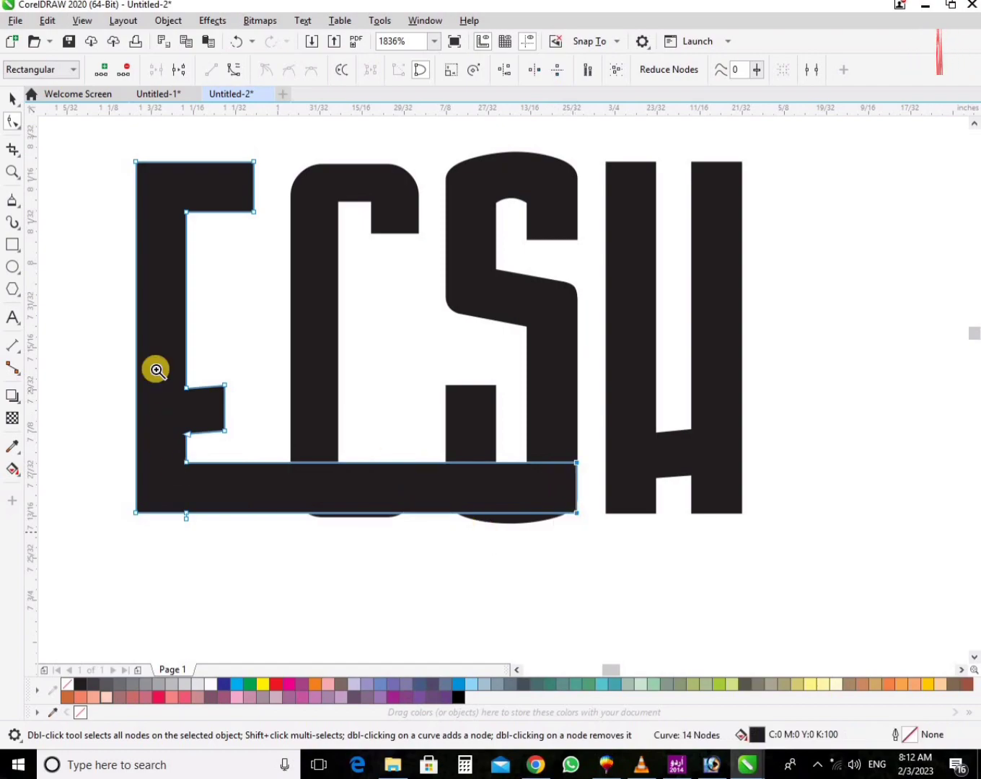
Select the letter C for node editing at its lower end.
key("F2")
left_click_drag(108, 327, 791, 597)
left_click(319, 347)
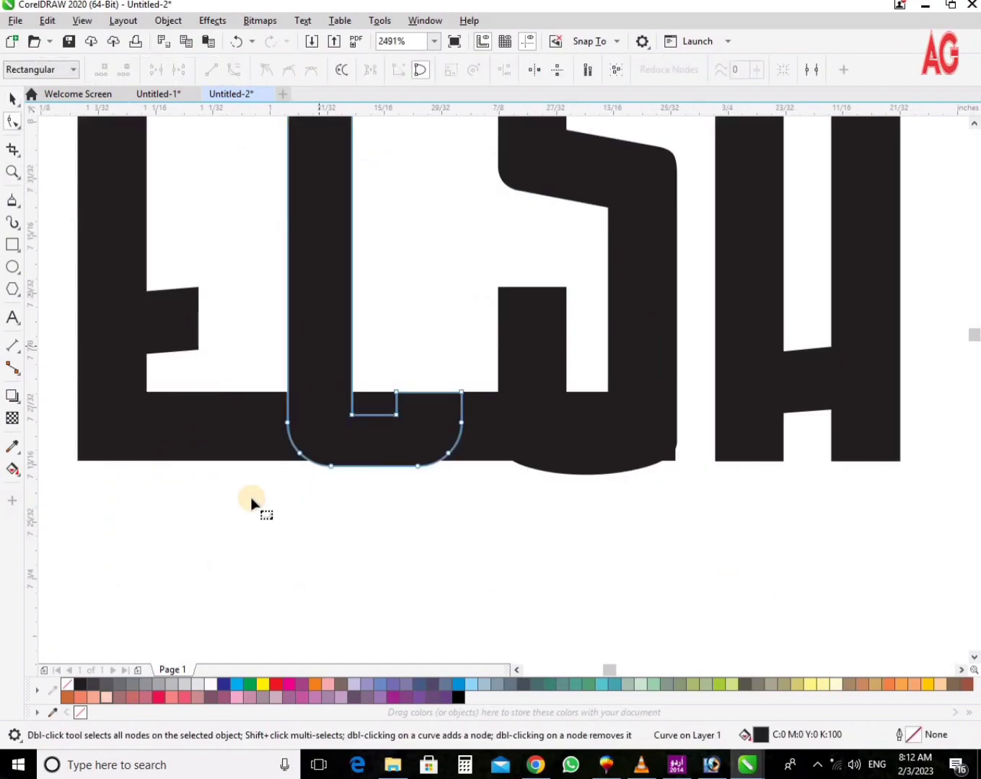
left_click_drag(246, 493, 467, 444)
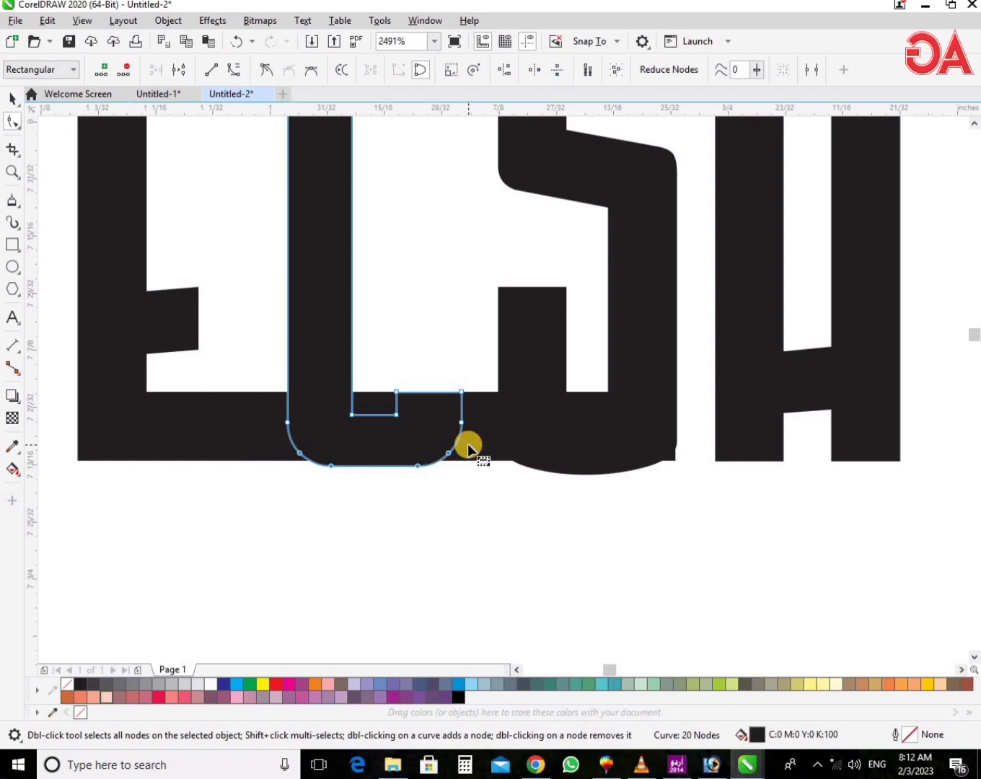
key("Delete")
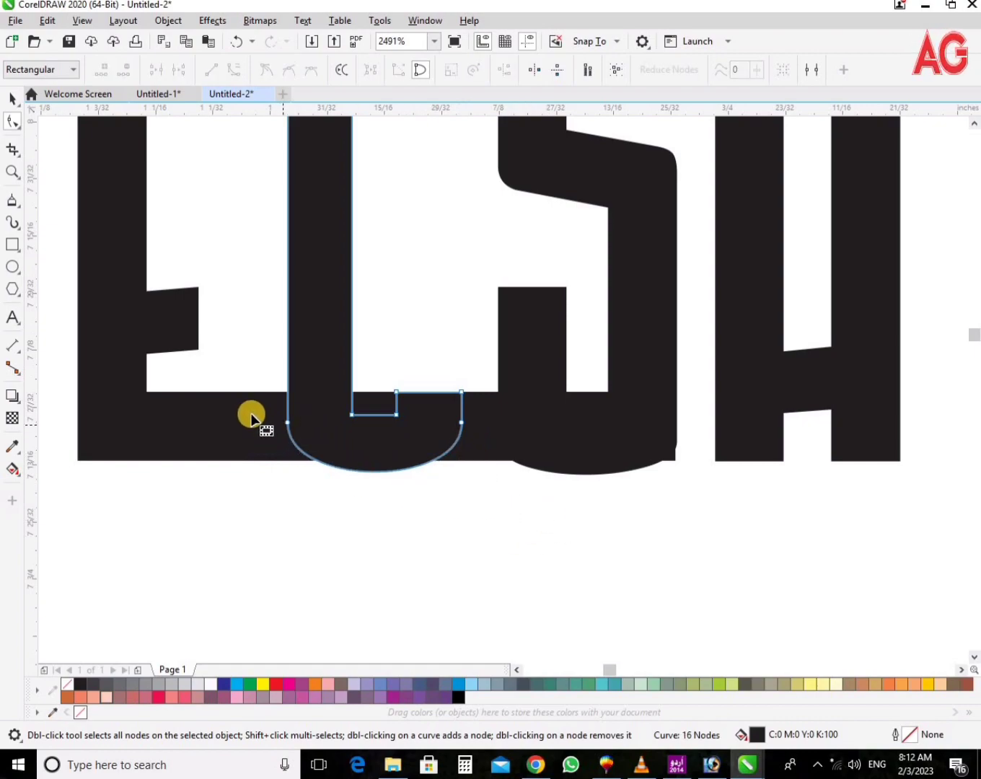
key("ctrl+z")
key("ctrl+z")
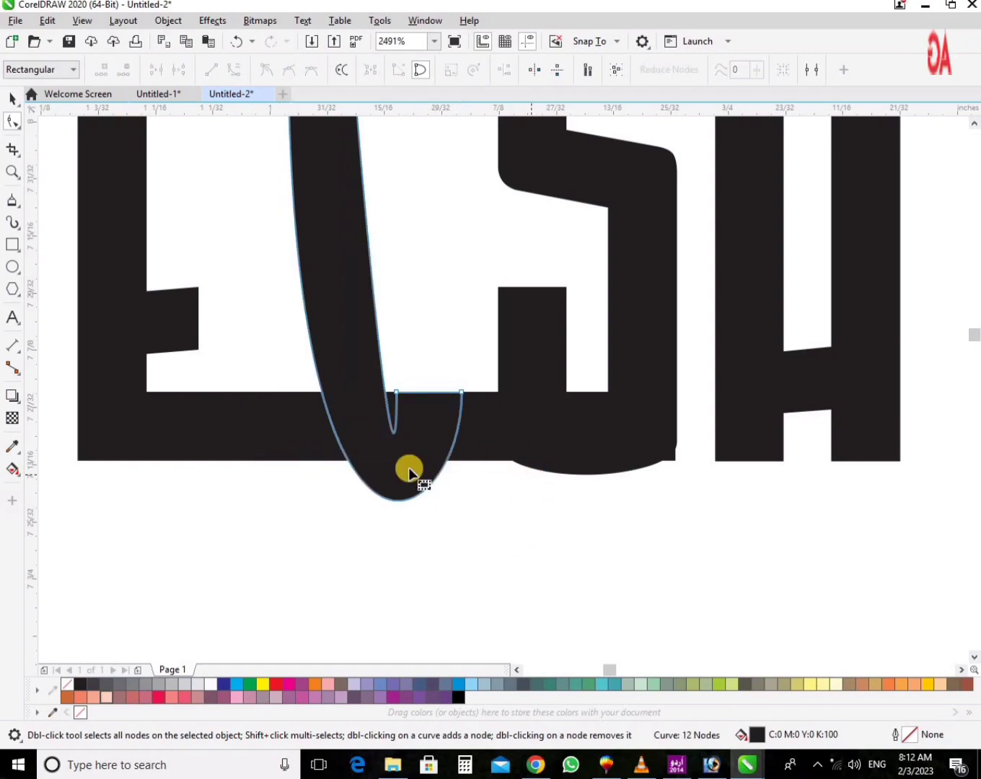
key("ctrl+shift+z")
Raise the bottom curve nodes of the C until they lie inside the E's extended bar.
left_click_drag(229, 471, 609, 435)
key("Up")
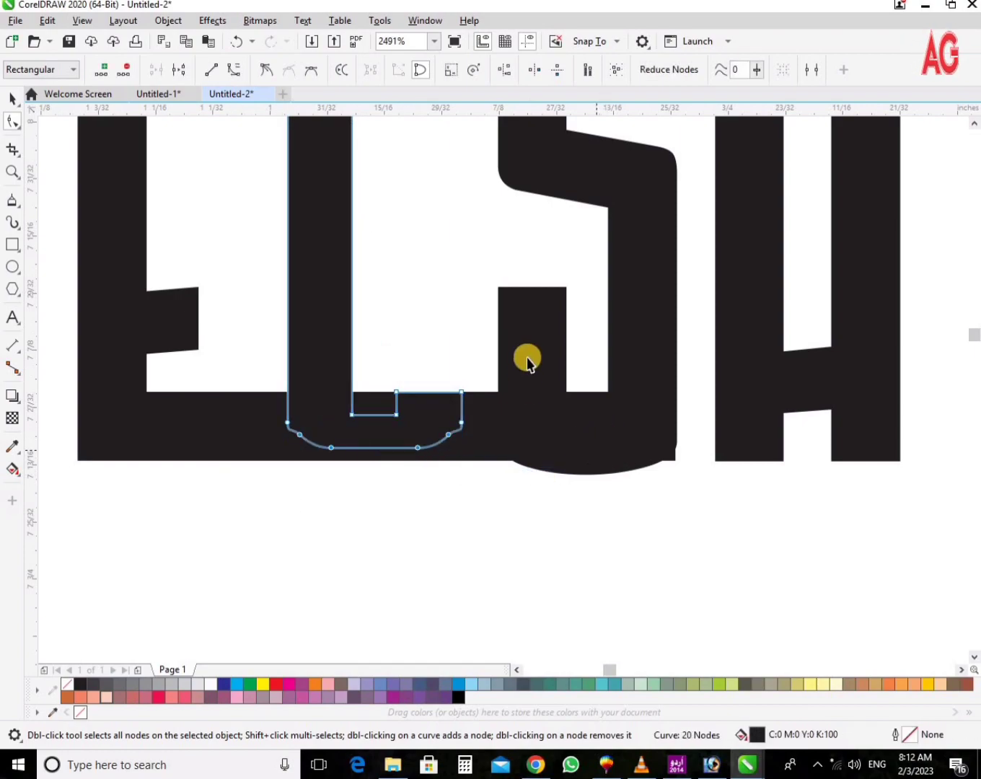
Raise the bottom curve nodes of the S until they lie inside the E's extended bar.
key("space")
left_click(523, 368)
key("space")
left_click_drag(713, 436, 714, 436)
key("Up")
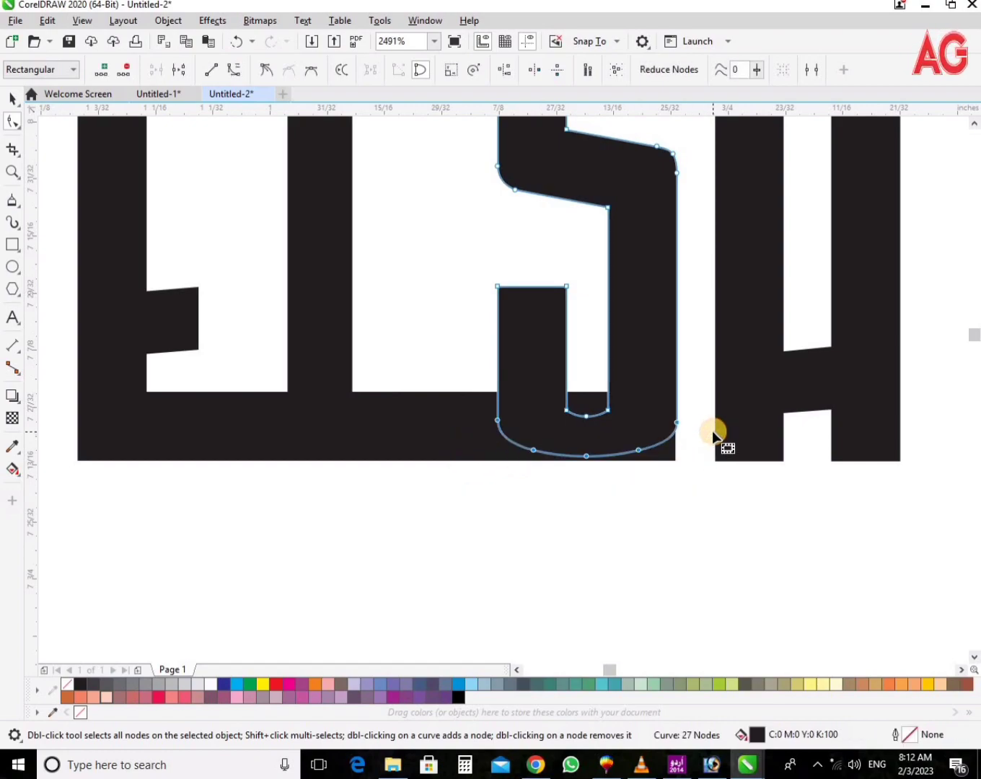
Delete the nodes of the S's lower hook so that its stem runs straight into the bar.
key("space")
left_click(519, 346)
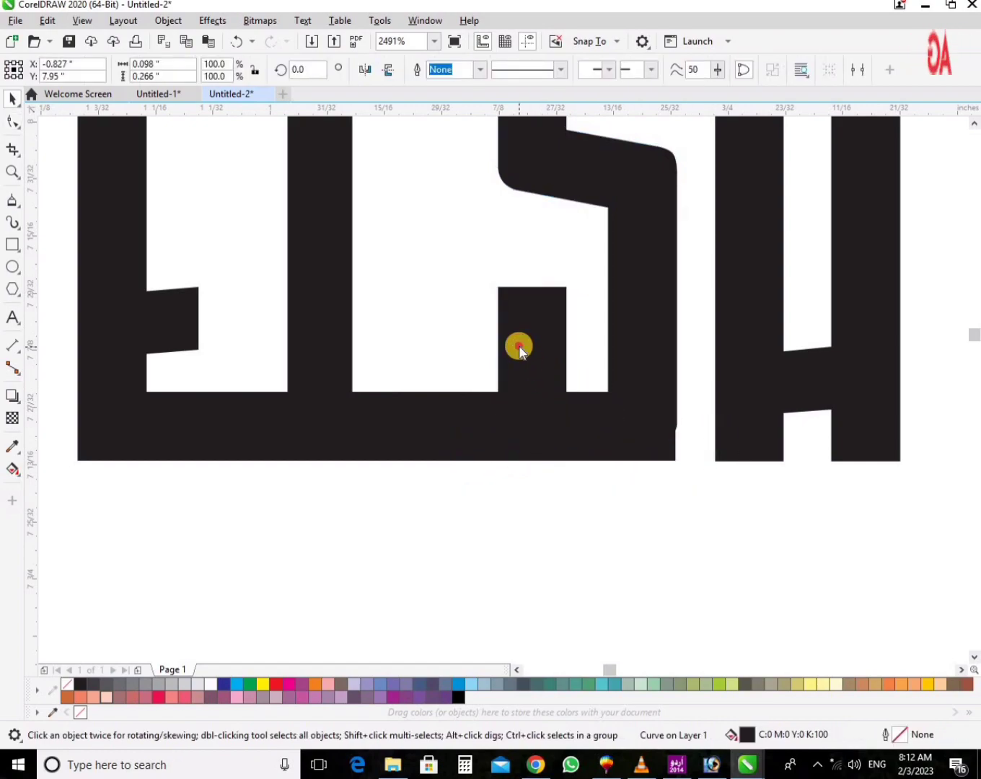
key("space")
left_click_drag(450, 251, 583, 422)
key("Delete")
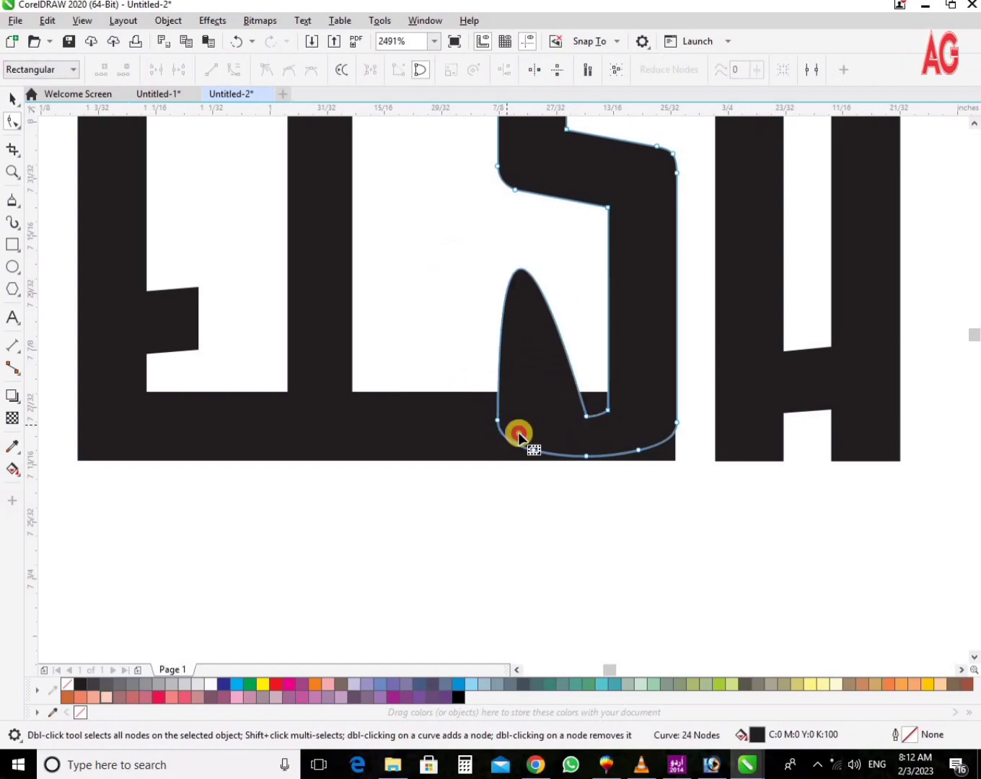
left_click_drag(467, 383, 520, 434)
key("Delete")
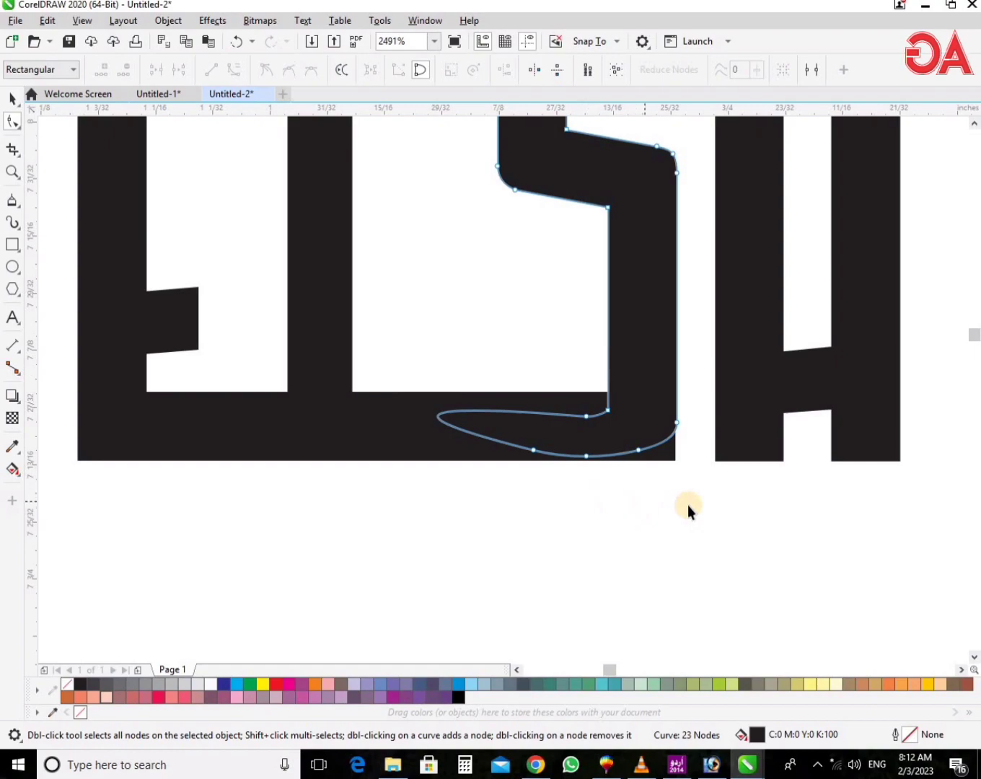
key("space")
Shift the lower outer node of the S inward to line up with the end of the E's bar.
scroll(688, 505, "down", 4)
key("z")
scroll(760, 532, "up", 3)
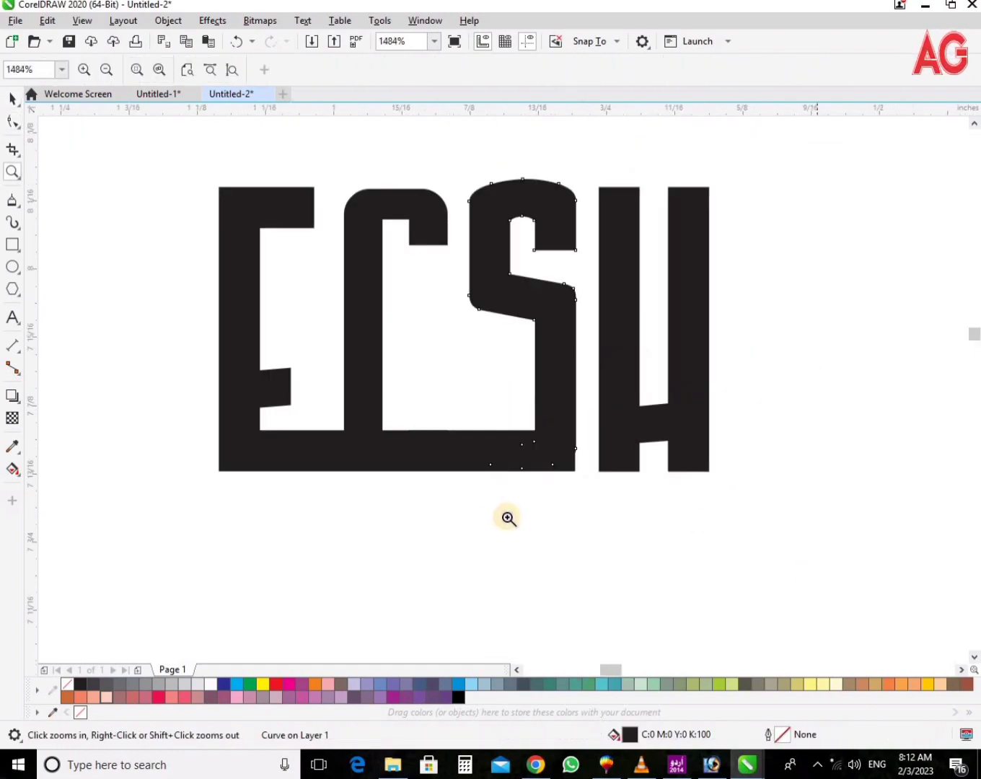
scroll(472, 505, "up", 2)
key("space")
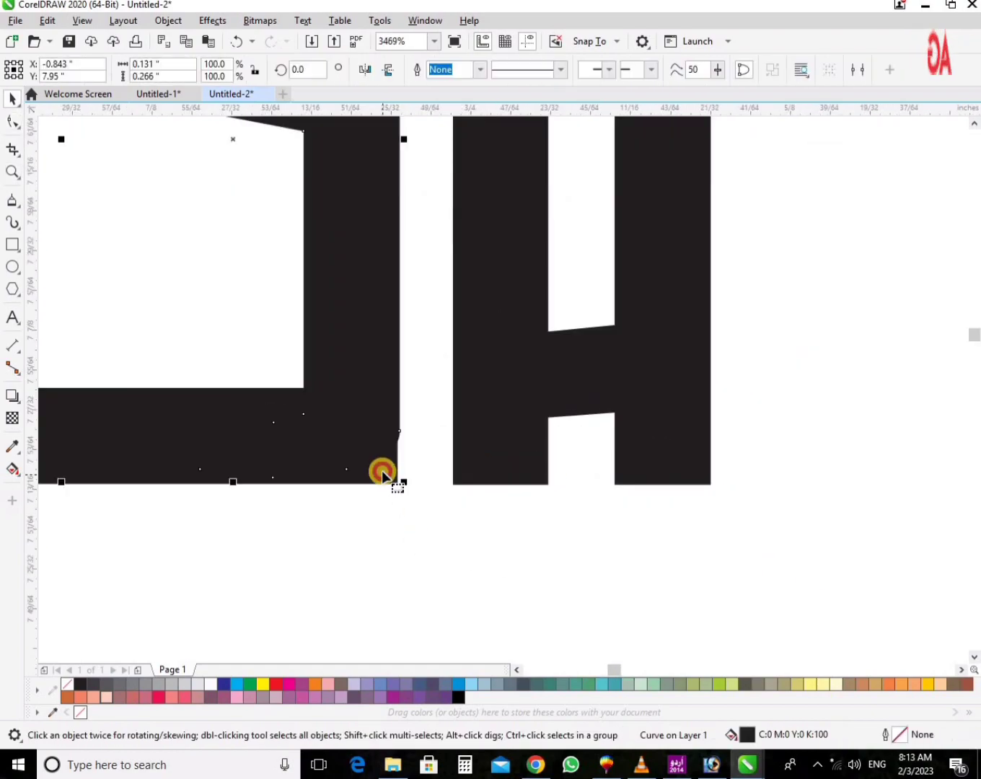
key("F10")
left_click(398, 393)
left_click(397, 391)
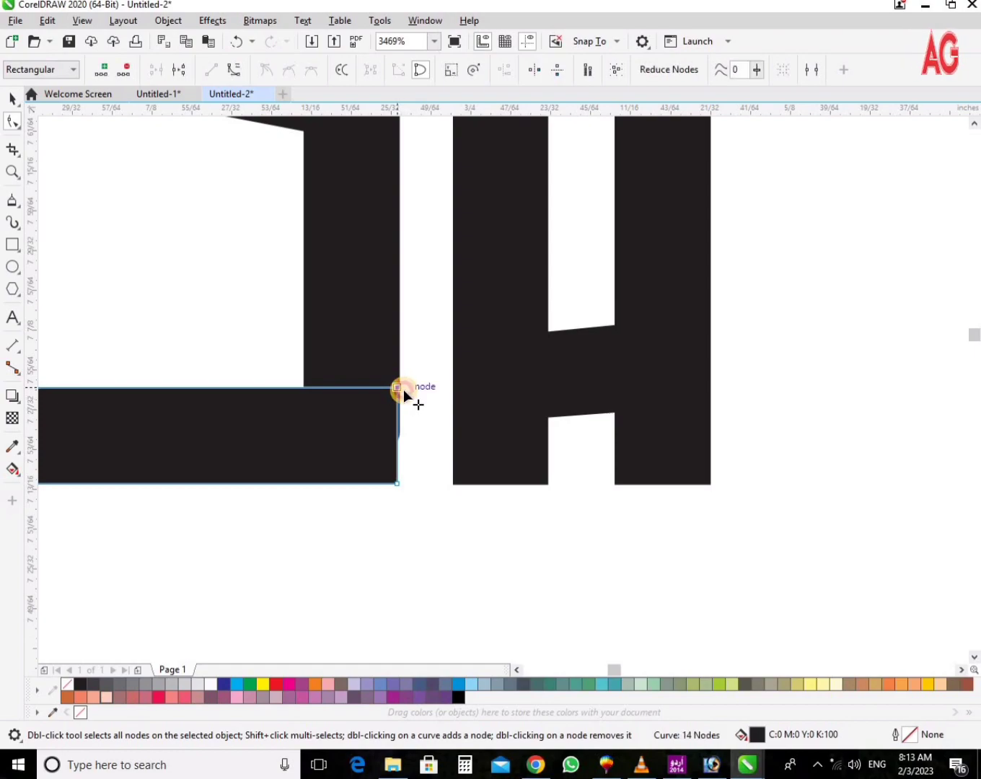
key("z")
left_click_drag(547, 509, 264, 302)
key("space")
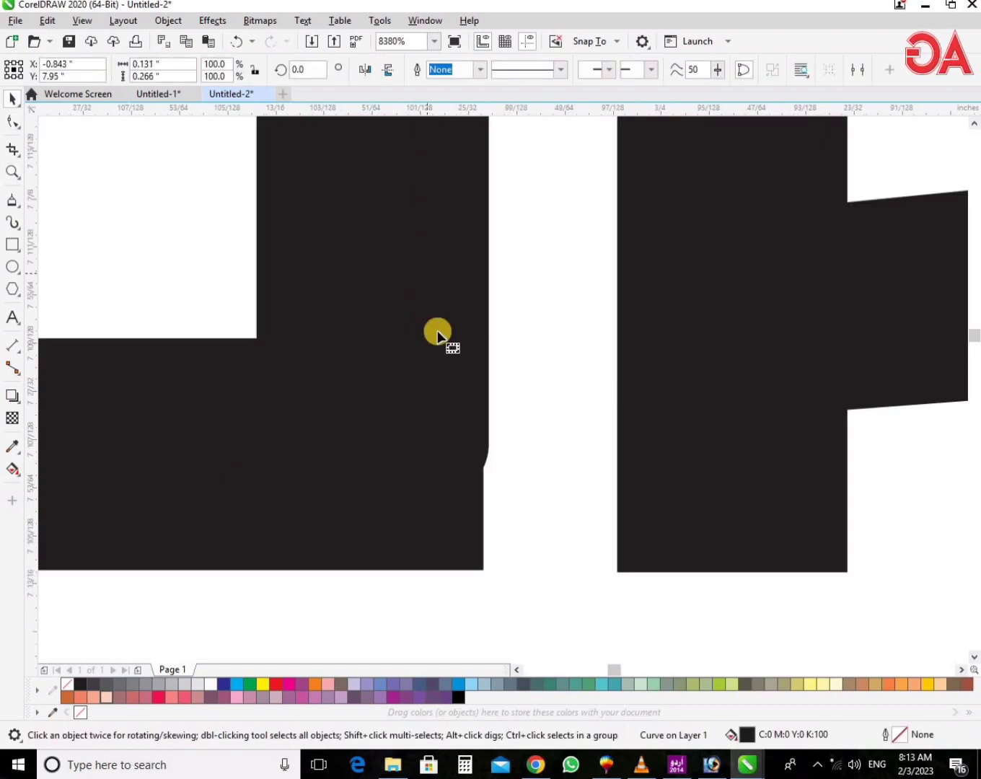
key("F10")
left_click_drag(491, 442, 484, 442)
key("space")
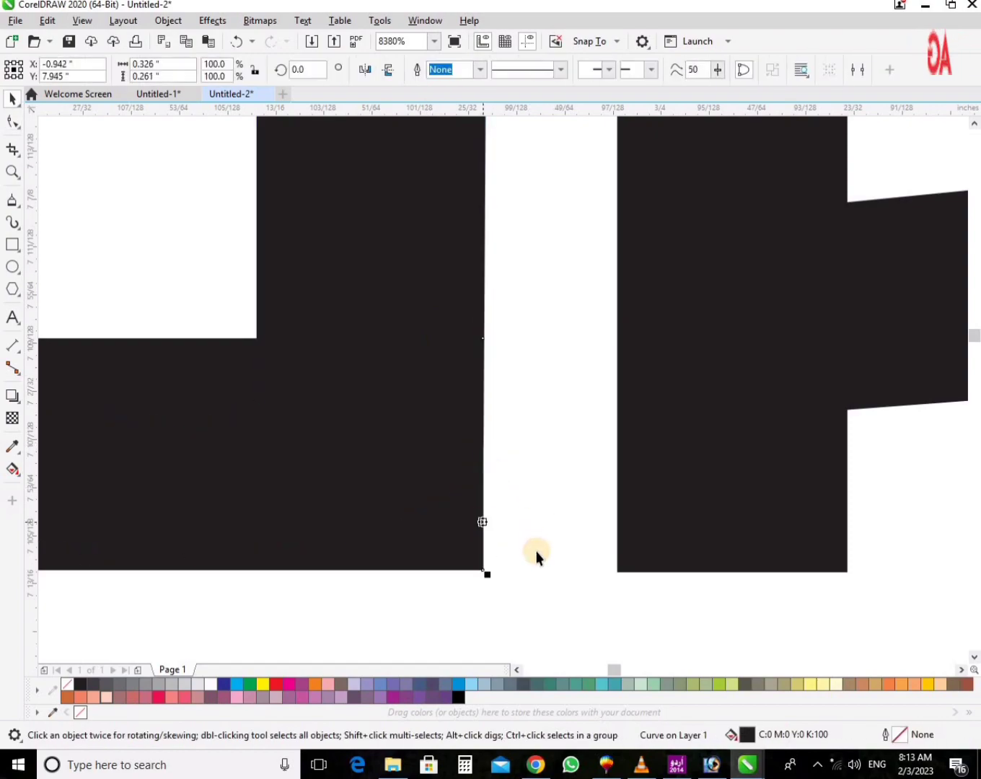
Shorten the first stem of the H by lowering its two top nodes to just below the bend of the S.
scroll(573, 483, "down", 5)
left_click_drag(776, 642, 362, 277)
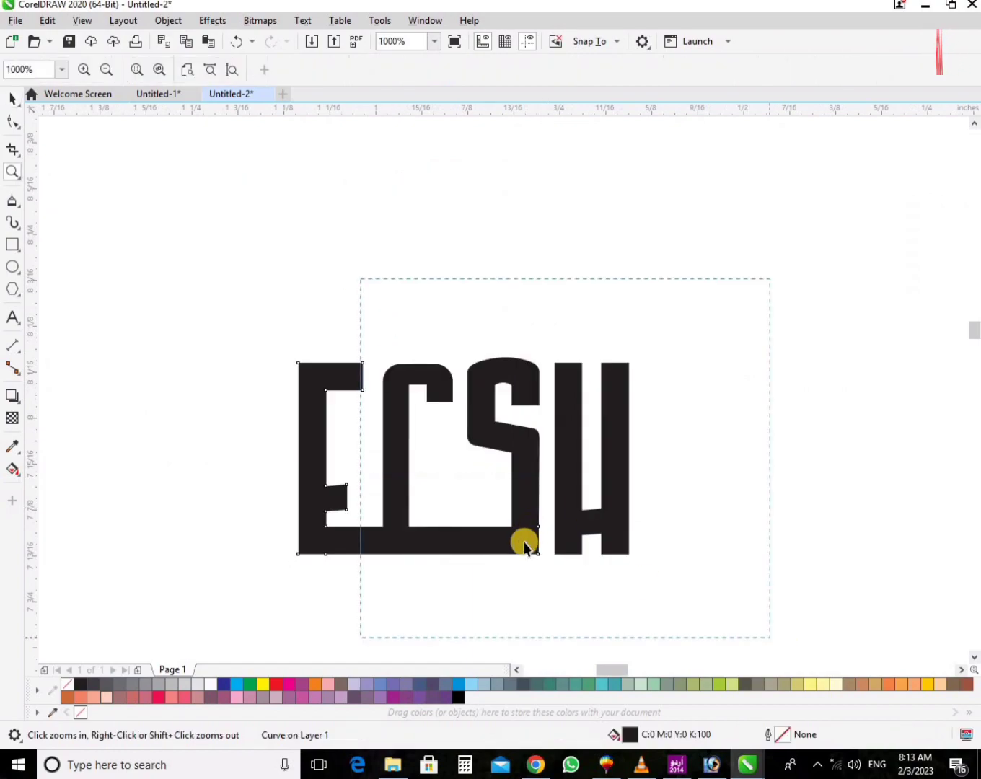
key("space")
left_click(498, 461)
key("F10")
left_click_drag(528, 292, 442, 203)
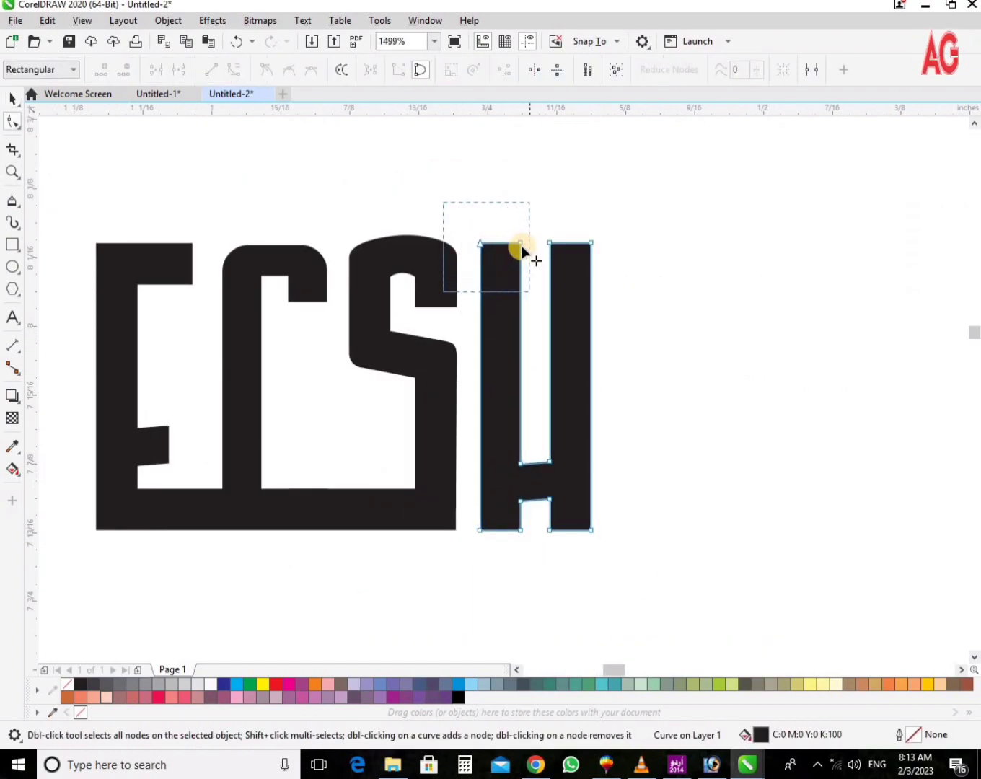
left_click_drag(520, 297, 516, 374)
Move the H over the S's lower stem and narrow its short stem by shifting the outer-edge nodes inward.
key("space")
left_click_drag(472, 459, 436, 454)
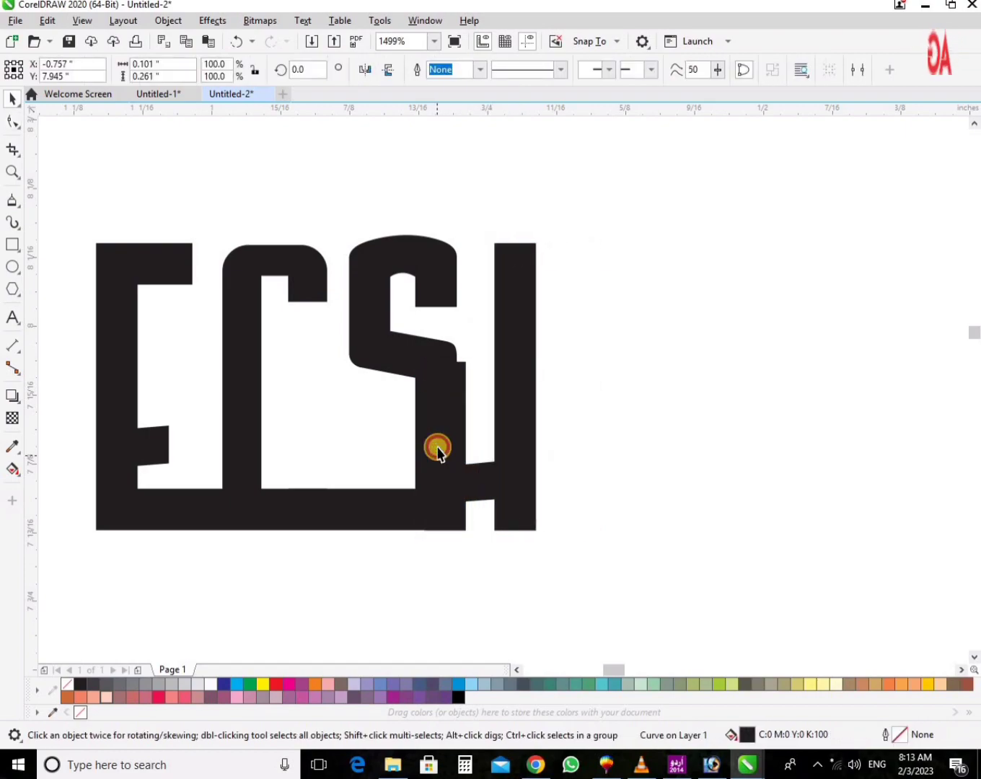
left_click(436, 454)
key("space")
left_click(438, 516)
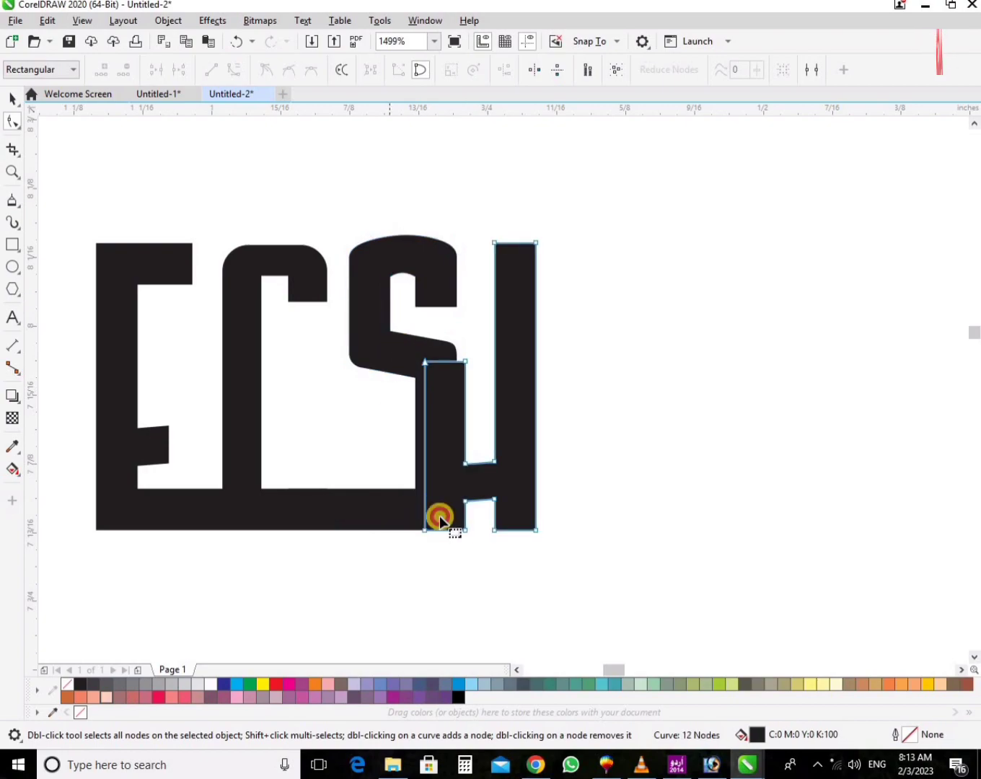
left_click(425, 532)
left_click_drag(444, 542, 431, 525)
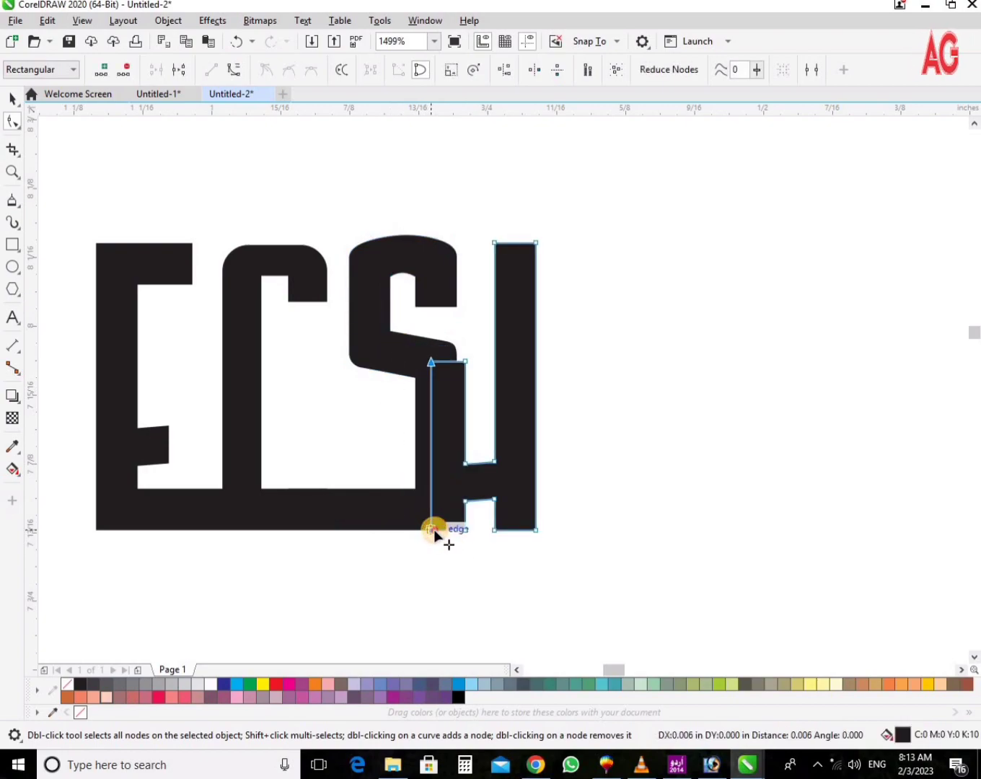
Undo the accidental move of the S and shift the H closer until its short stem fits within the S's stem.
key("space")
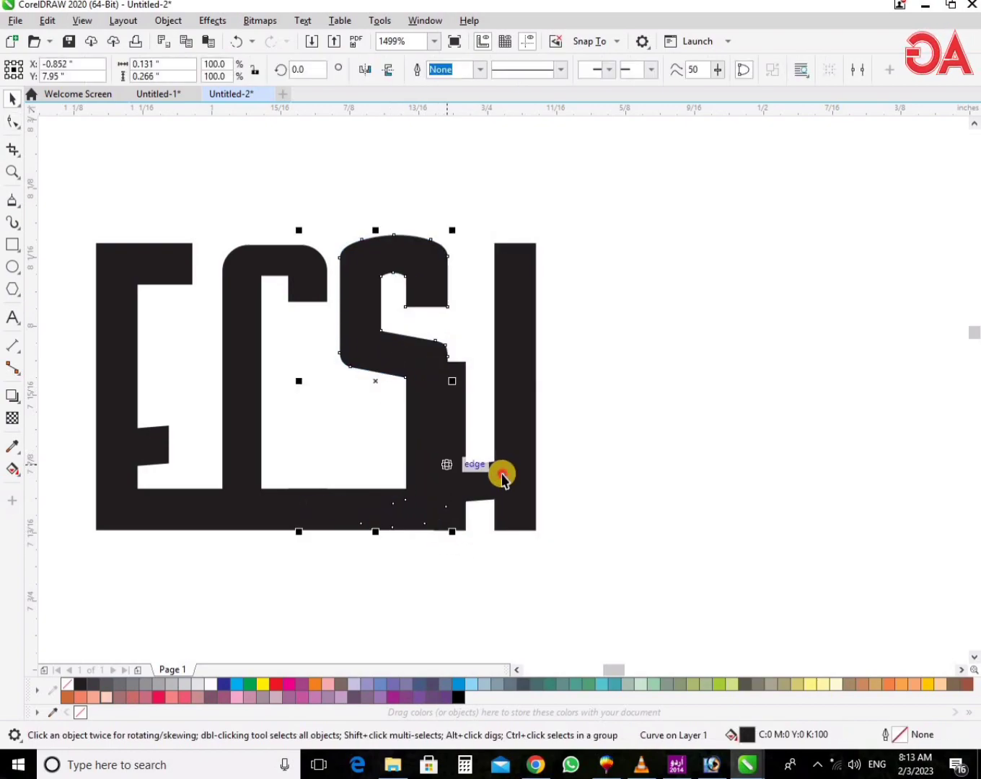
key("ctrl+z")
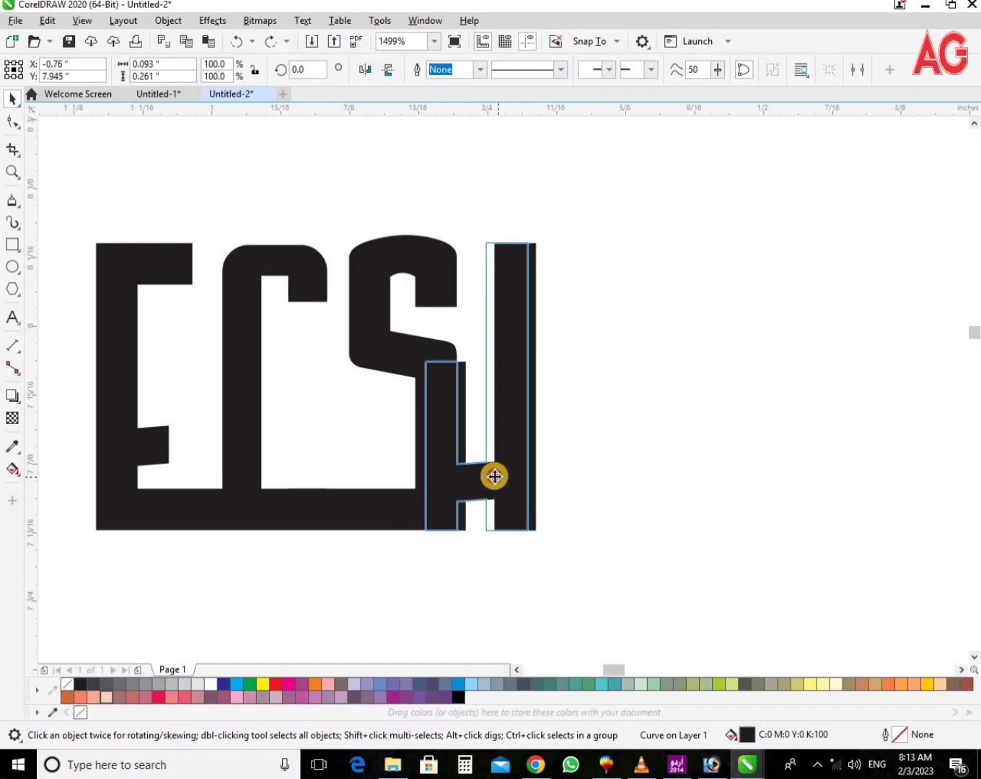
left_click(497, 474)
key("z")
left_click(571, 500)
key("space")
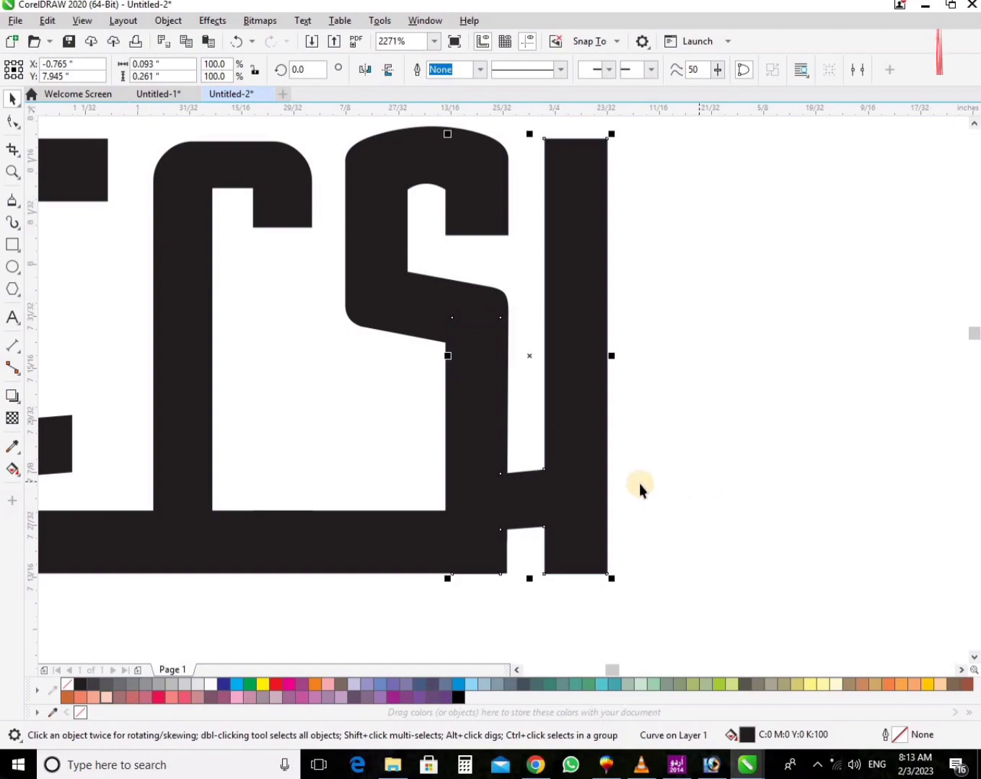
Examine the junction between the H and S stems and the overall shape of the joined ECSH lettermark.
key("z")
left_click_drag(357, 266, 839, 585)
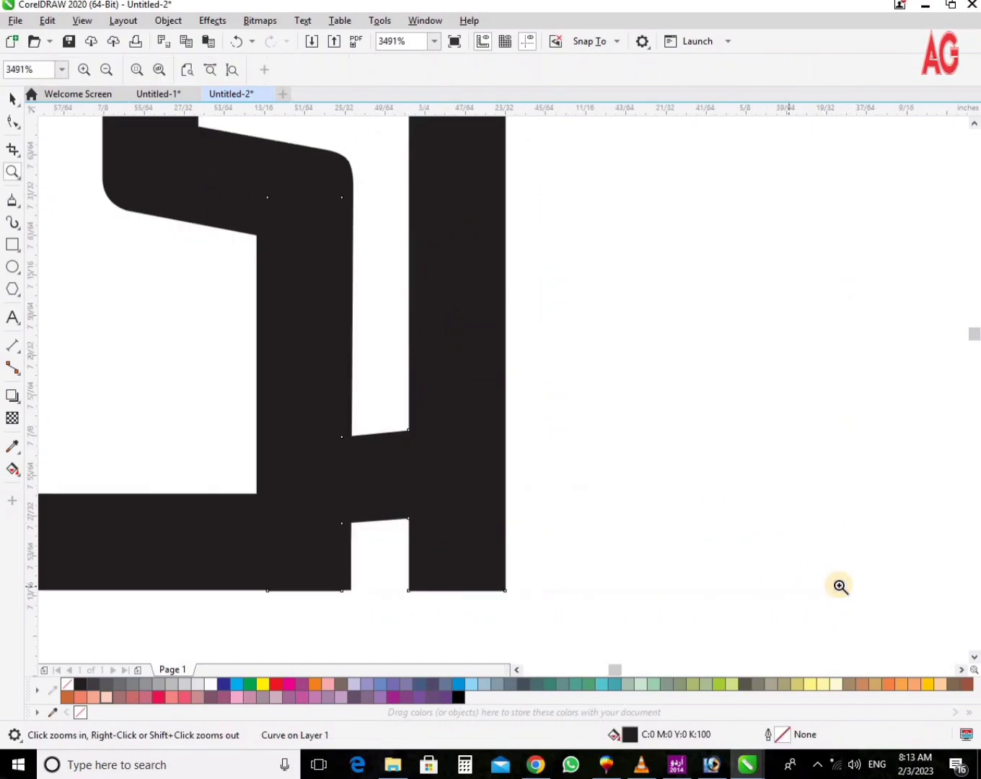
right_click(725, 426)
right_click(725, 425)
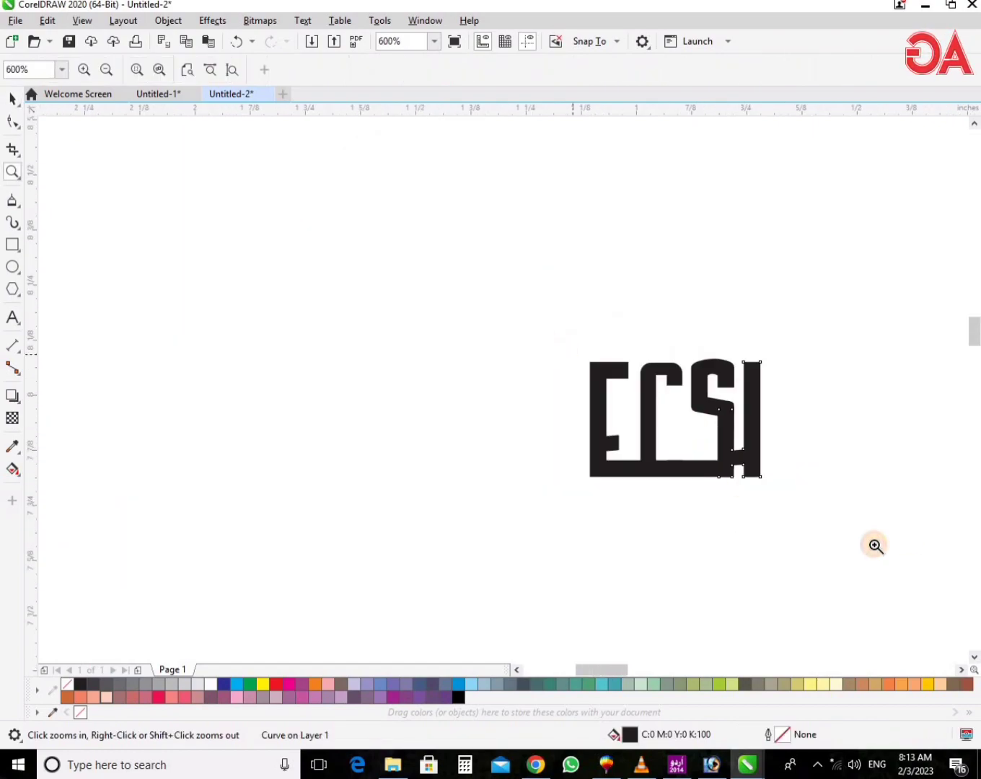
left_click_drag(873, 545, 534, 335)
key("space")
key("space")
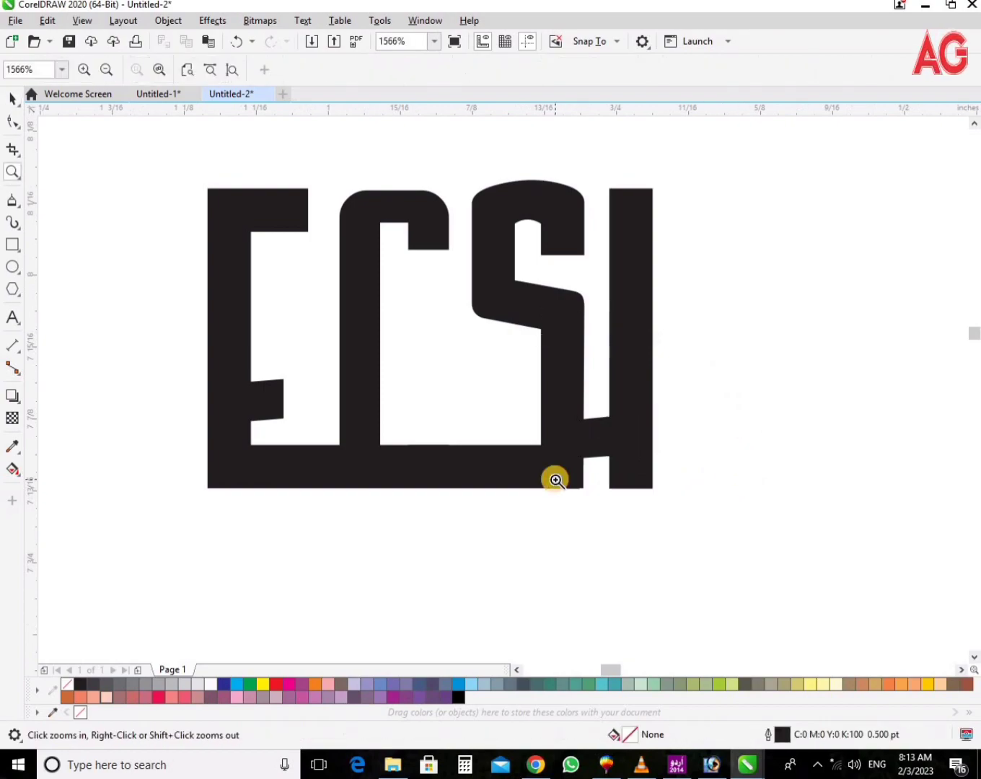
right_click(554, 476)
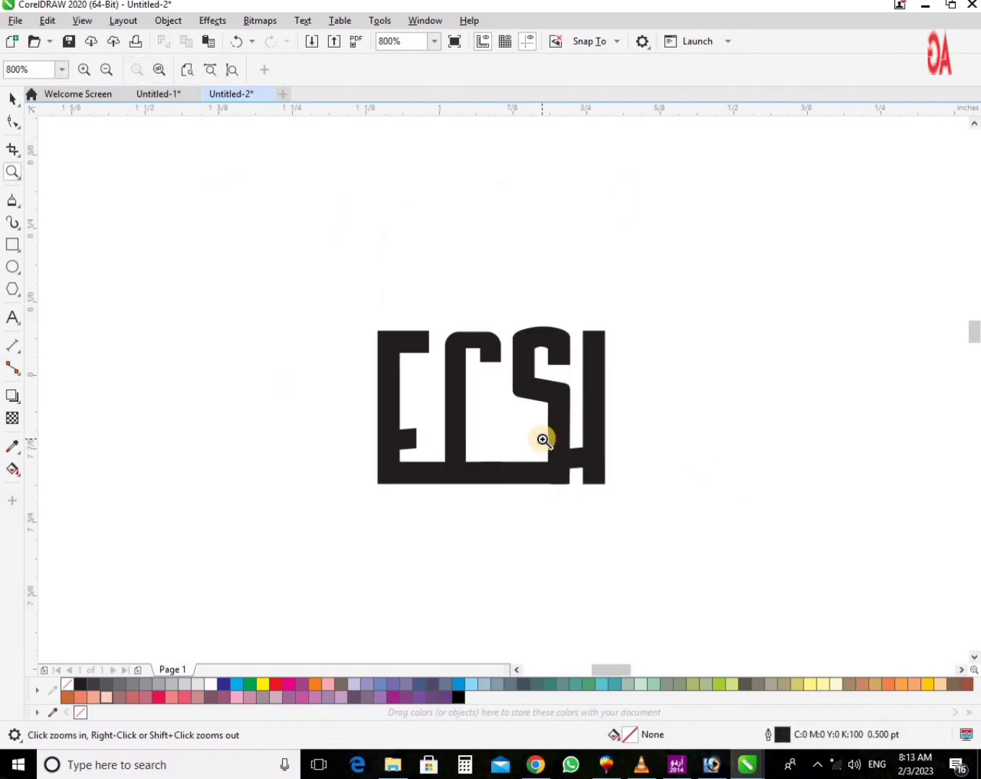
key("F4")
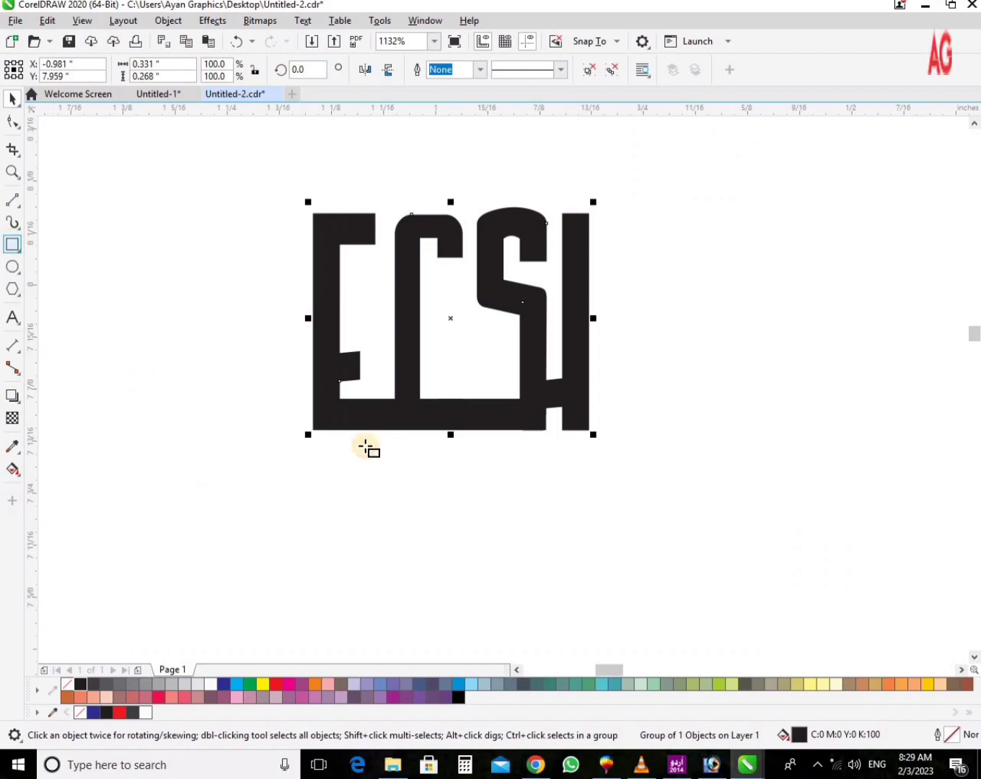
Draw a rectangle just beneath the lettermark across its full width and flatten it to about 0.329 by 0.027 inches.
left_click_drag(314, 441, 589, 469)
key("F2")
left_click_drag(251, 379, 831, 586)
key("space")
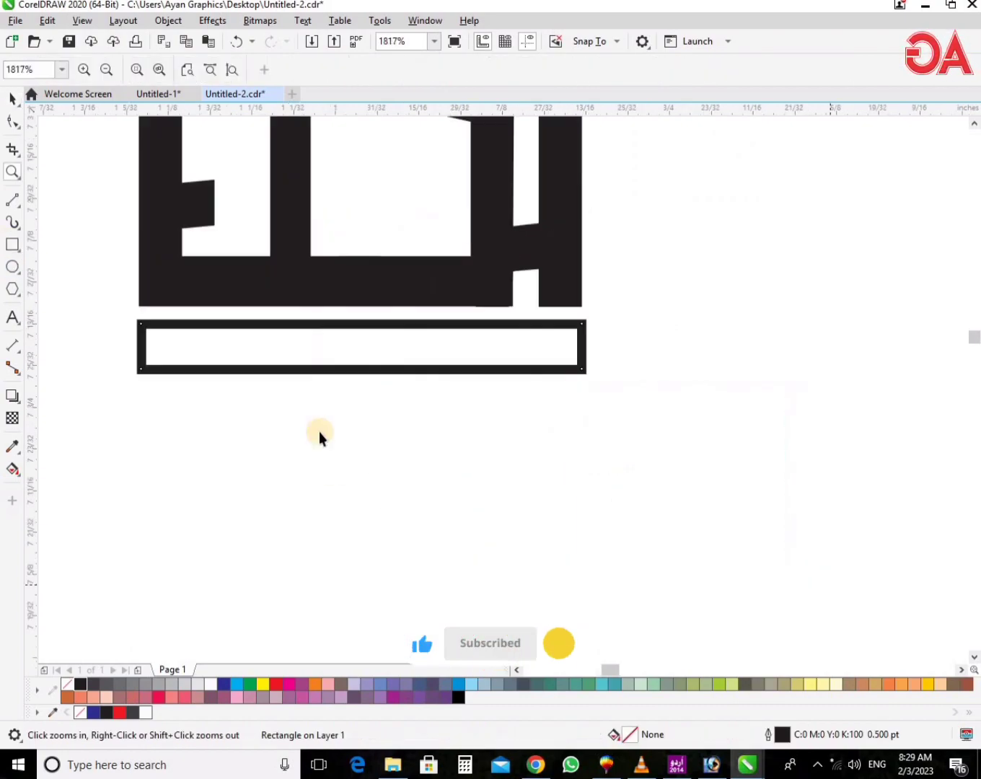
left_click_drag(360, 371, 226, 357)
Round all four corners of the rectangle to a radius of about 0.014 inches, forming a pill-shaped bar.
left_click(12, 124)
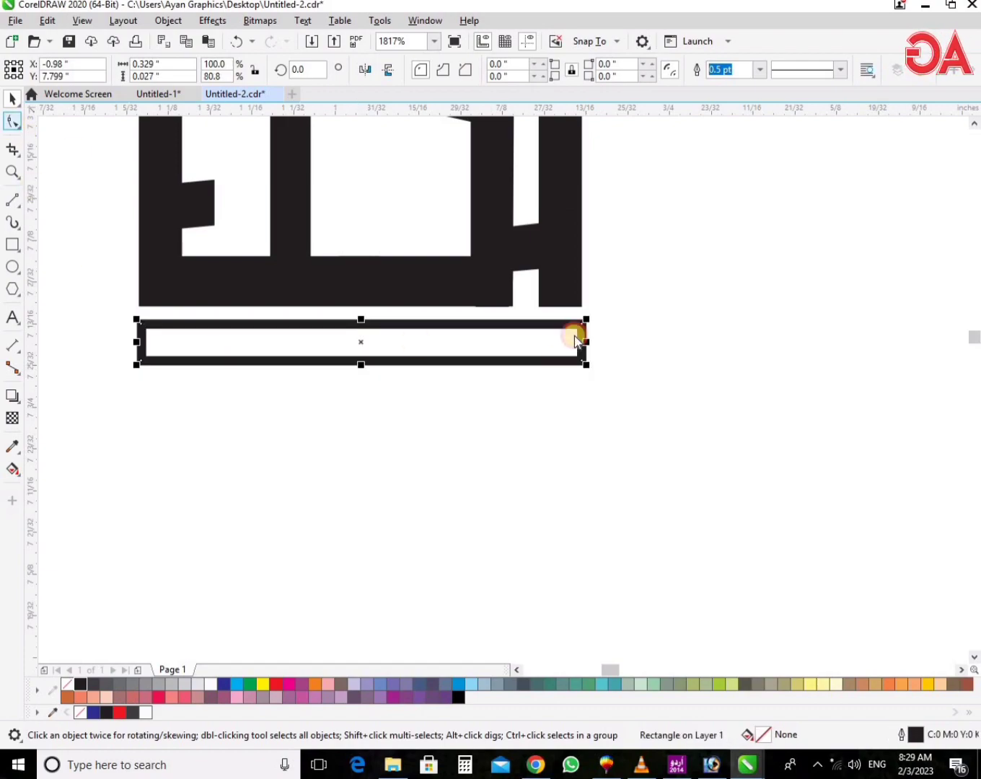
left_click(13, 124)
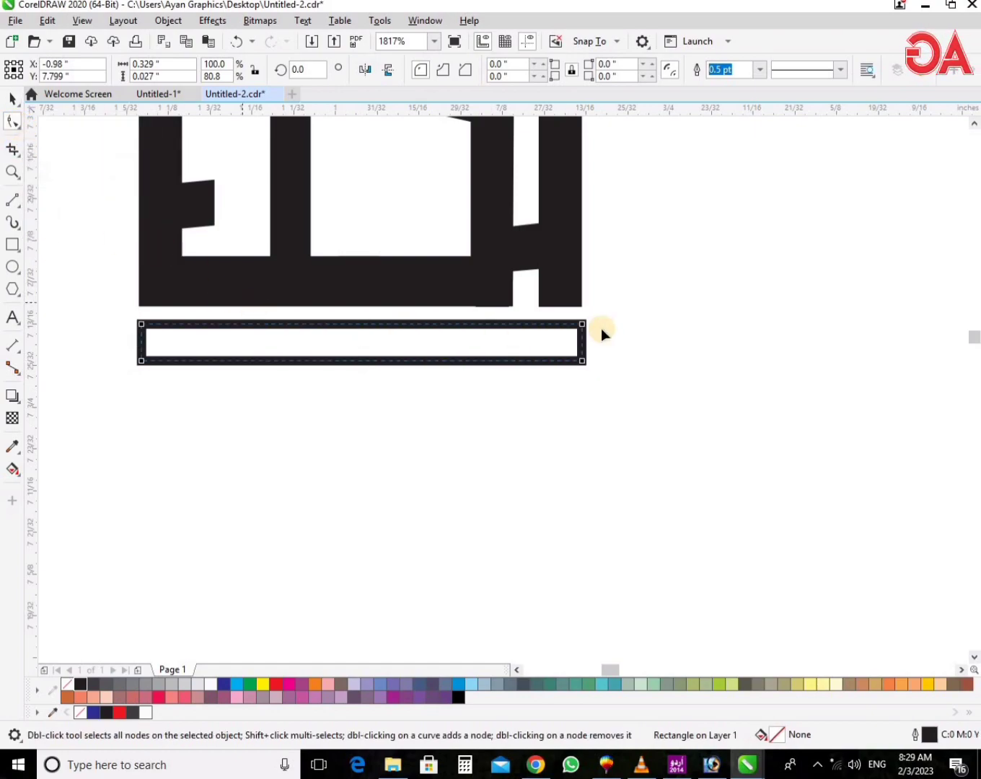
left_click_drag(583, 325, 557, 328)
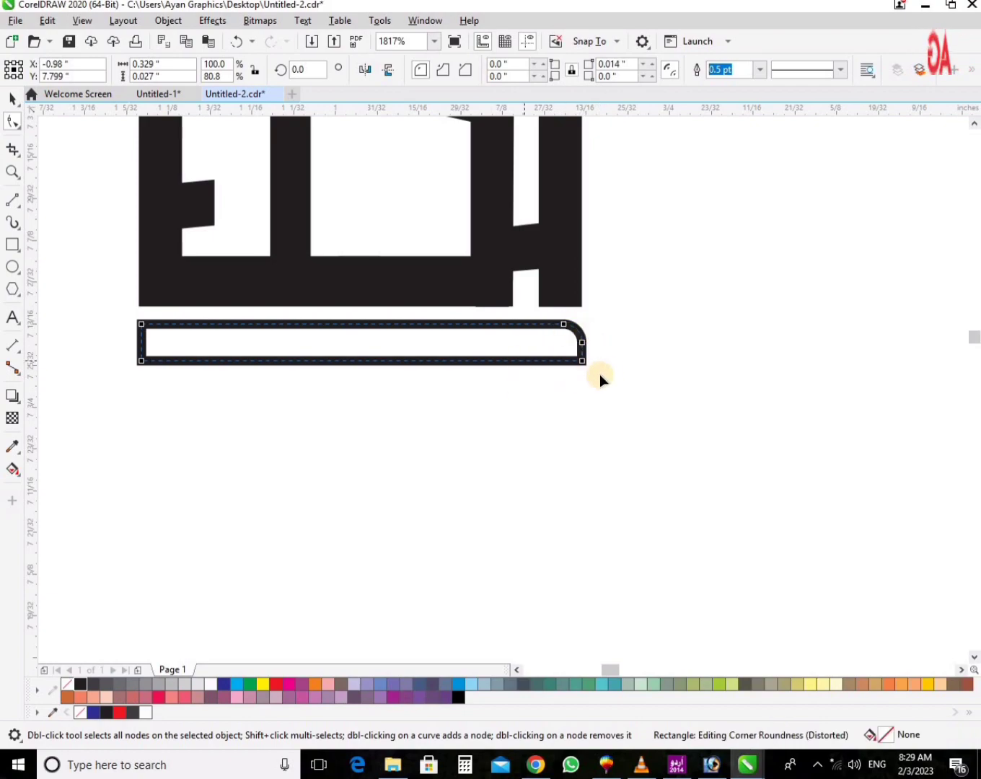
key("ctrl+shift+z")
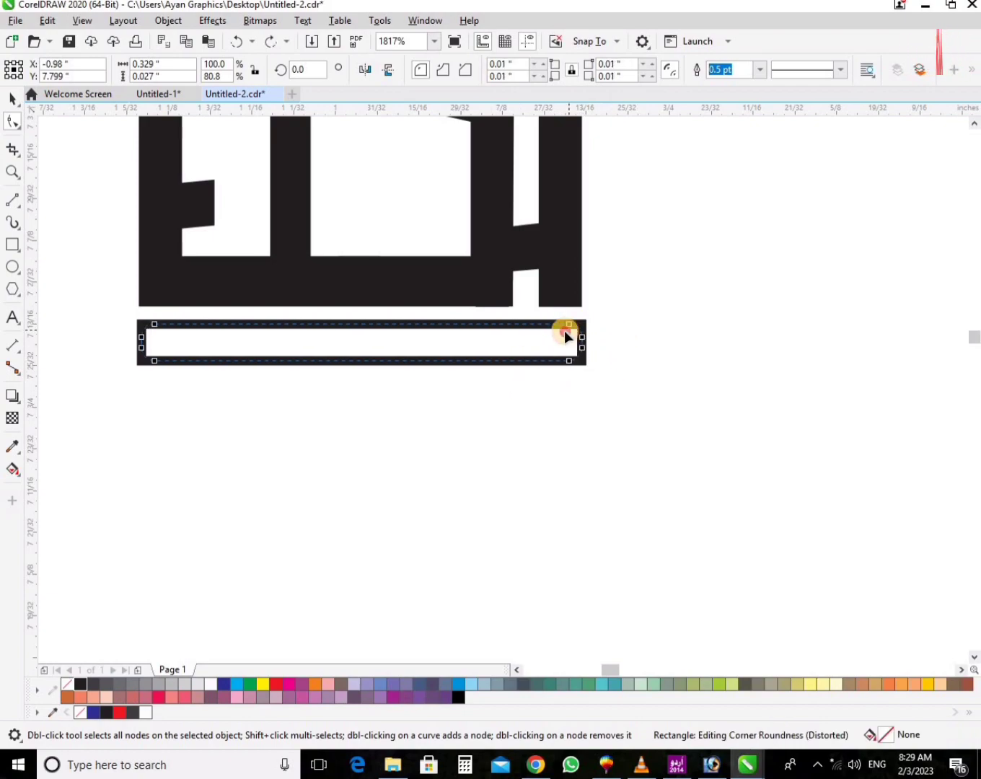
key("space")
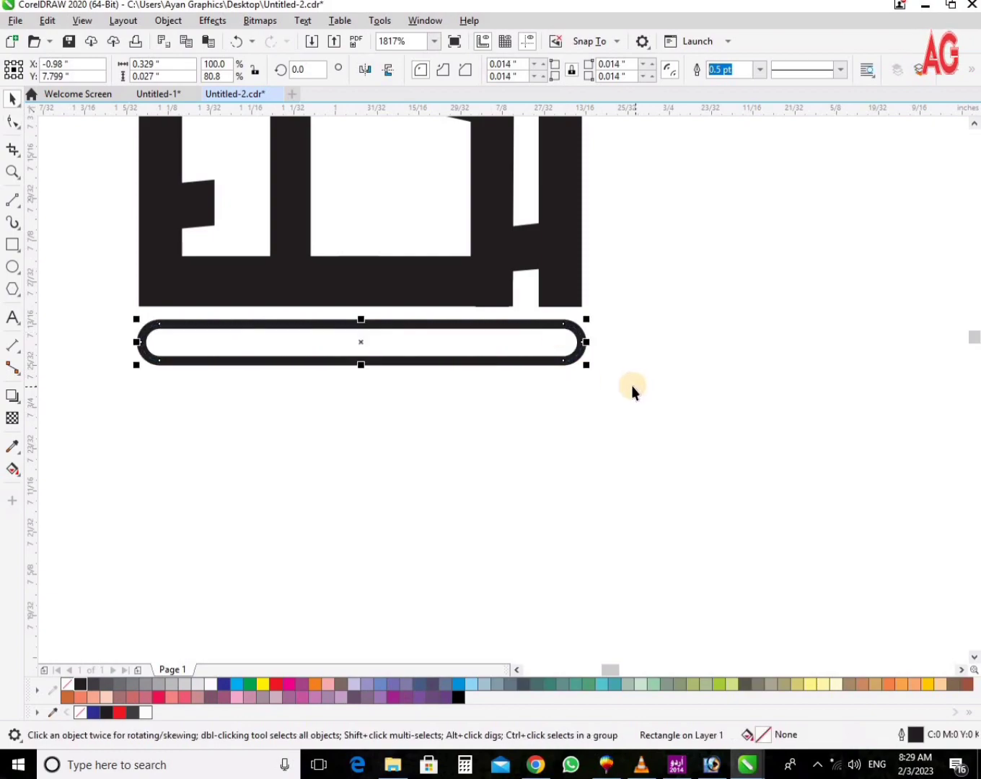
Widen the rounded bar symmetrically to about 0.354 inches and place a duplicate of it further left on the same line.
scroll(632, 385, "down", 7)
key("z")
scroll(449, 431, "up", 6)
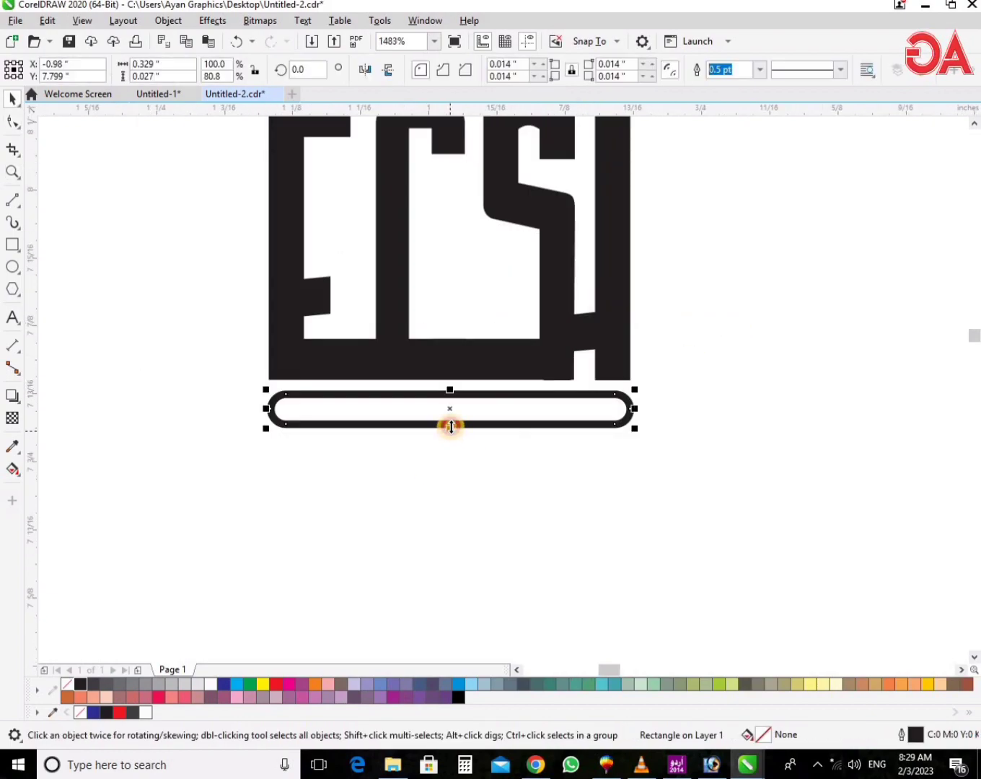
left_click_drag(450, 429, 448, 425)
scroll(399, 412, "down", 7)
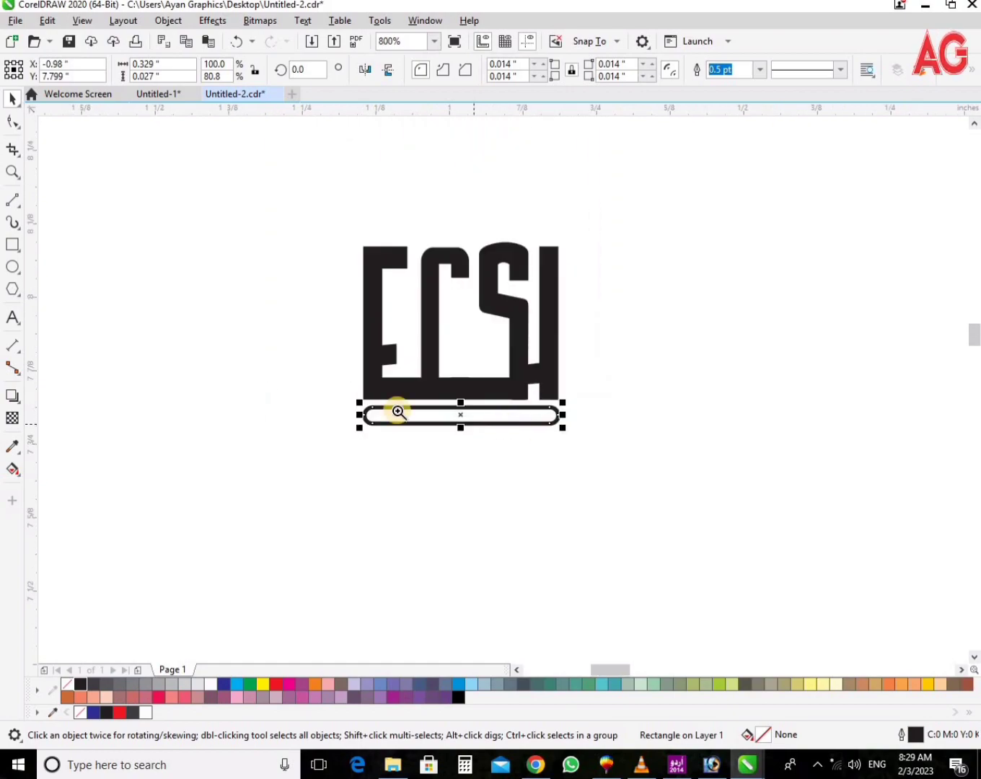
key("z")
scroll(472, 458, "up", 4)
key("space")
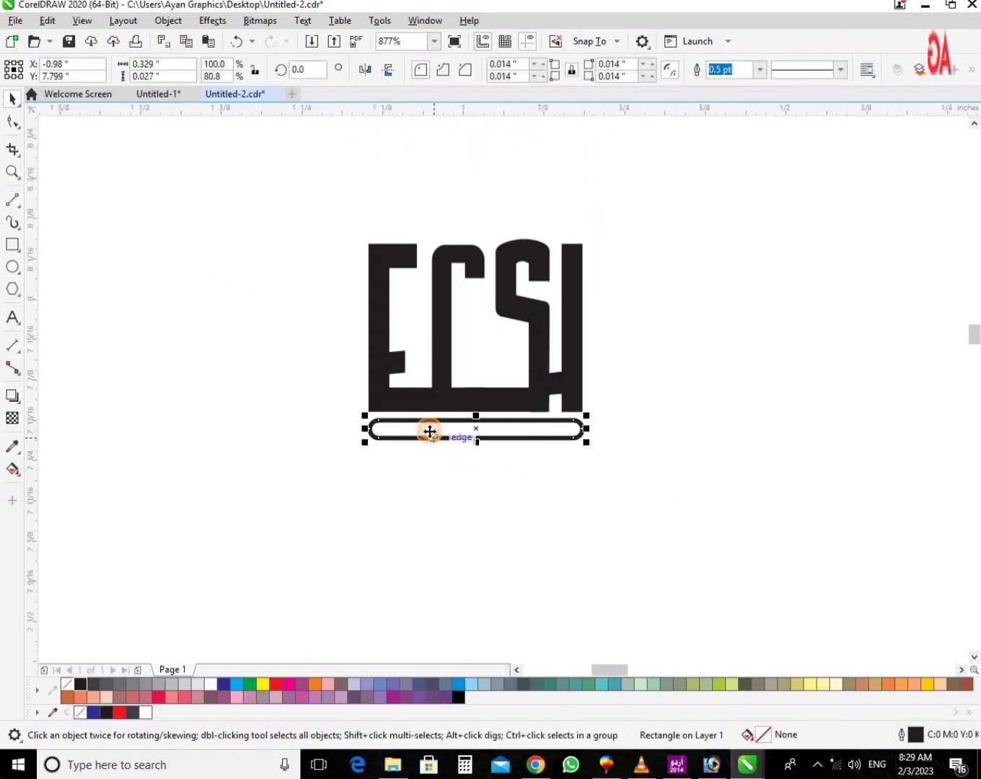
mouse_move(585, 429)
left_mouse_down()
mouse_move(601, 431)
mouse_move(310, 427)
mouse_move(376, 436)
left_mouse_up()
key("z")
key("space")
left_click(311, 428)
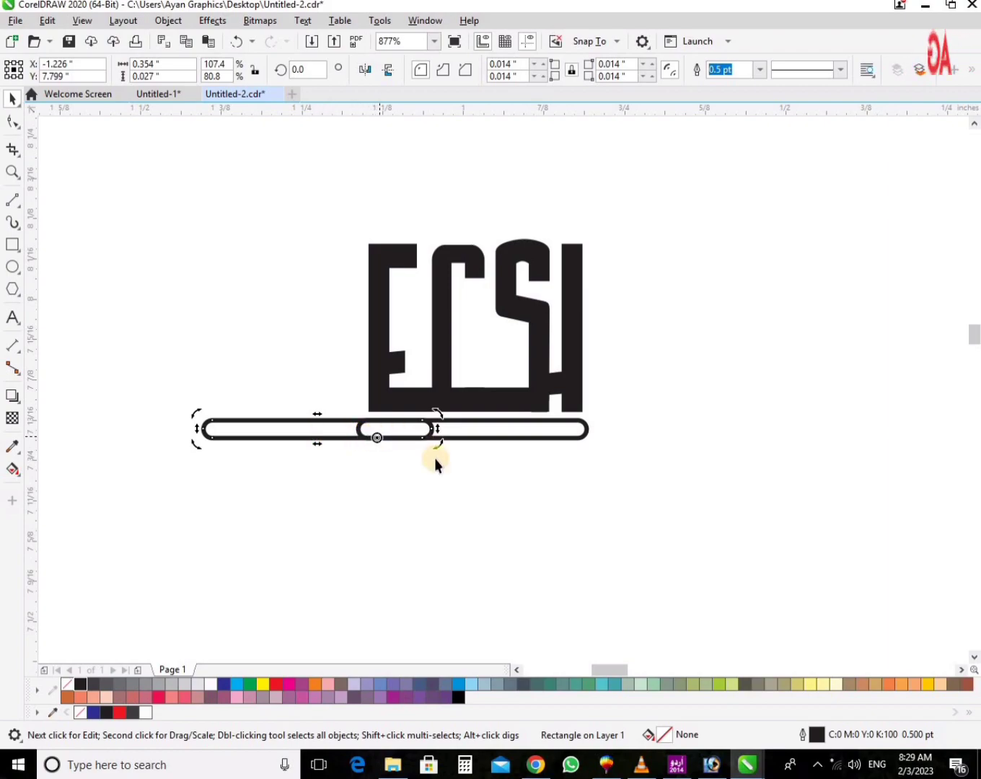
Shift the duplicate left until only the rounded ends overlap, and rotate it about that joint to about 293.89 degrees beside the E.
left_click(312, 431)
left_click_drag(311, 431, 248, 426)
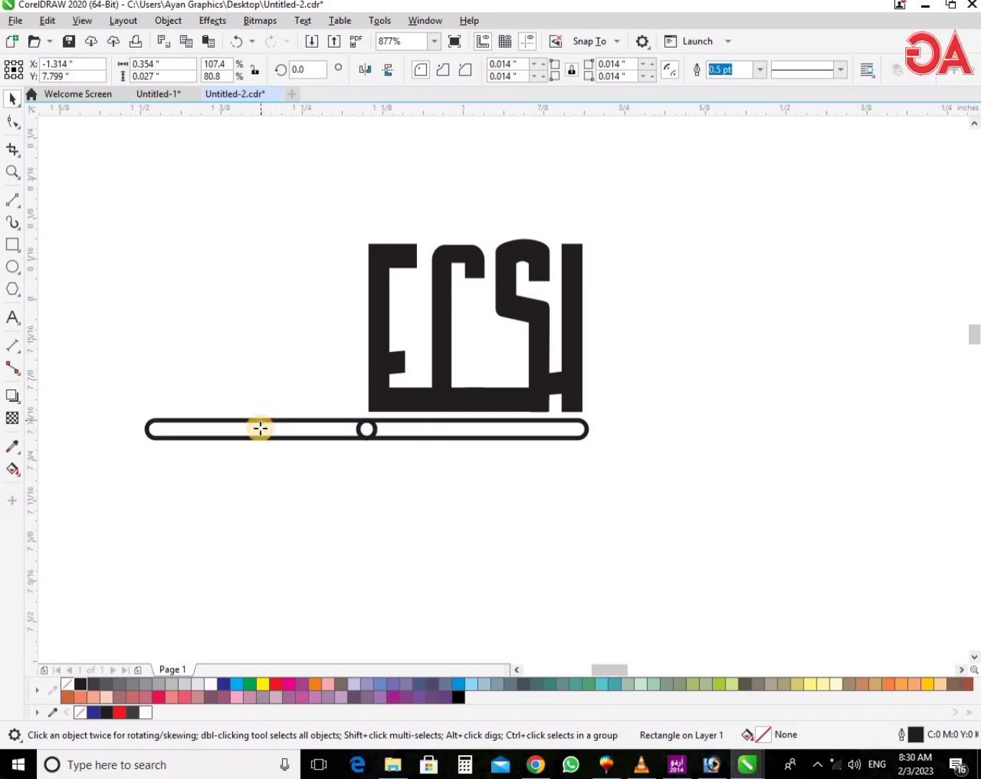
left_click(258, 429)
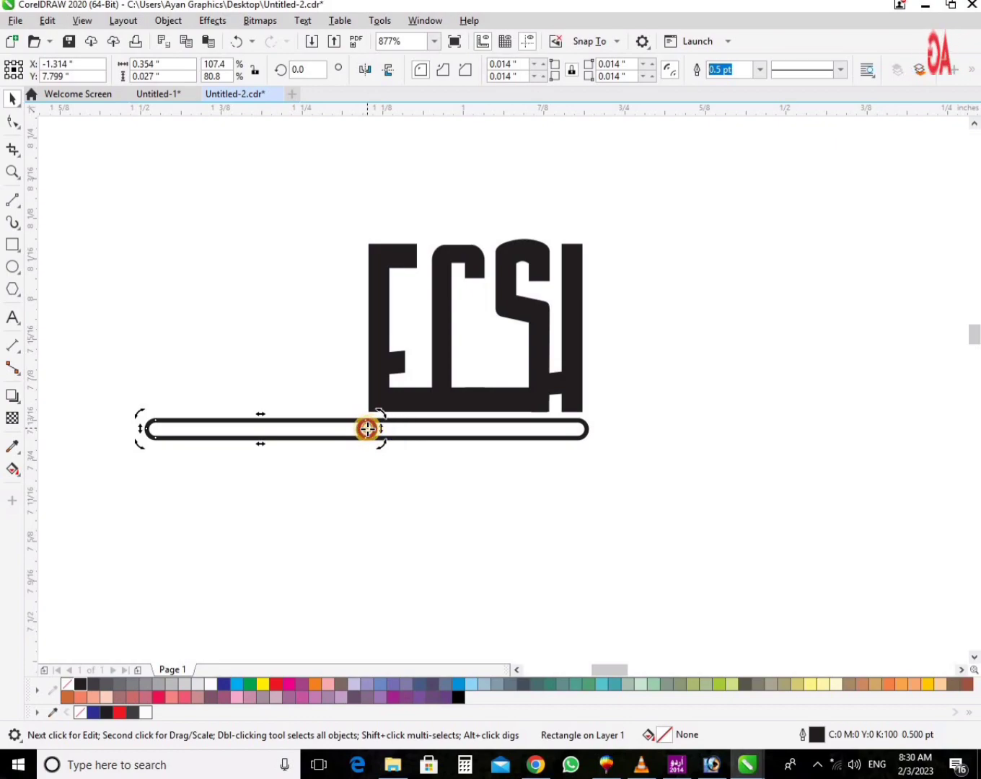
left_click_drag(138, 412, 312, 284)
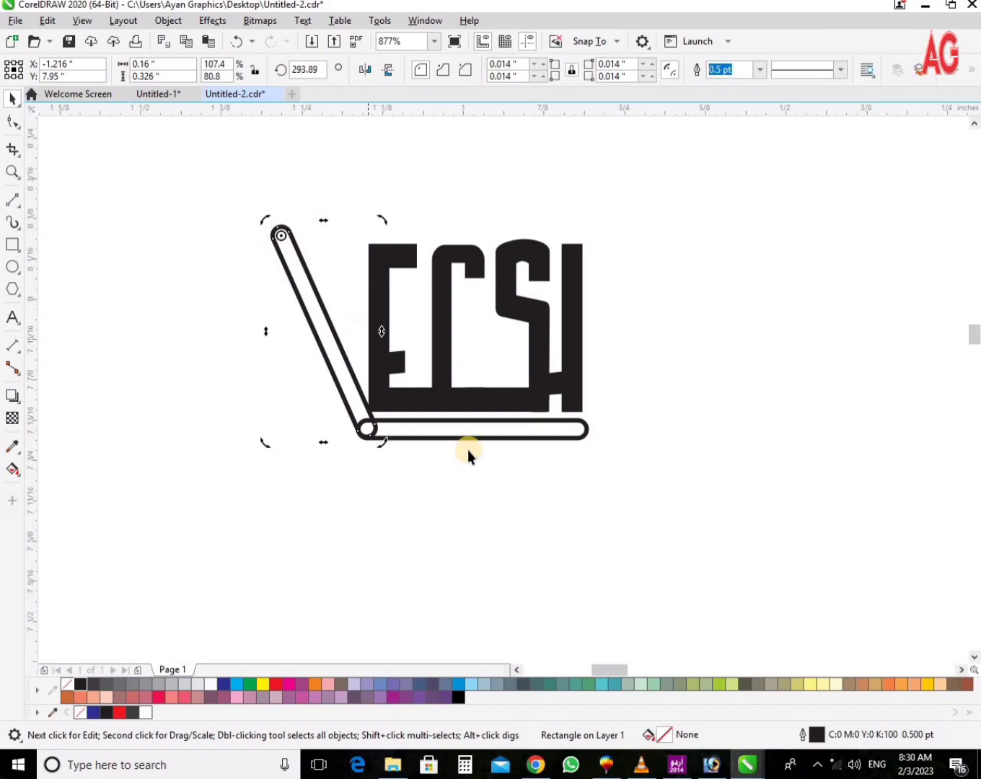
Try to shift the bottom bar slightly to the right, away from its joint with the slanted bar.
key("space")
left_click(532, 430)
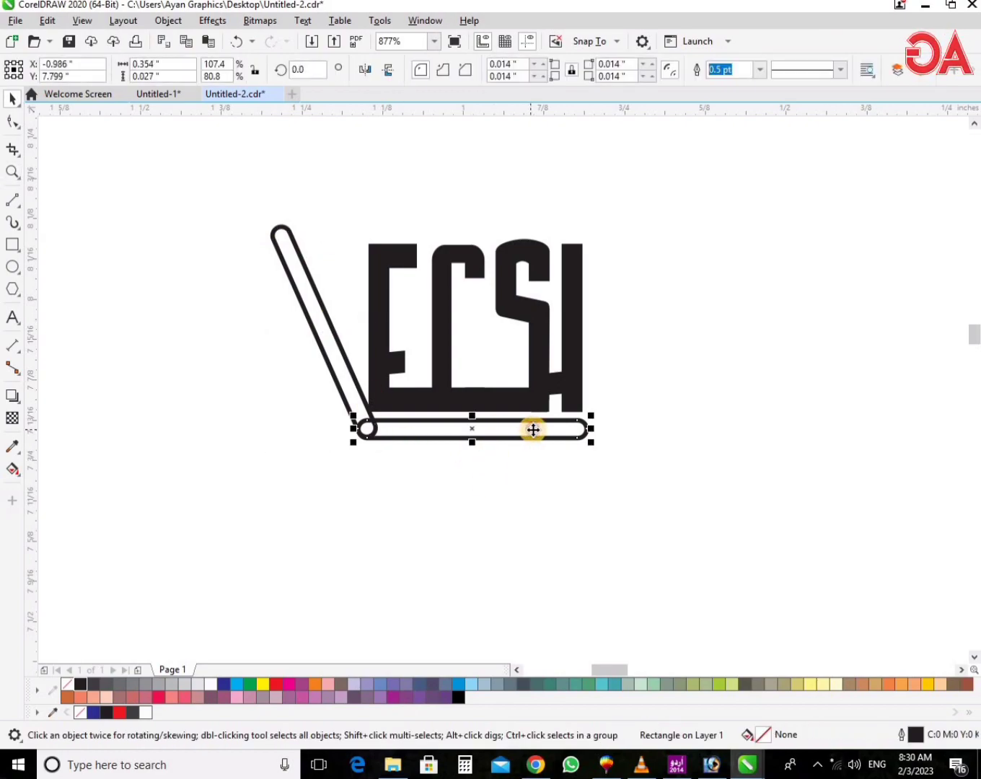
left_click_drag(566, 432, 571, 432)
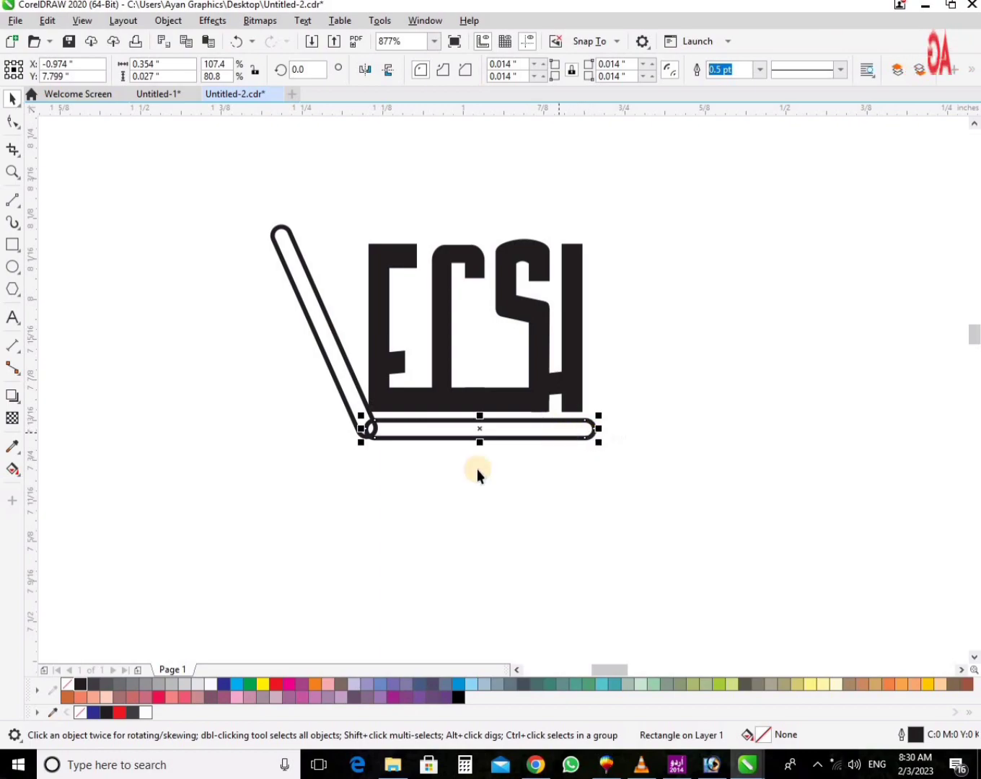
key("space")
left_click_drag(238, 343, 718, 513)
key("space")
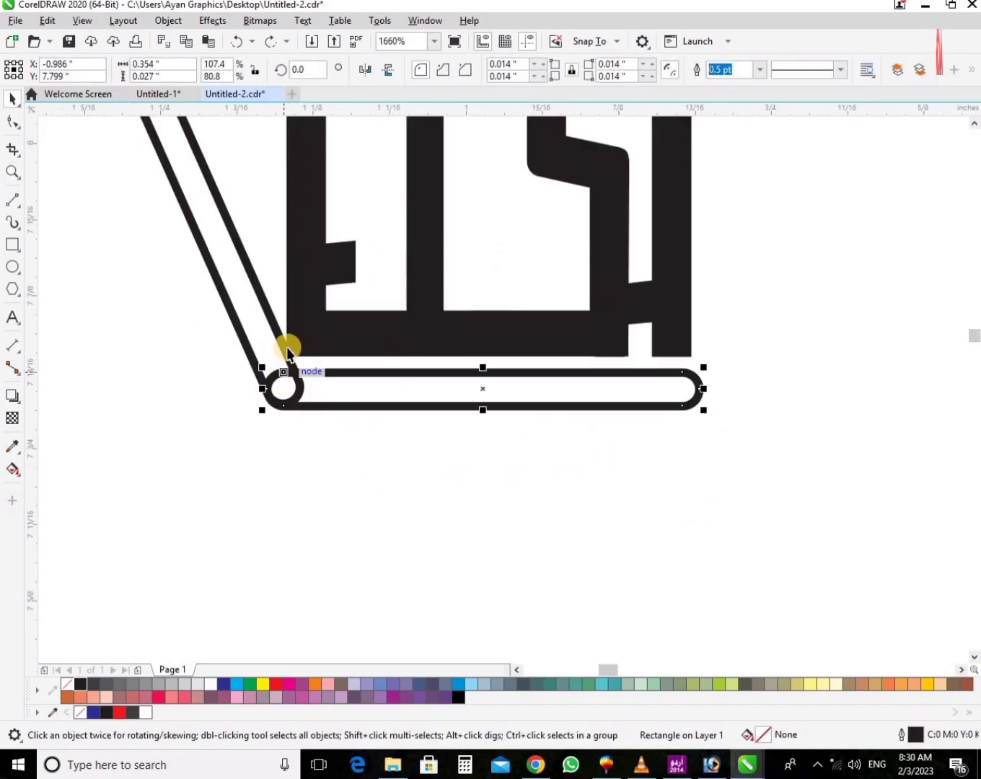
Align the slanted bar and the horizontal bar beneath the letters along their bottom edges.
left_click(287, 347)
left_click(380, 406, "shift")
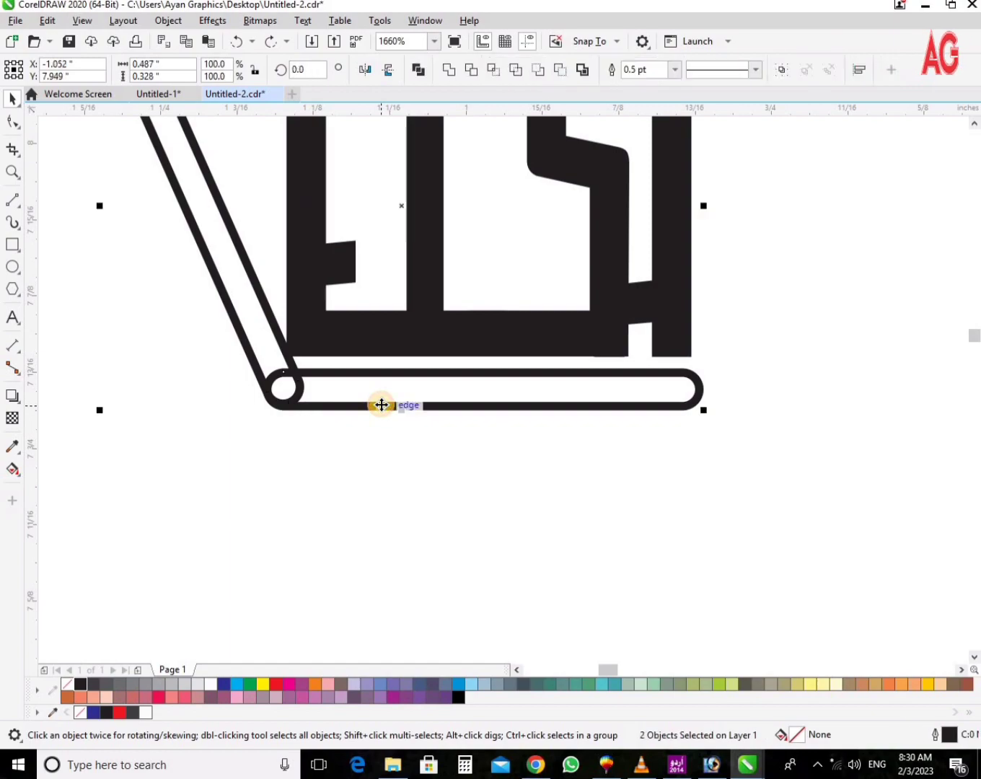
scroll(375, 447, "down", 5)
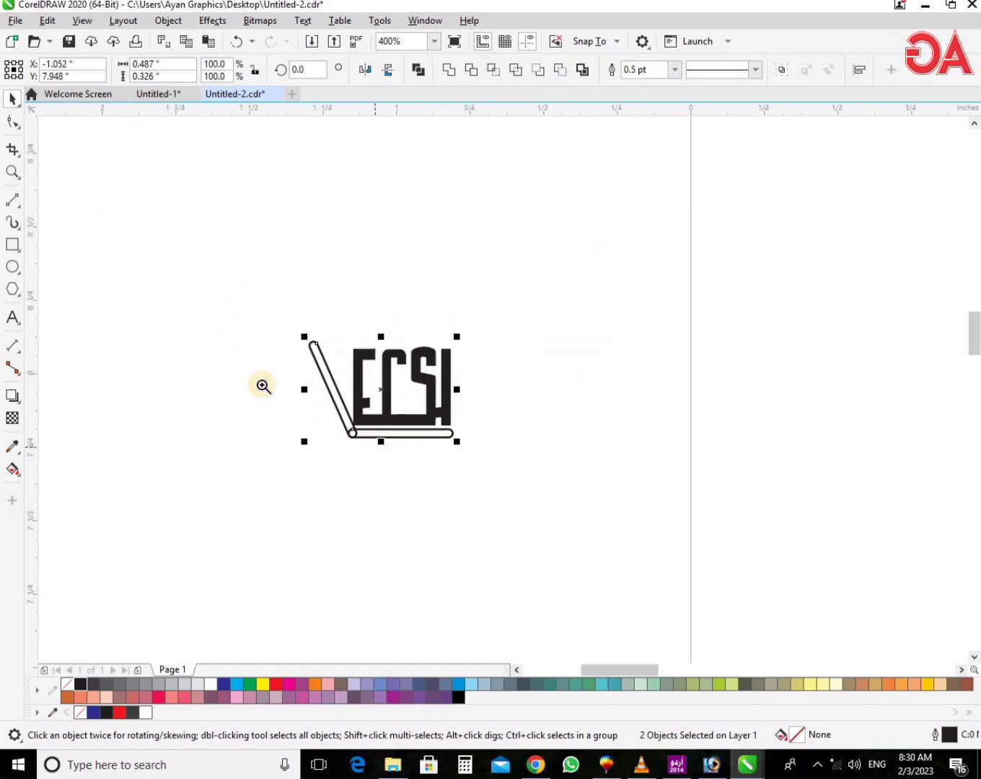
key("space")
left_click_drag(248, 334, 489, 488)
key("space")
Duplicate the bottom bar toward the left and align the copy with the top of the slanted bar.
left_click(613, 473)
left_click(660, 498)
right_click(489, 488)
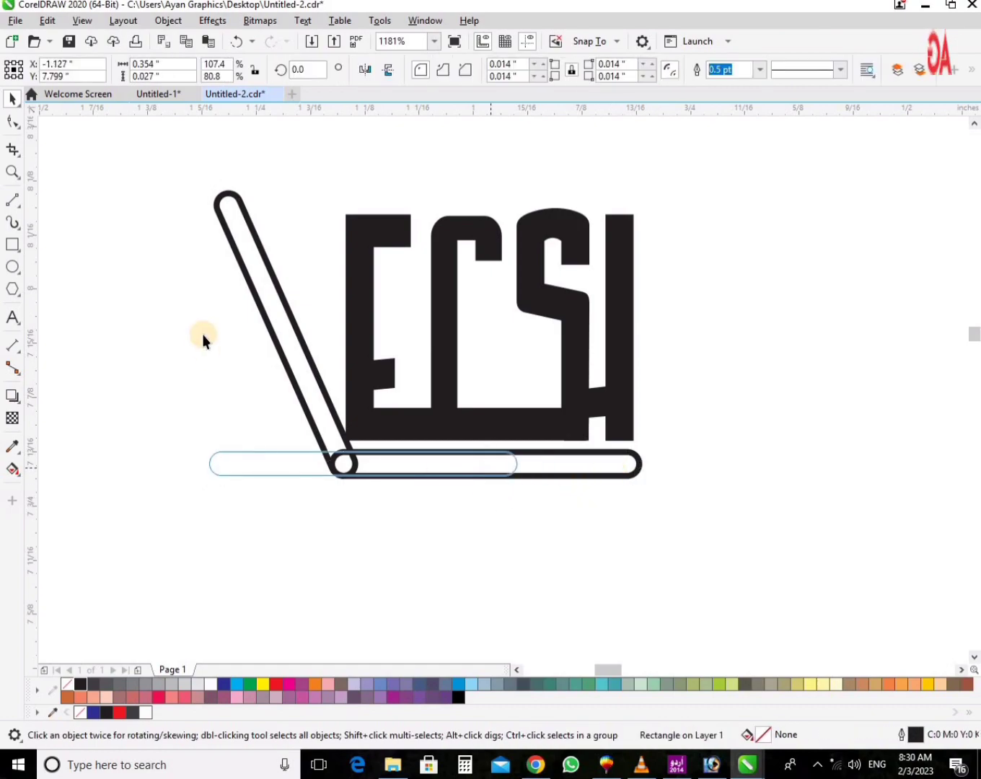
left_click(219, 197, "shift")
key("t")
scroll(241, 210, "down", 5)
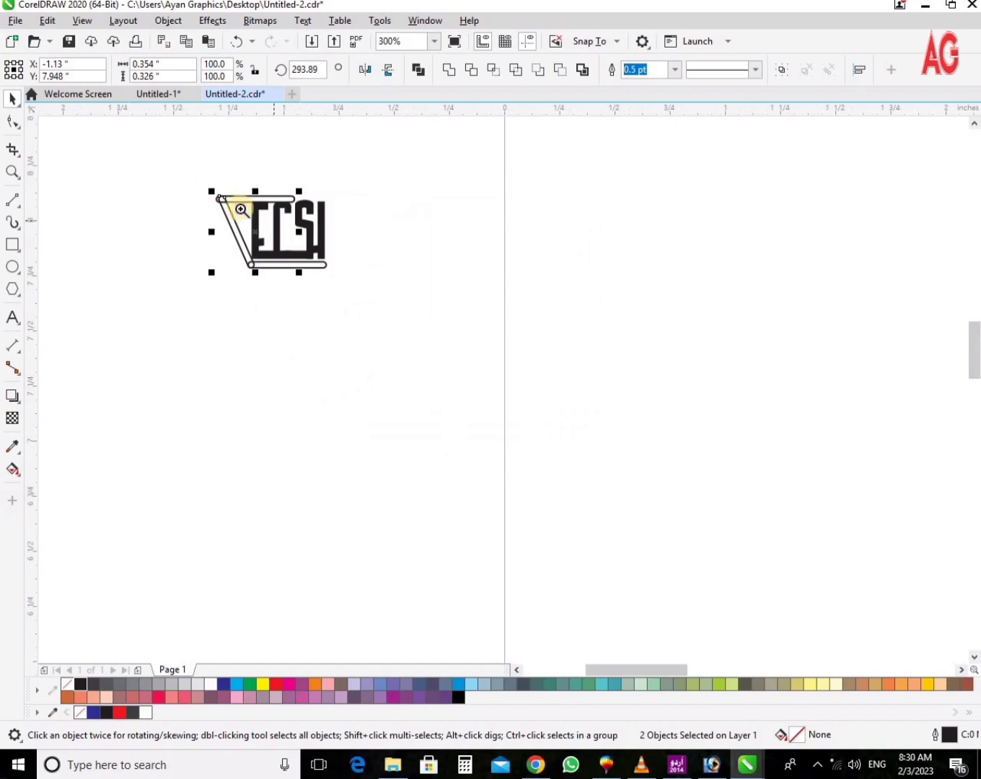
key("z")
left_click_drag(181, 184, 393, 276)
key("space")
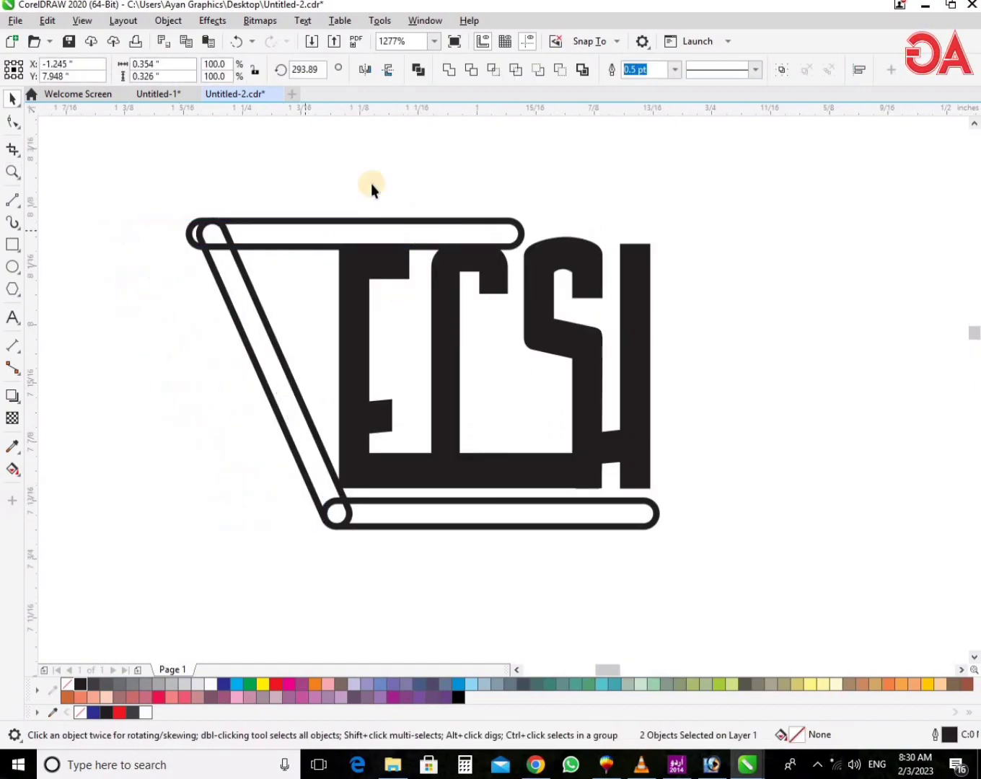
Move the upper horizontal bar left until its right end overlaps the top of the slanted bar.
key("Escape")
left_click_drag(358, 218, 139, 218)
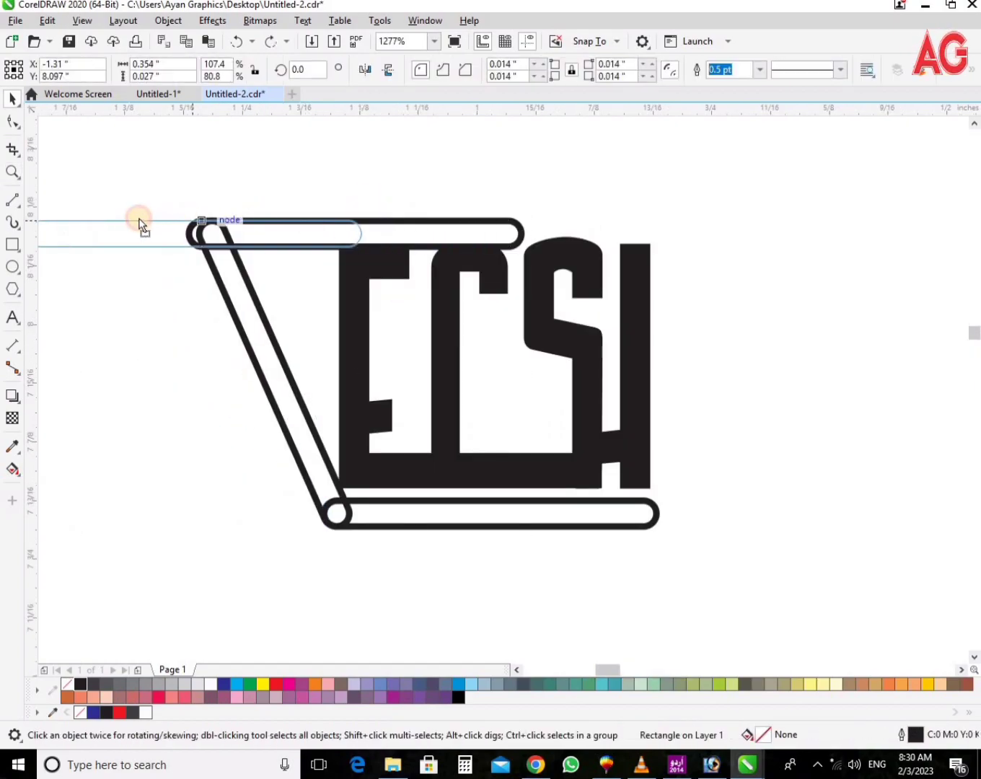
left_click_drag(70, 217, 66, 218)
Fine-tune the upper bar's horizontal position so its rounded end coincides with the slanted bar's rounded top.
key("z")
left_click_drag(89, 288, 285, 190)
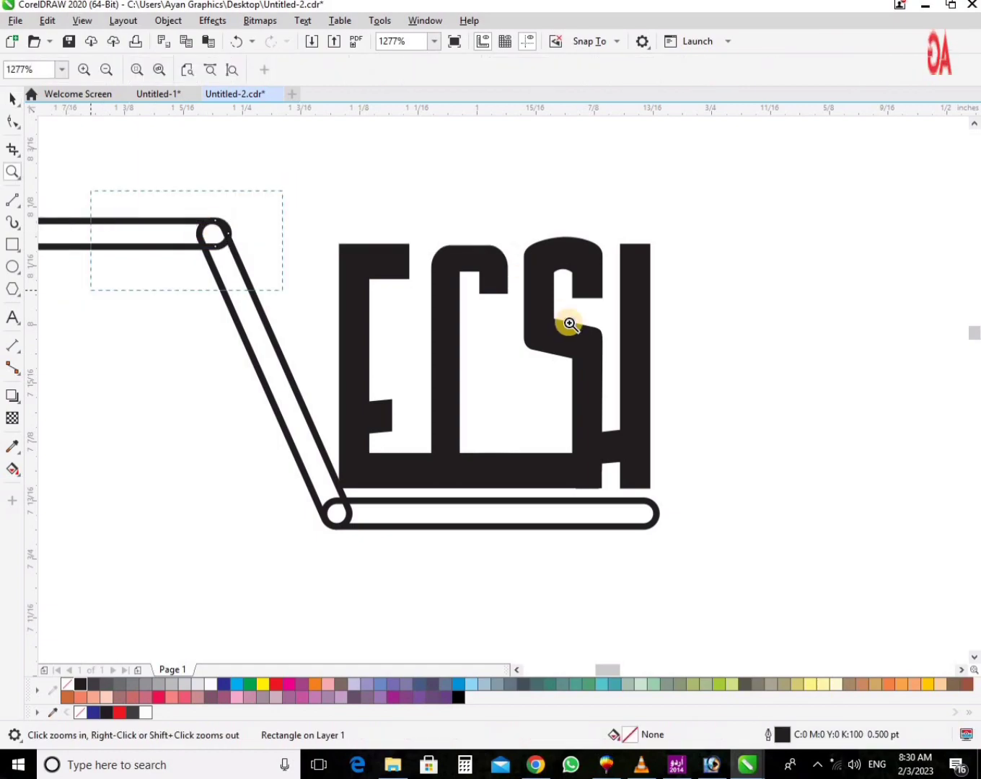
key("space")
left_click_drag(607, 294, 563, 294)
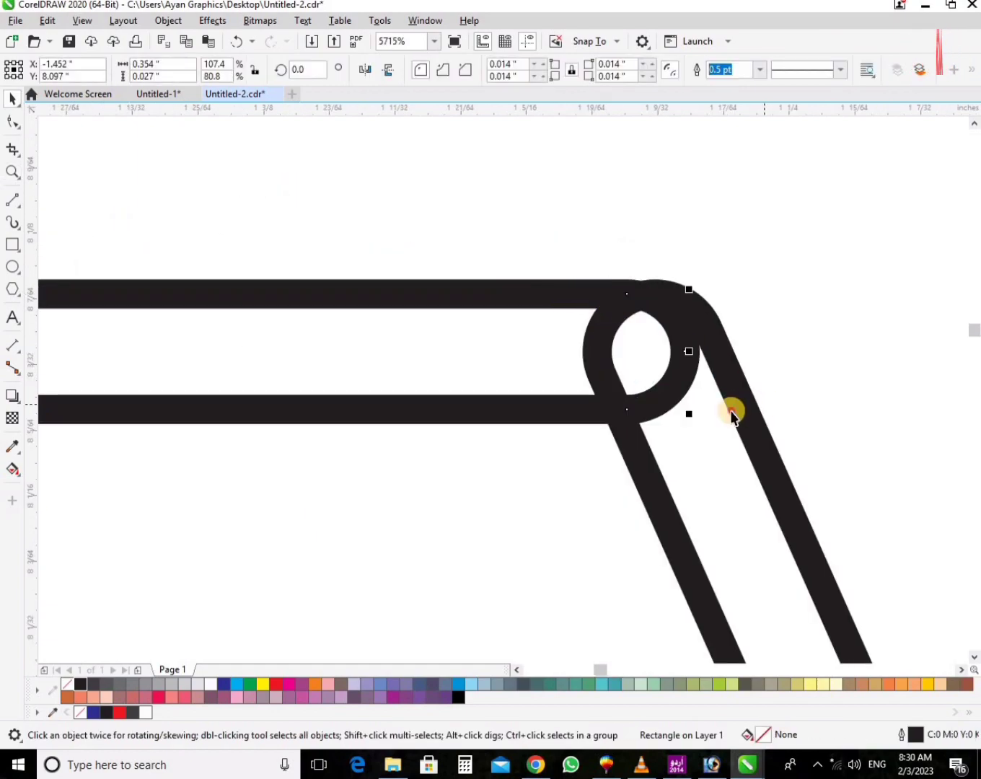
left_click(731, 411, "shift")
key("Escape")
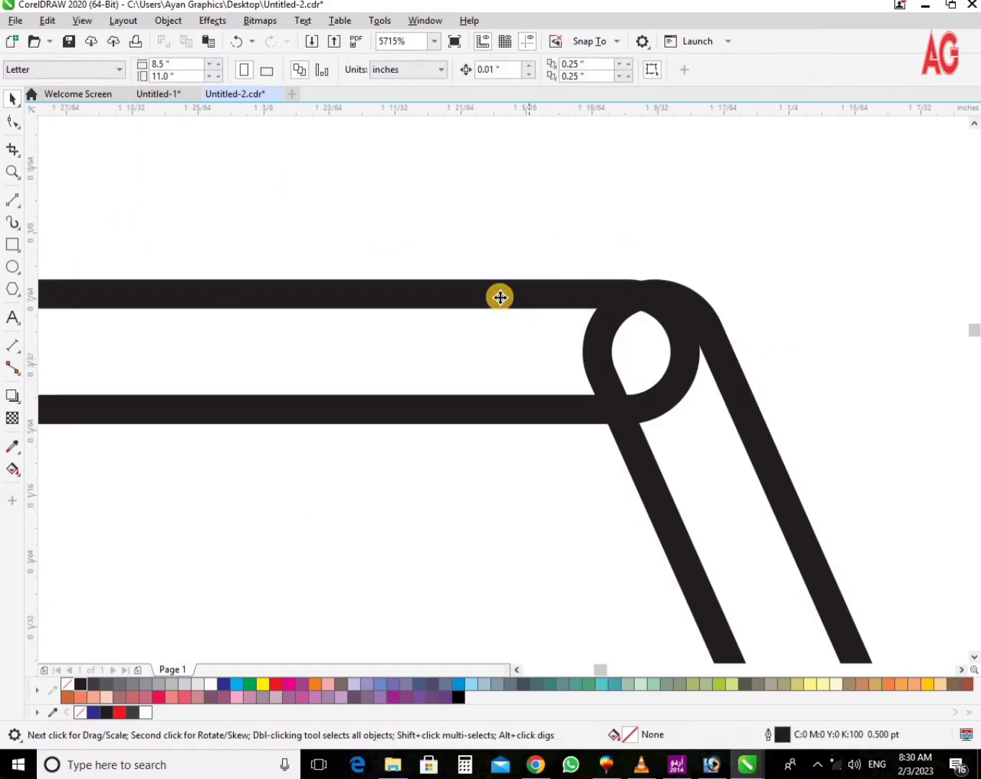
left_click_drag(519, 297, 536, 300)
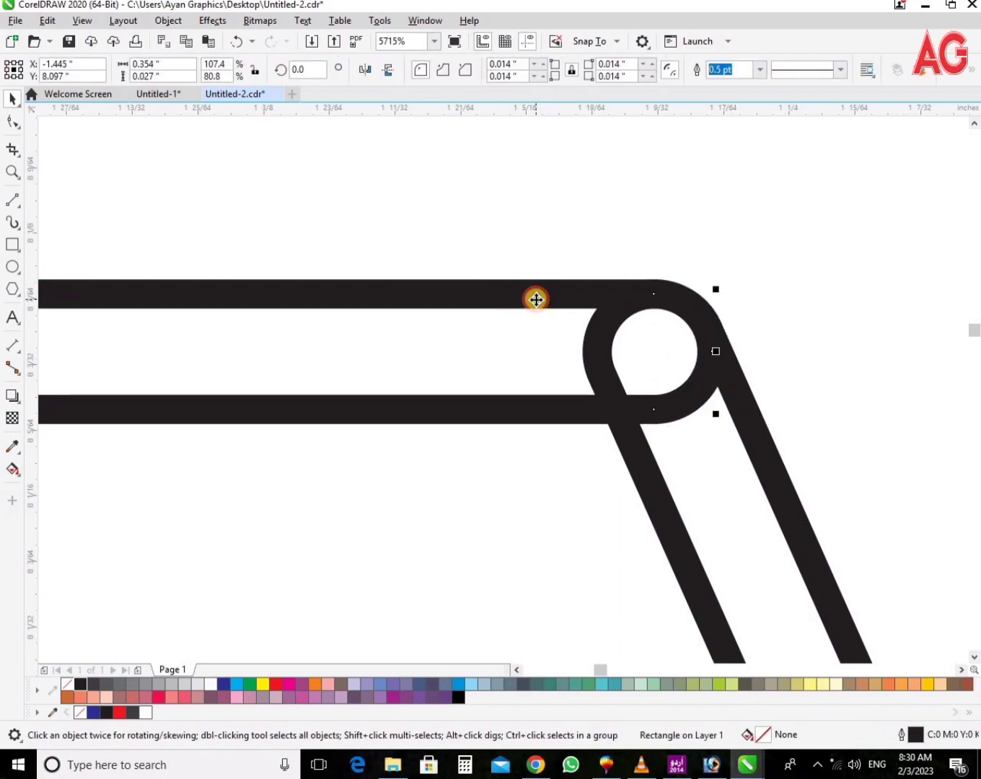
left_click(536, 299)
Shorten the upper bar from its free left end to a width of about 0.097 inches, forming a short handle.
right_click(433, 317)
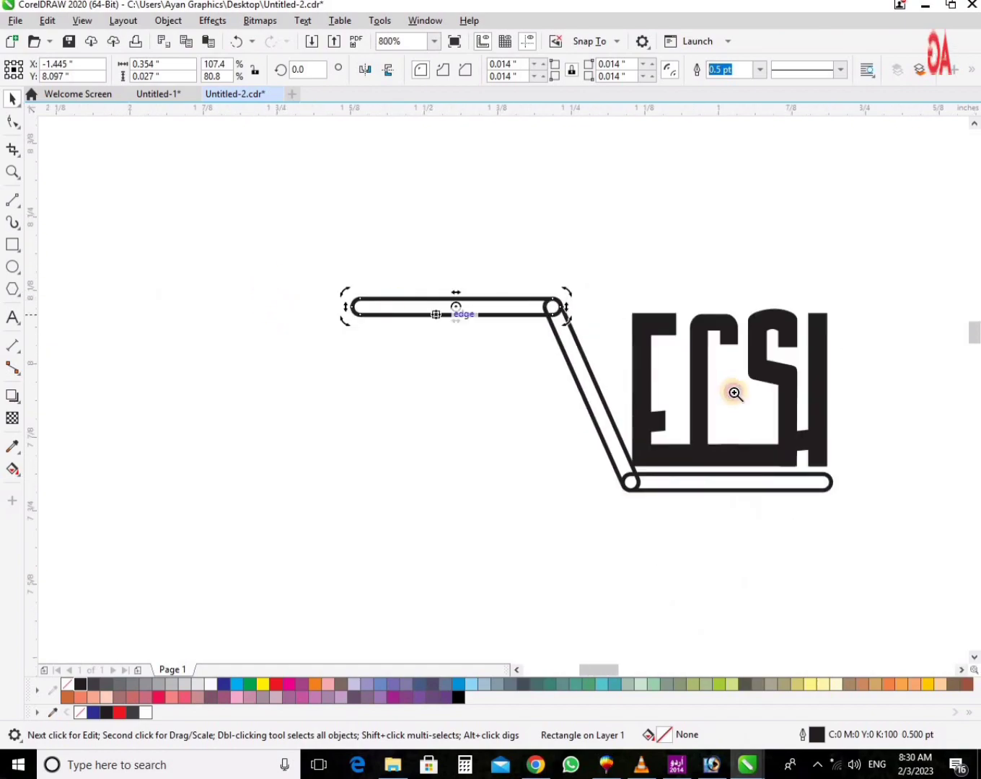
left_click(431, 379)
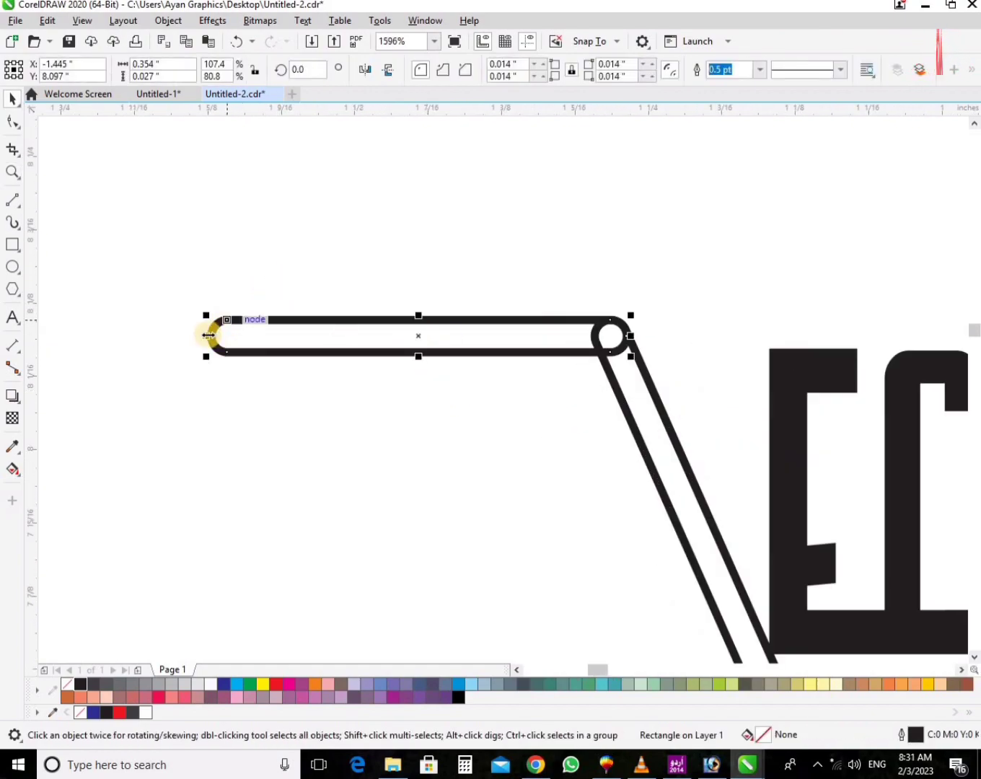
left_click_drag(209, 336, 653, 403)
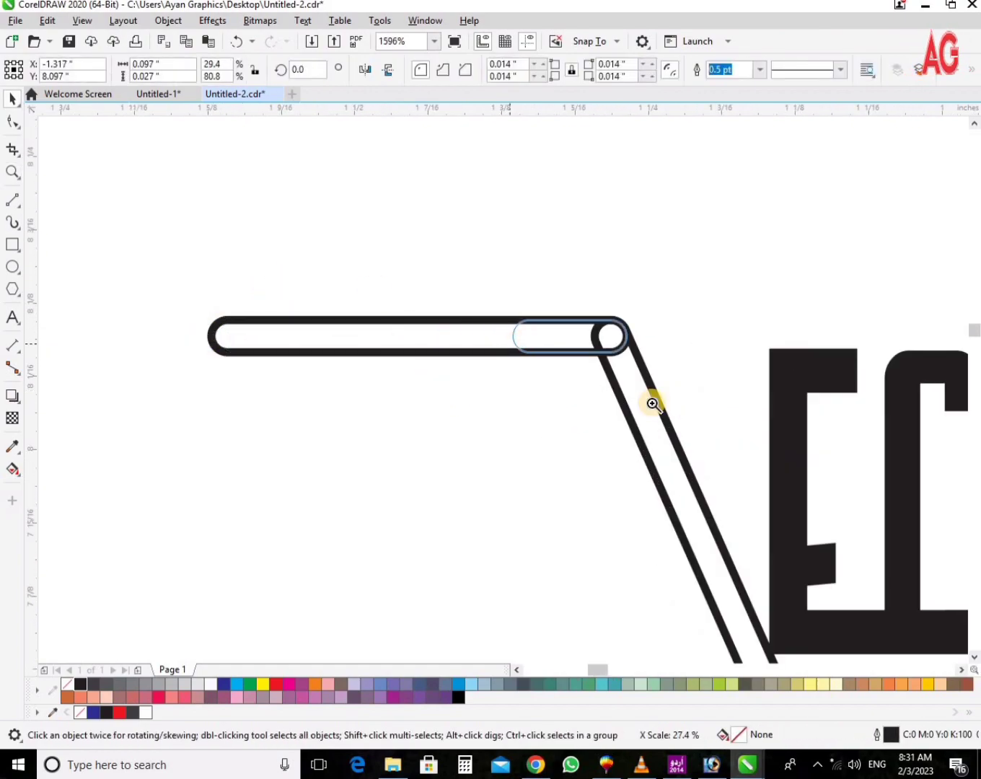
left_click_drag(332, 277, 773, 444)
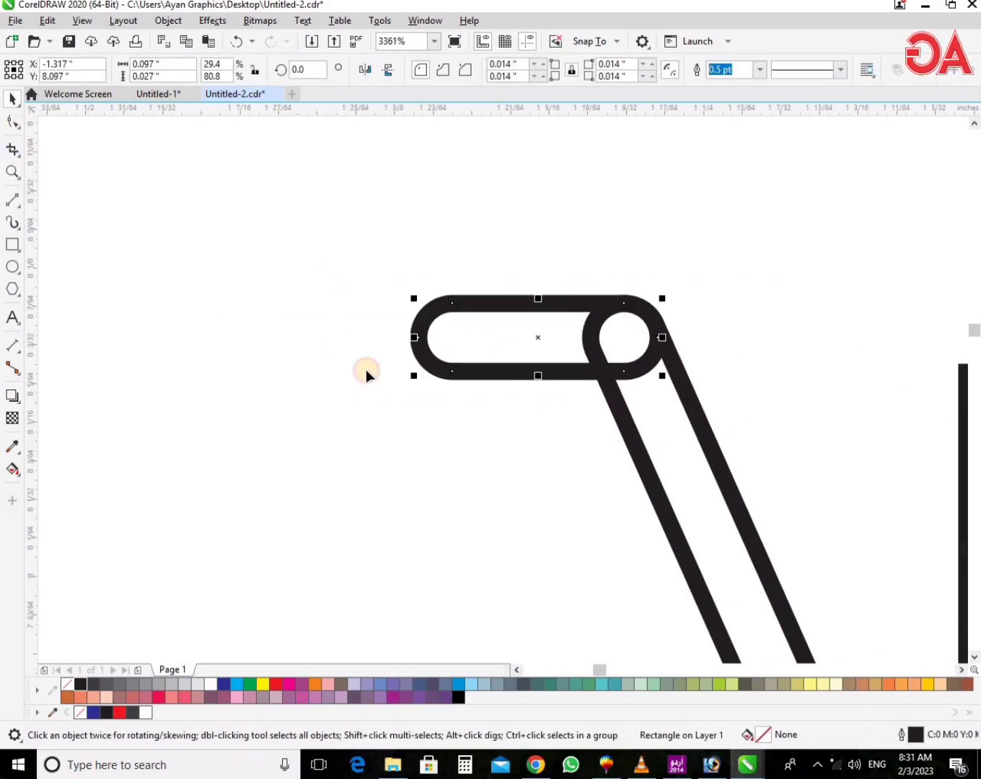
Reduce the handle bar's corner rounding to a radius of about 0.006 inches and shift it slightly left.
key("F10")
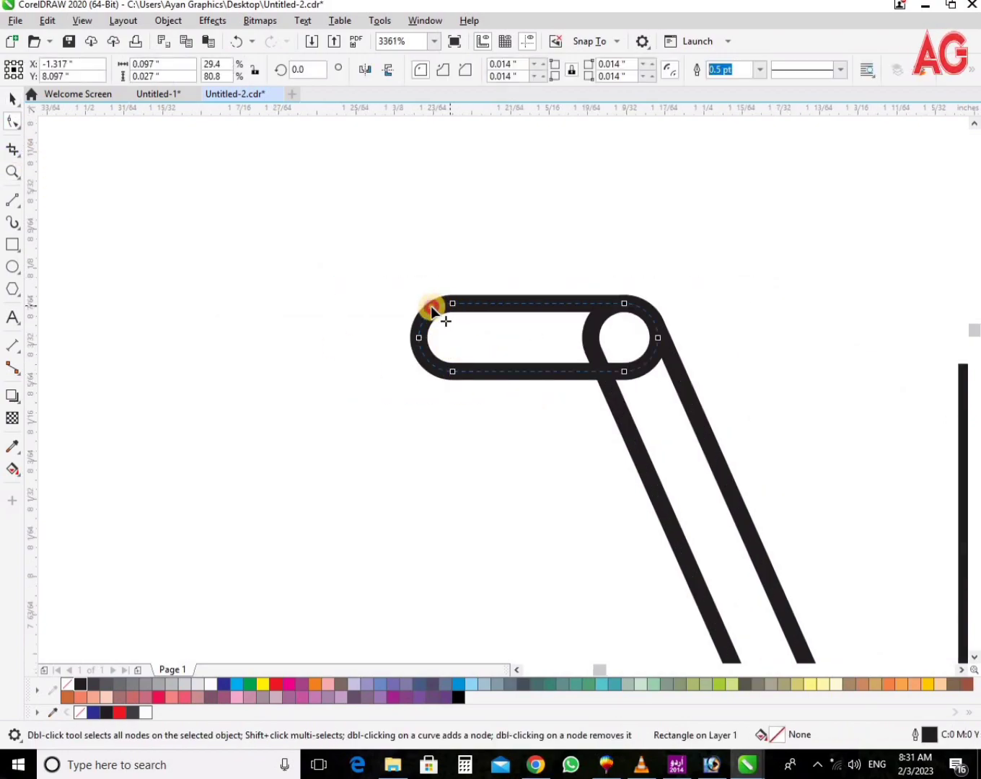
left_click_drag(431, 307, 424, 307)
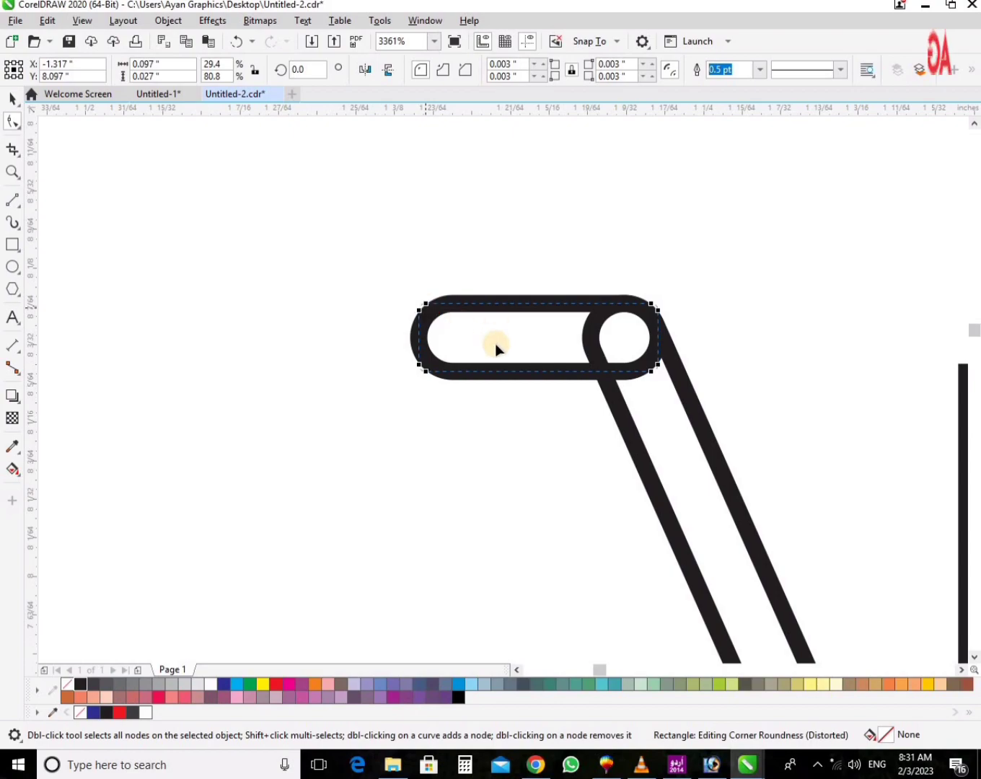
left_click(483, 371)
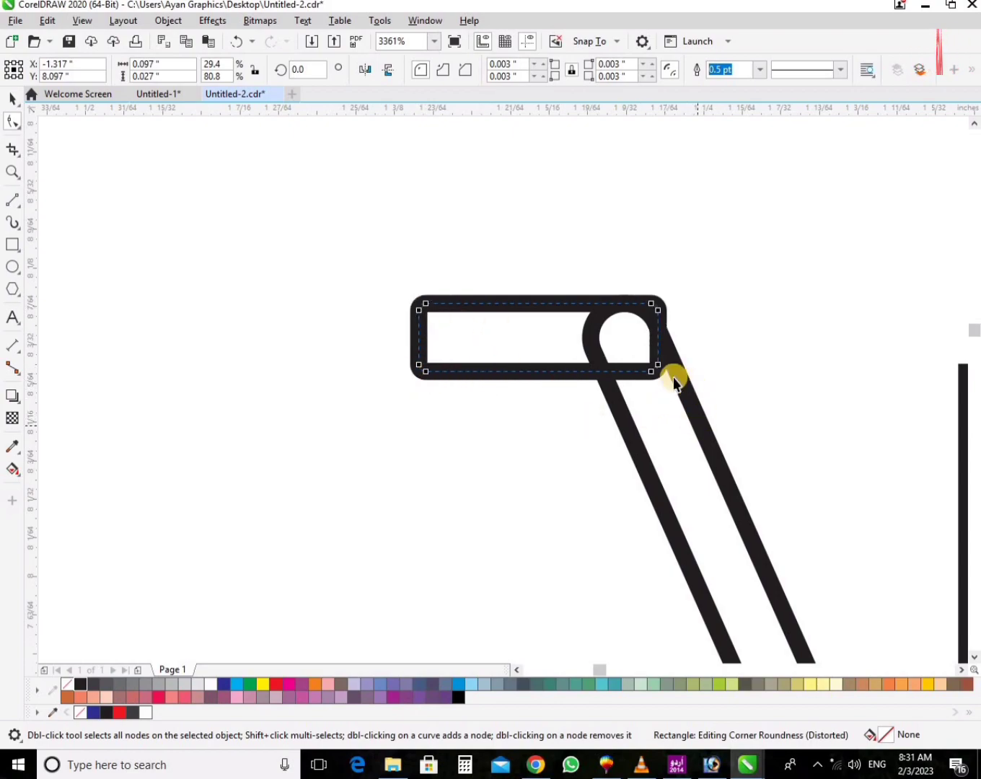
key("space")
left_click_drag(431, 310, 401, 319)
key("space")
double_click(478, 351)
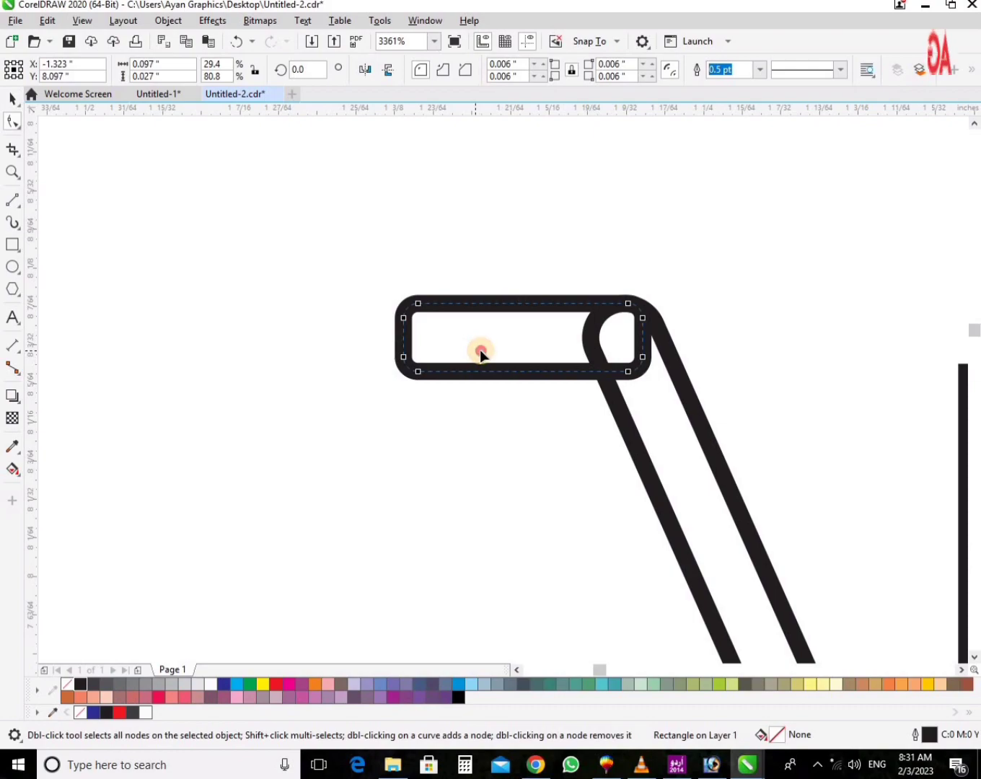
Fine-tune the handle's horizontal position over the slanted bar's top and increase its height downward to about 0.033 inches.
key("space")
left_click_drag(490, 346, 465, 344)
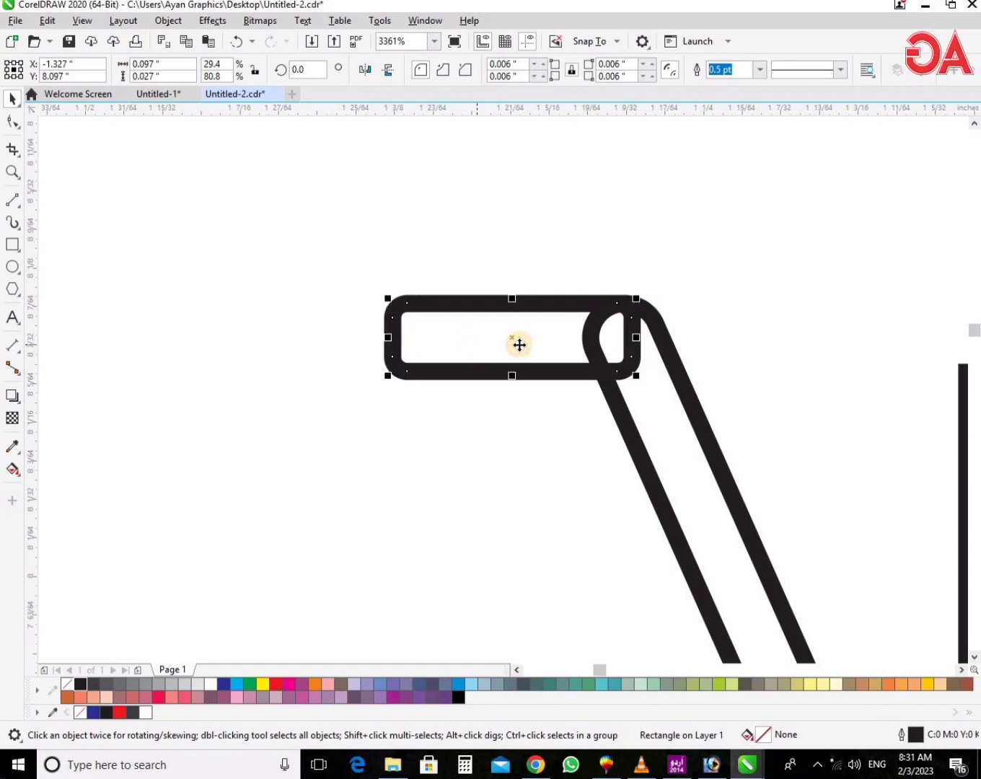
left_click_drag(834, 465, 285, 266)
left_click_drag(462, 288, 472, 290)
scroll(472, 290, "down", 2)
key("F2")
left_click_drag(753, 423, 336, 278)
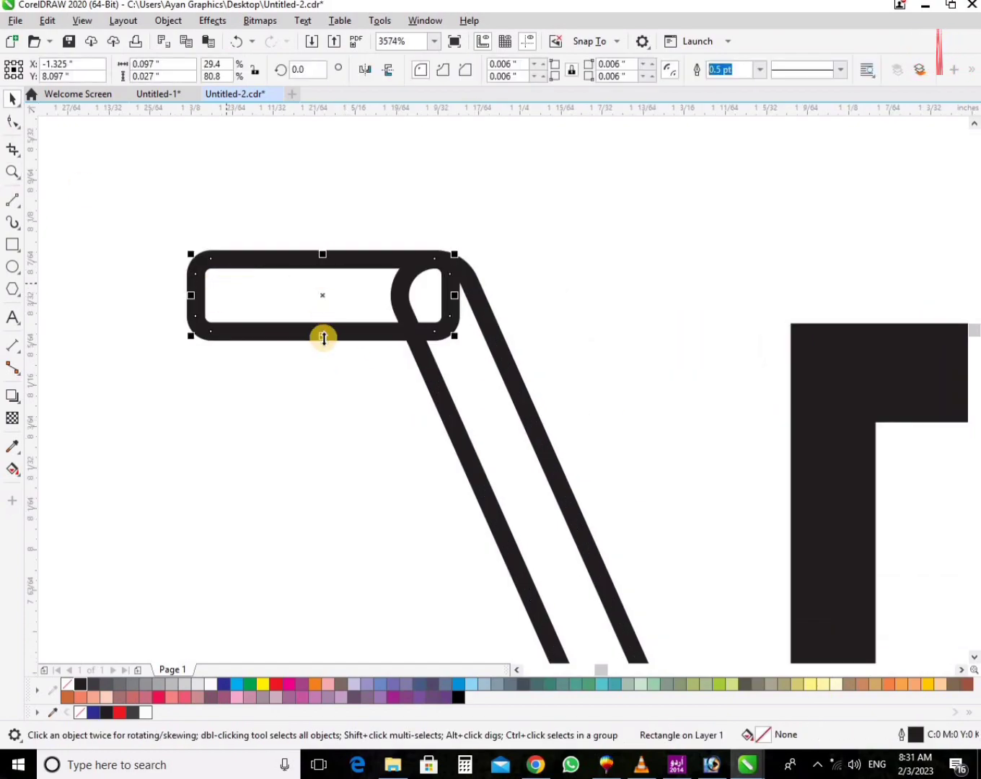
left_click_drag(323, 337, 322, 350)
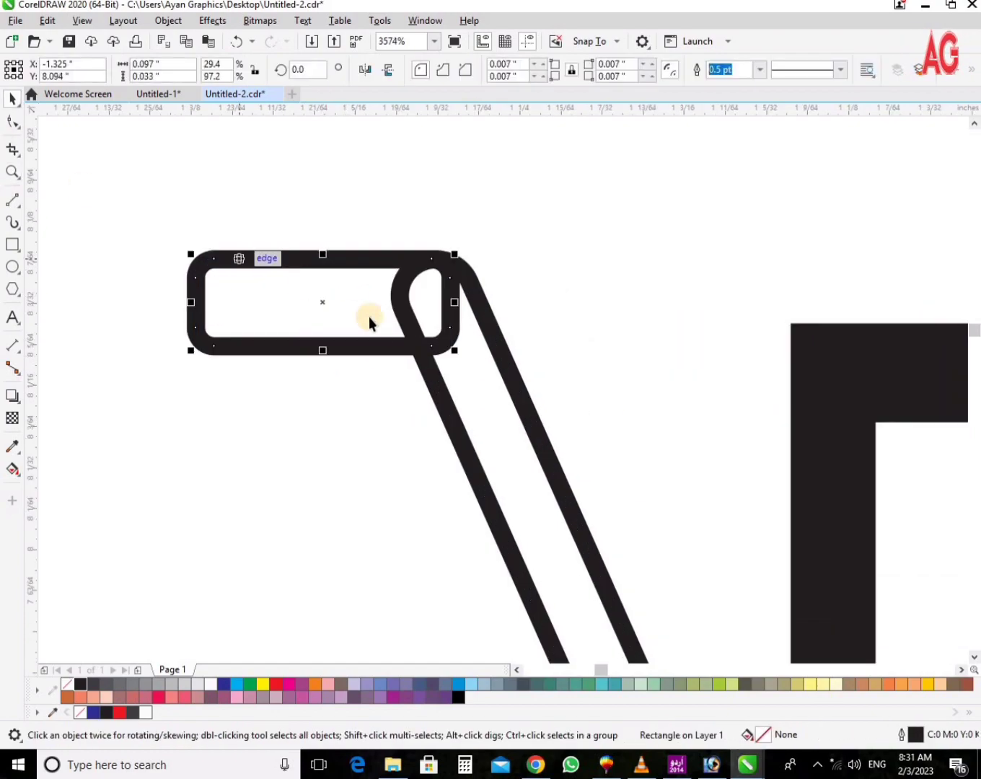
Convert the bottom bar to curves and extend its rounded right end to a total width of about 0.387 inches.
scroll(369, 320, "down", 4)
key("F2")
left_click_drag(641, 411, 291, 338)
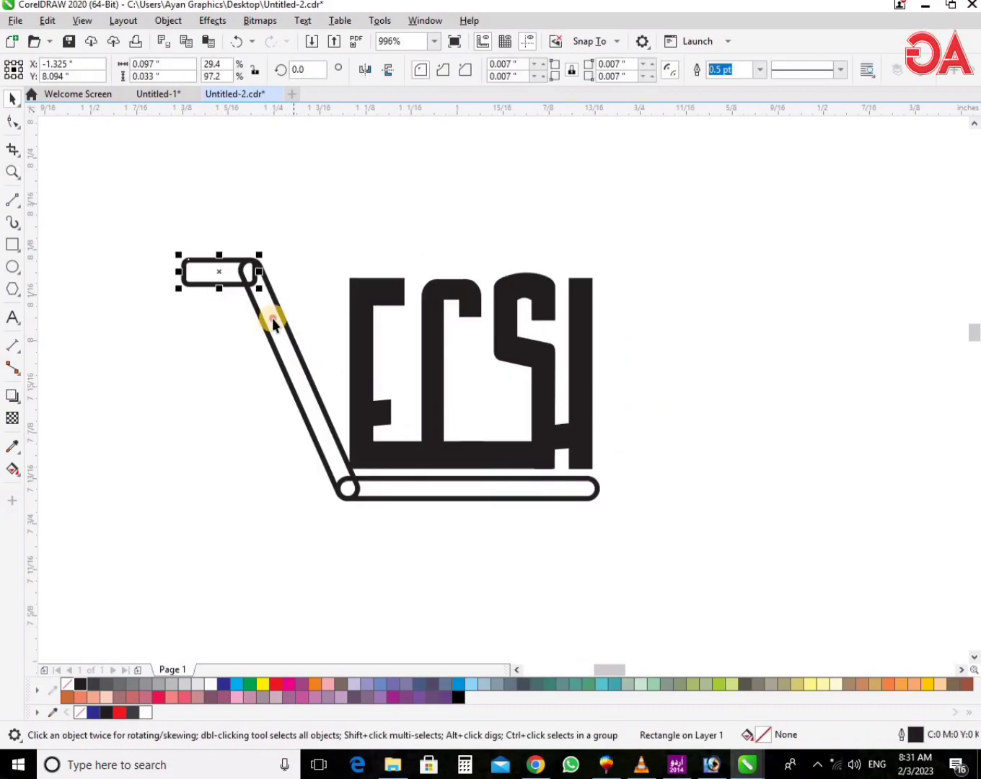
left_click(273, 323, "shift")
left_click(497, 497)
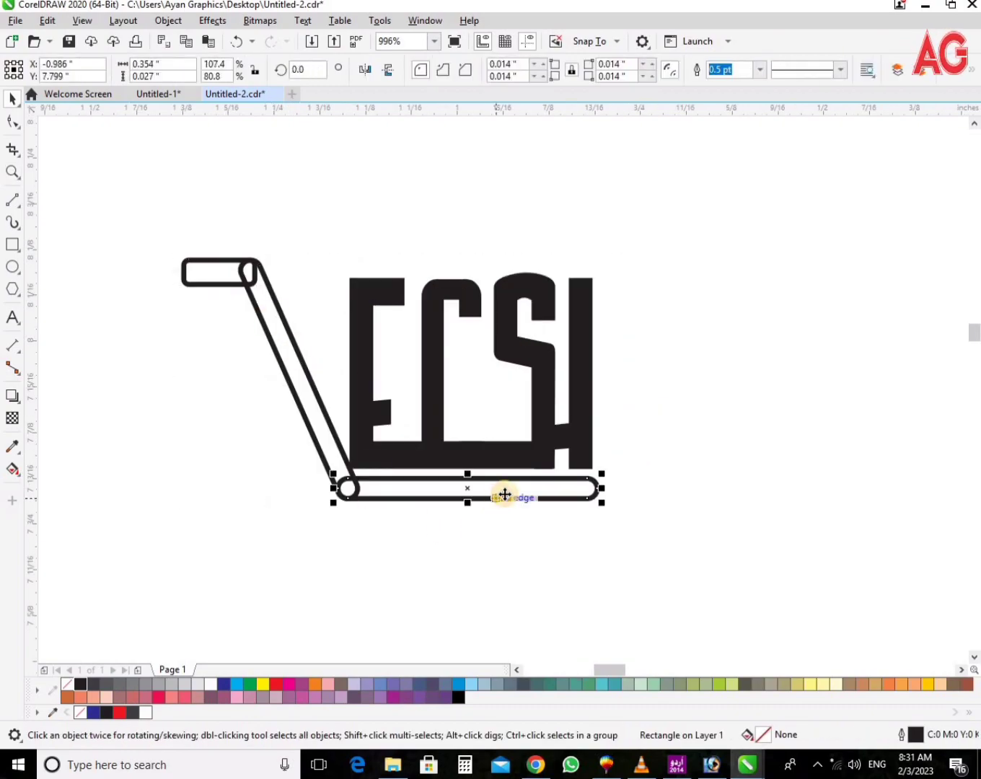
key("ctrl+q")
key("F10")
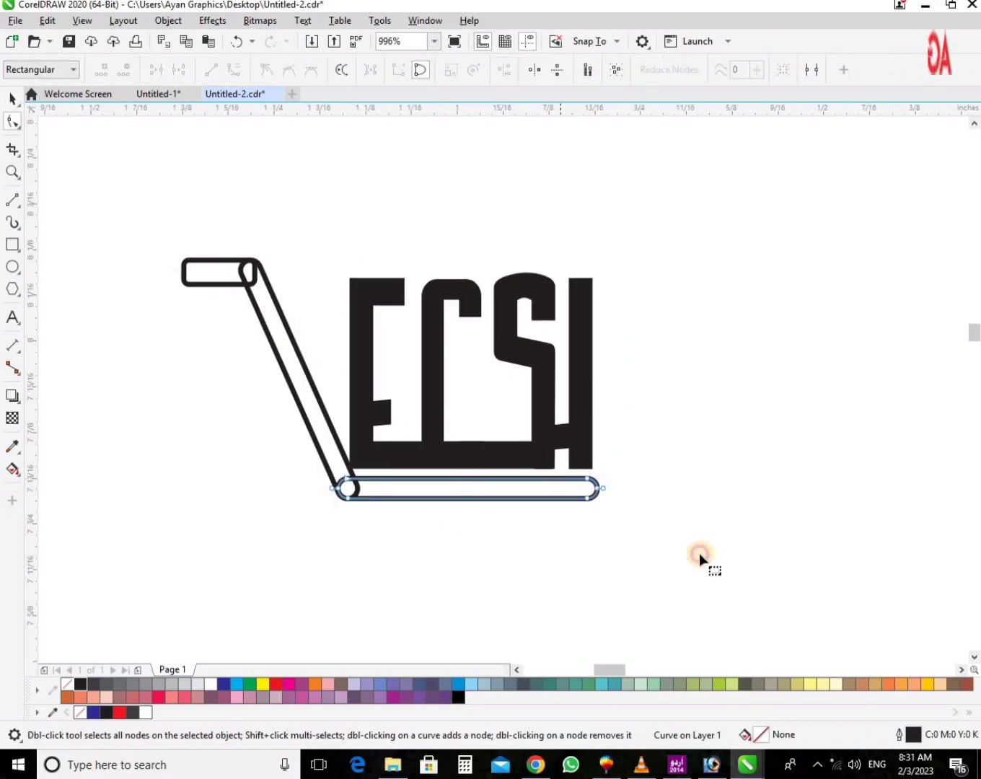
left_click_drag(612, 495, 622, 495)
key("space")
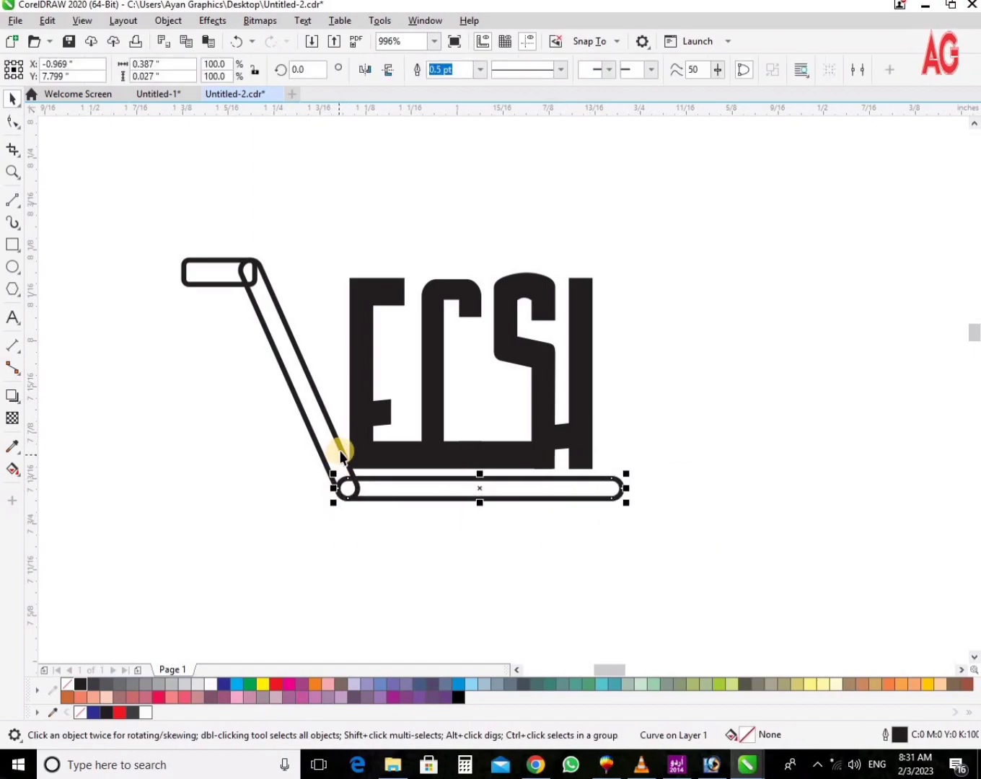
Weld the handle, slanted bar and bottom bar into a single cart outline.
left_click(197, 282, "shift")
left_click(195, 278, "shift")
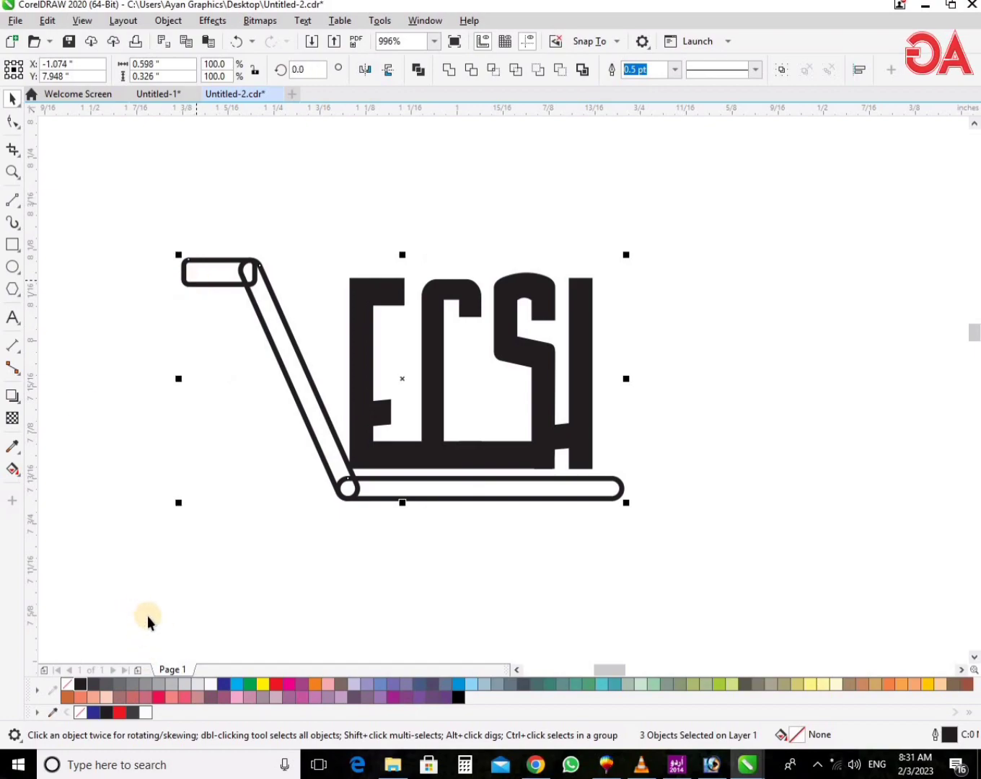
key("z")
mouse_move(151, 225)
left_mouse_down()
mouse_move(632, 485)
mouse_move(775, 545)
left_mouse_up()
key("space")
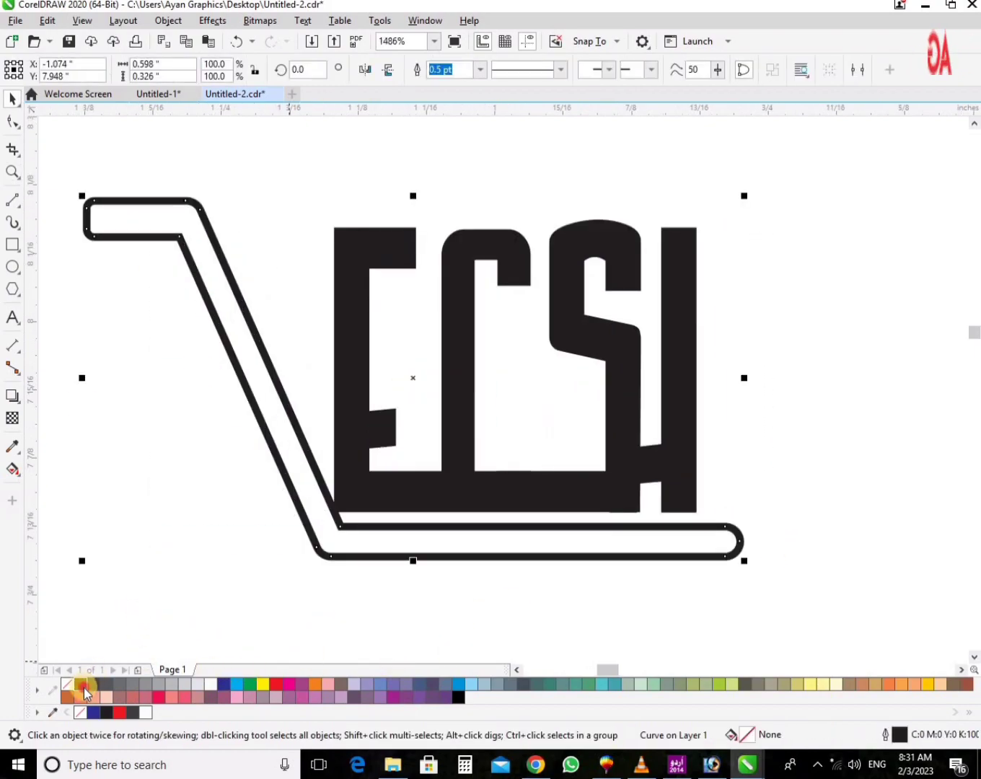
Fill the merged cart shape with black and remove its outline.
left_click(82, 686)
type("0")
key("Return")
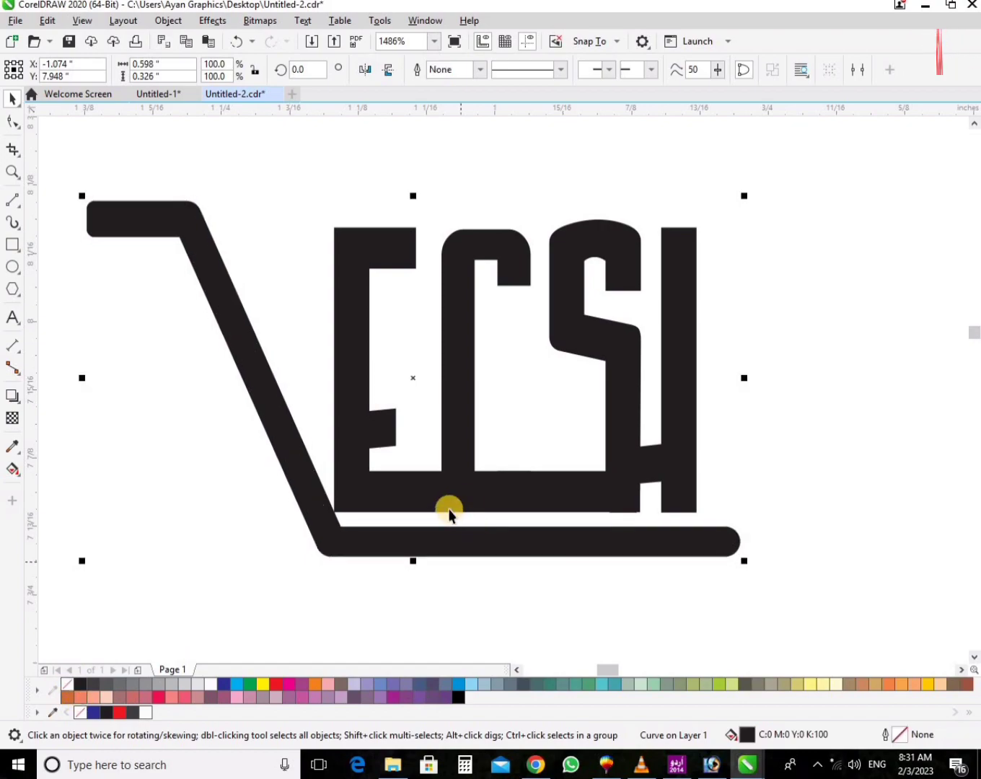
Move the ECSH letter group right so it clears the slanted bar and sits above the base bar.
left_click(441, 496)
left_click_drag(442, 496, 482, 495)
scroll(517, 477, "down", 4)
key("z")
left_click_drag(321, 462, 520, 375)
key("space")
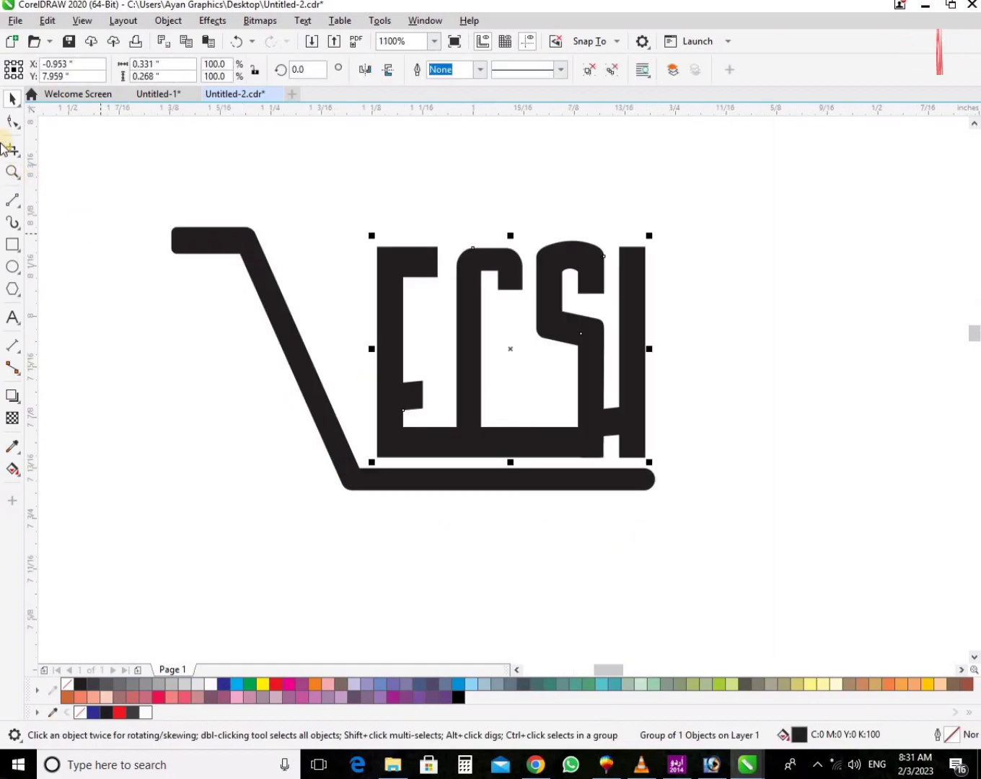
Draw a rectangle about 0.296 inches high around the letters and narrow it from its left side to about 0.373 inches.
left_click(12, 245)
left_click(127, 247)
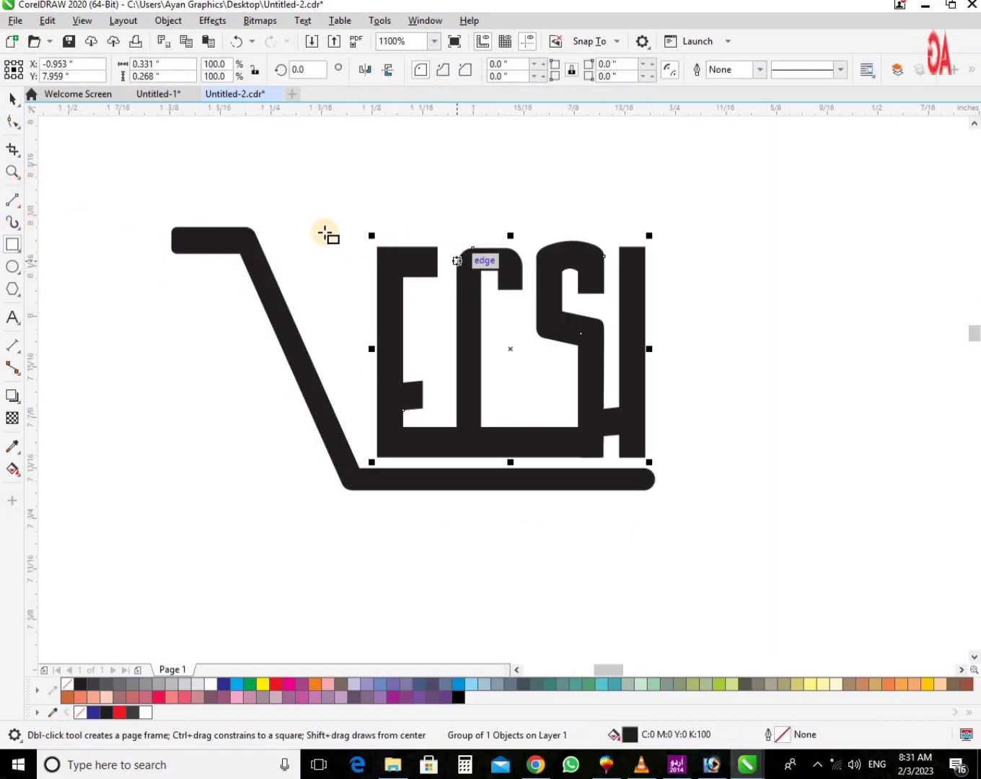
left_click_drag(320, 224, 653, 465)
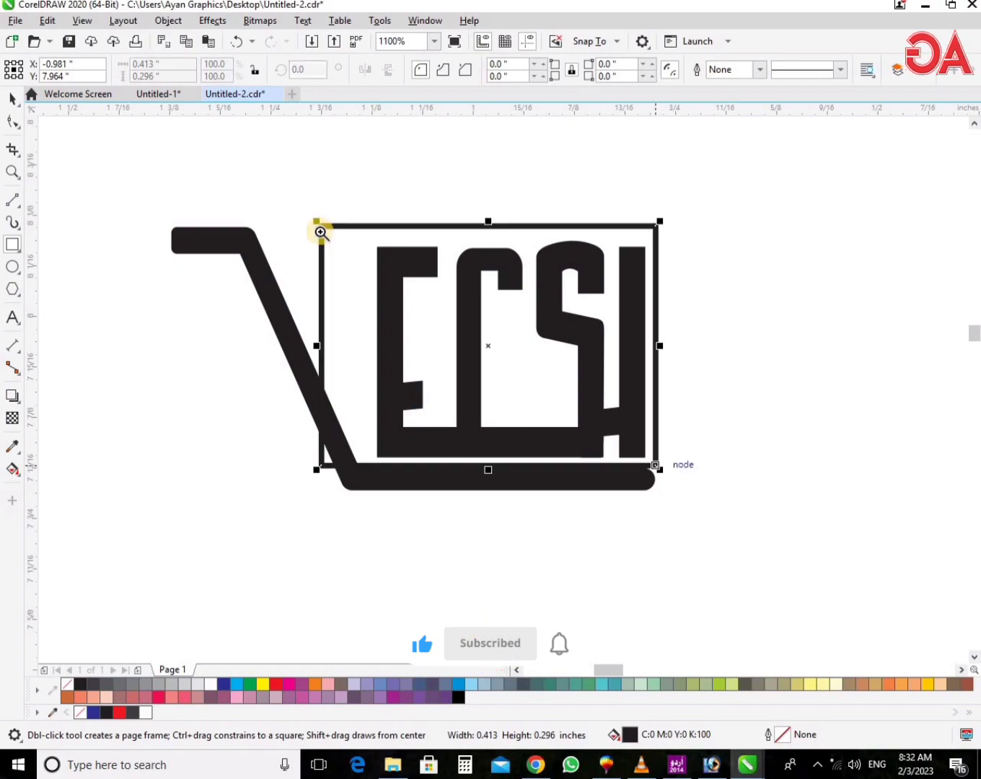
key("z")
key("shift+F2")
key("space")
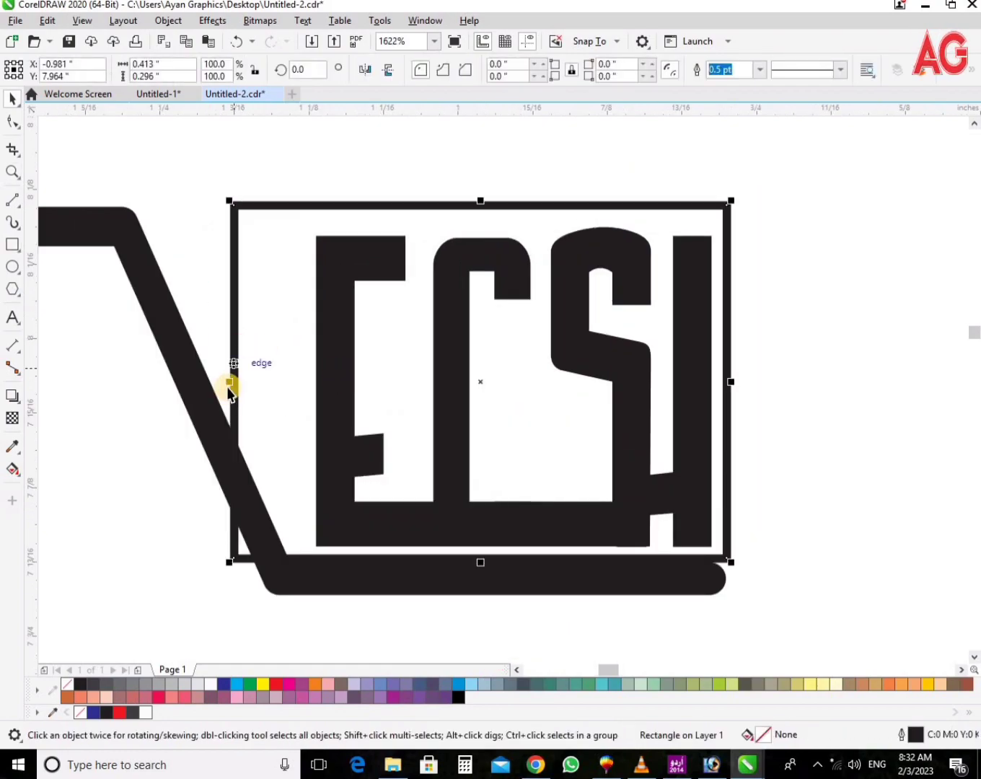
mouse_move(283, 393)
left_mouse_down()
mouse_move(295, 393)
mouse_move(275, 390)
left_mouse_up()
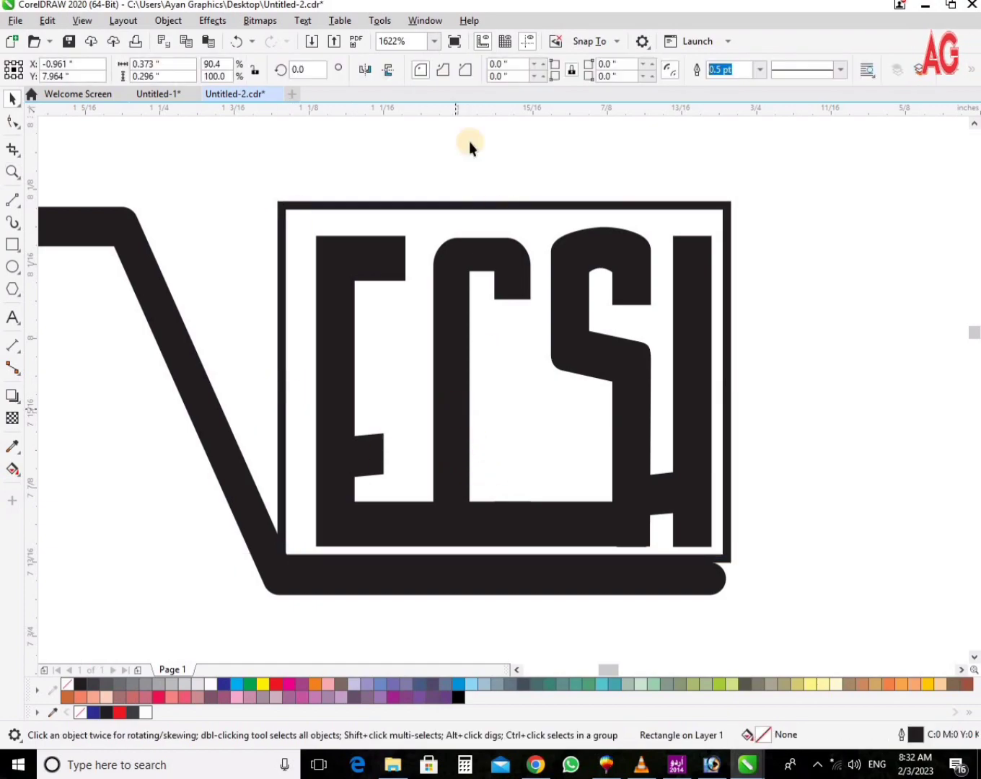
Center the ECSH letter group horizontally and vertically within the surrounding rectangle.
left_click(476, 256)
key("Escape")
left_click(476, 257)
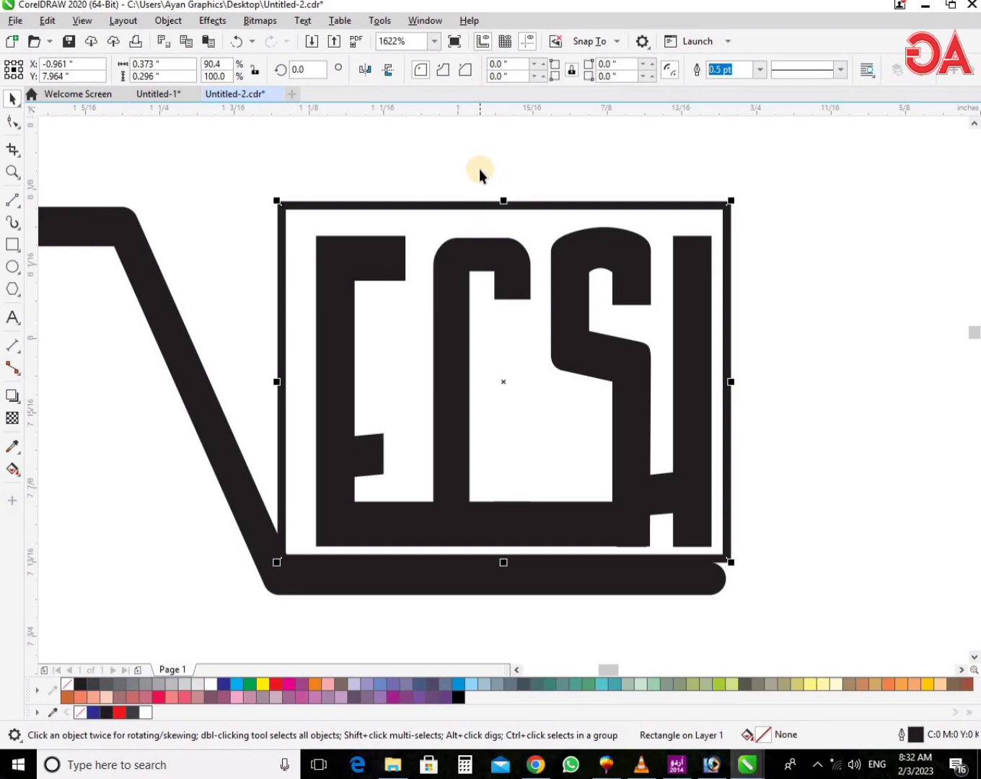
left_click(510, 260)
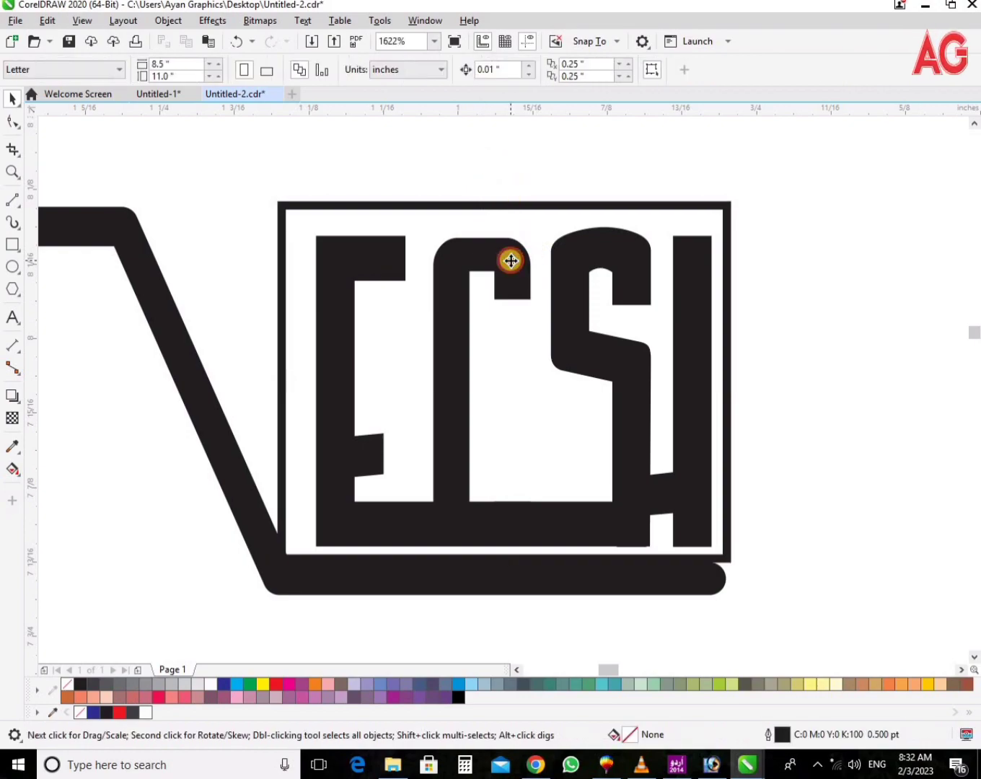
left_click(438, 207, "shift")
key("c")
key("e")
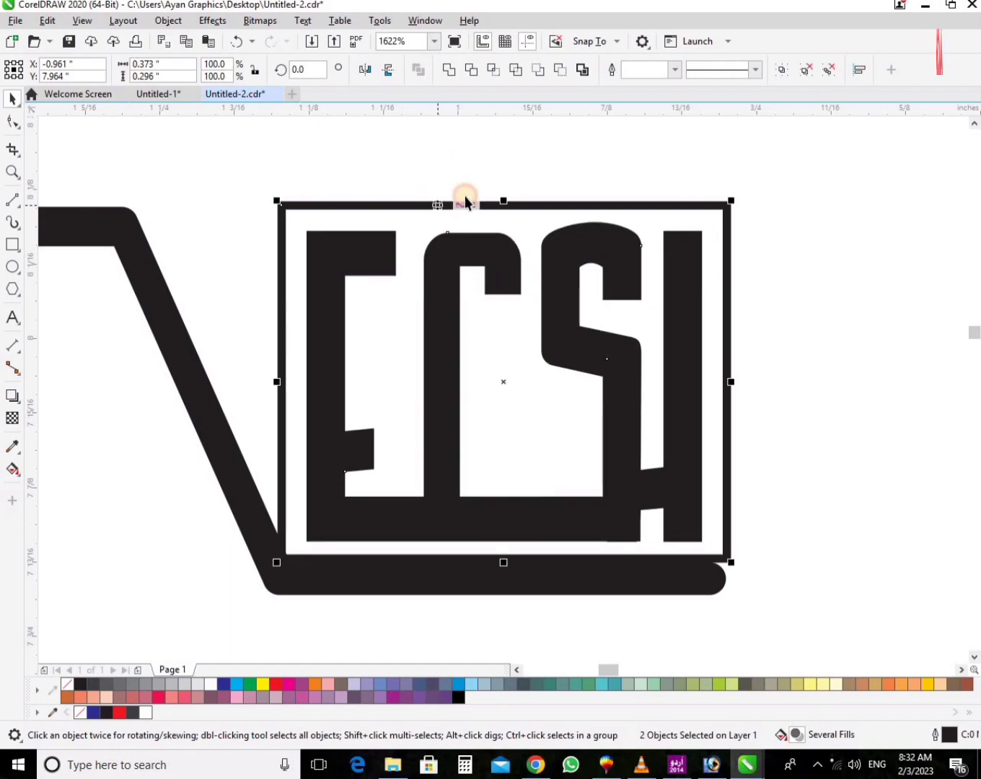
Convert the rectangle to curves and pull both top corners outward, forming a basket about 0.437 inches wide.
left_click(460, 204)
left_click(726, 226)
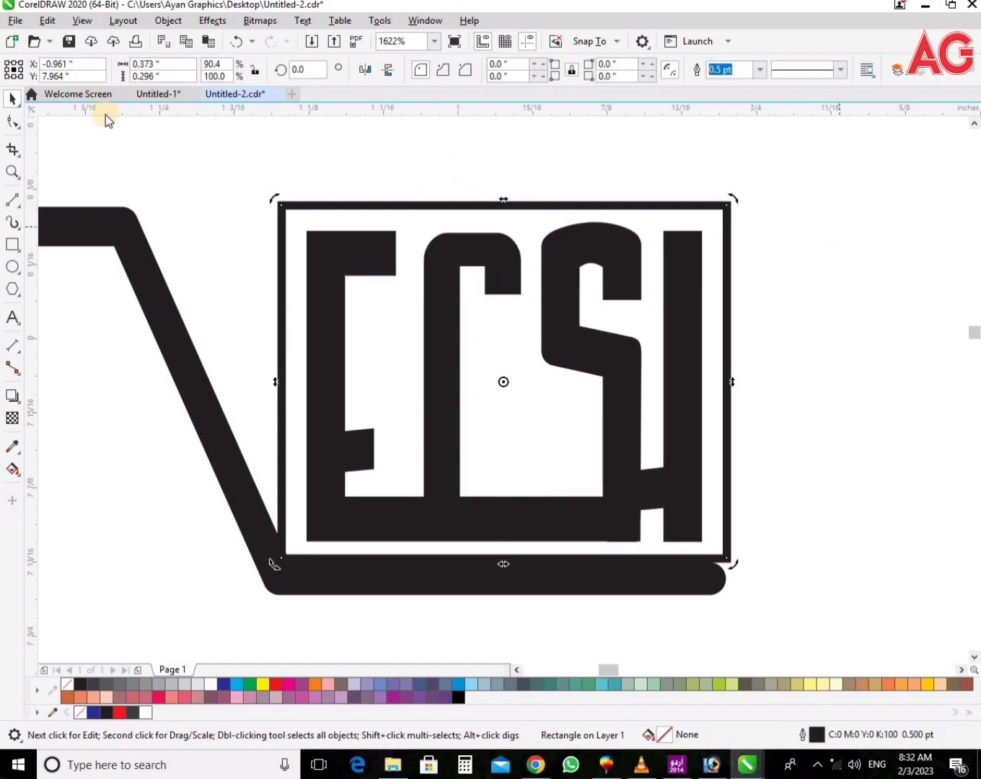
left_click(20, 122)
left_click(724, 209)
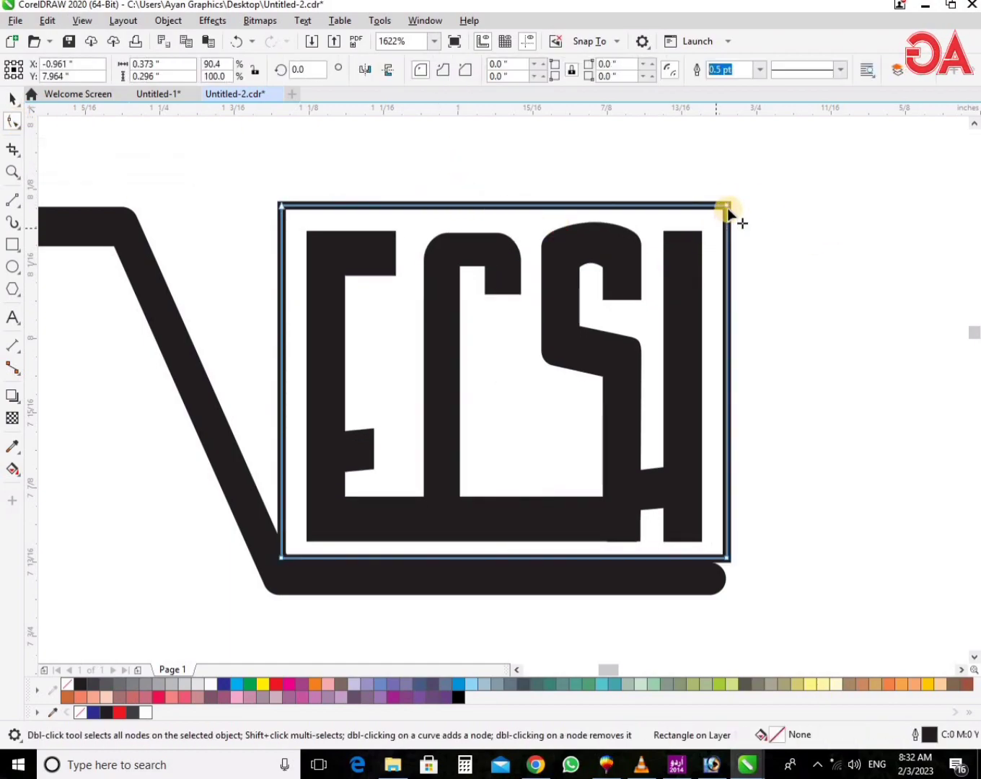
key("ctrl+q")
left_click_drag(728, 206, 761, 206)
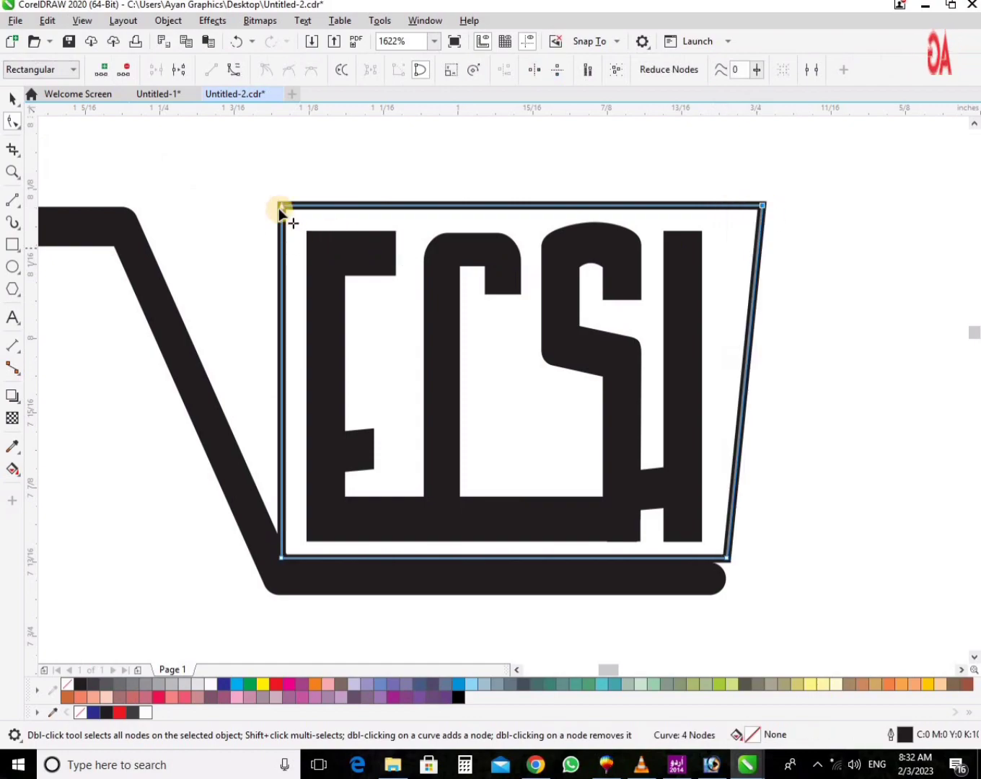
left_click_drag(279, 206, 236, 206)
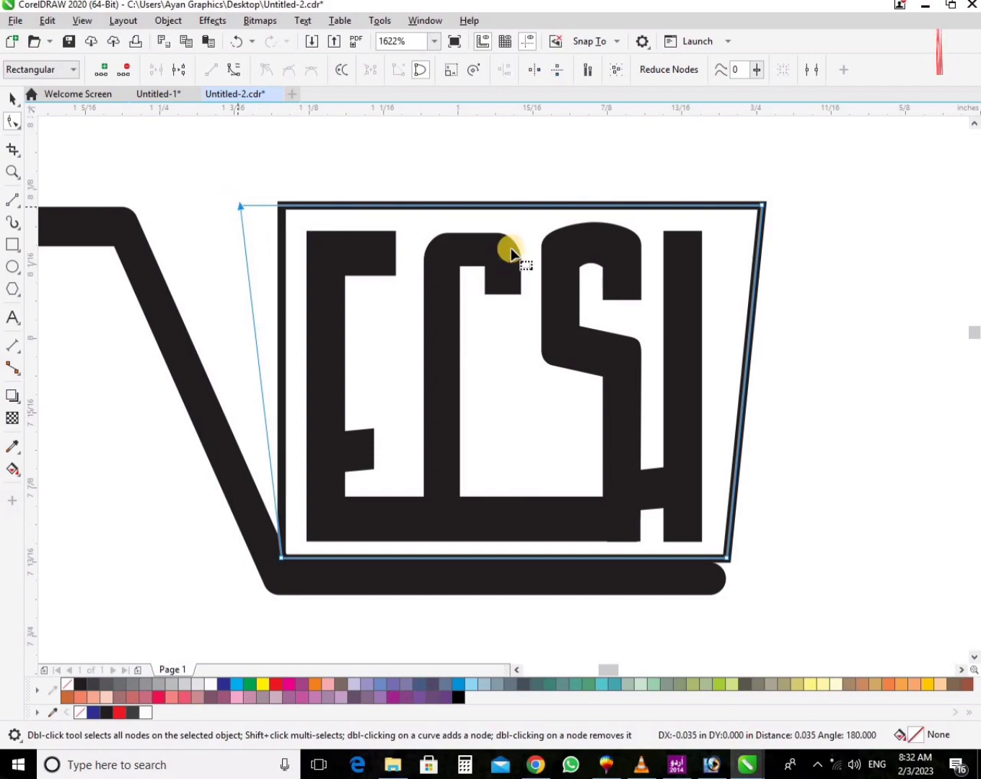
key("space")
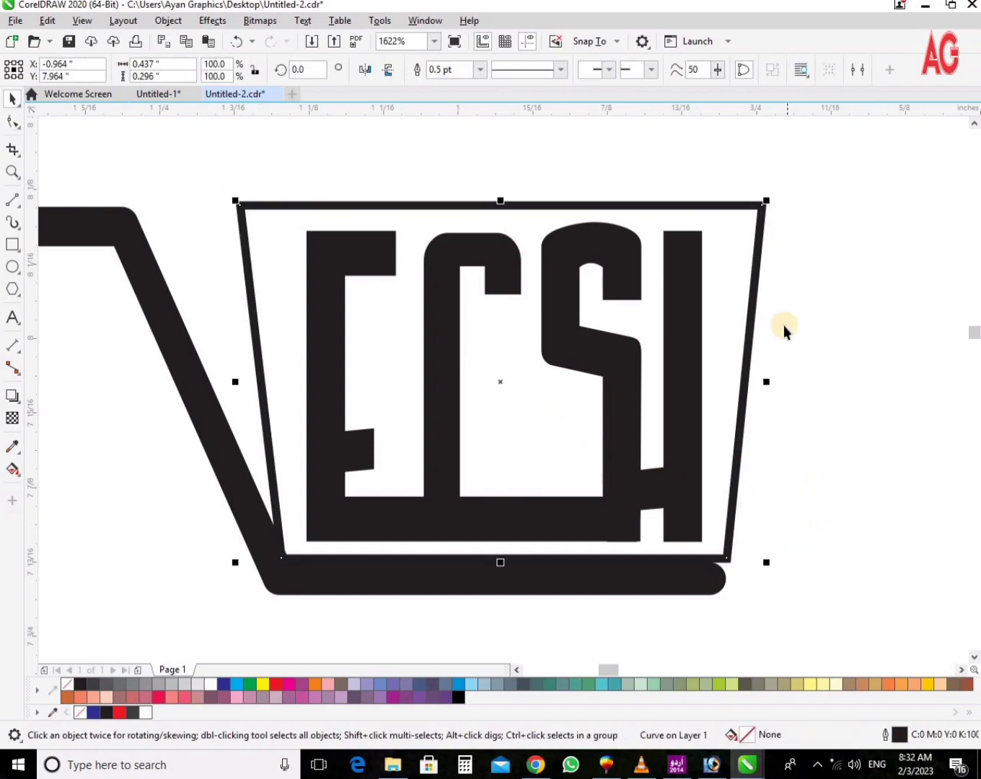
Raise the basket's bottom edge so it lies in the gap between the letters and the base bar.
left_click(726, 556)
key("space")
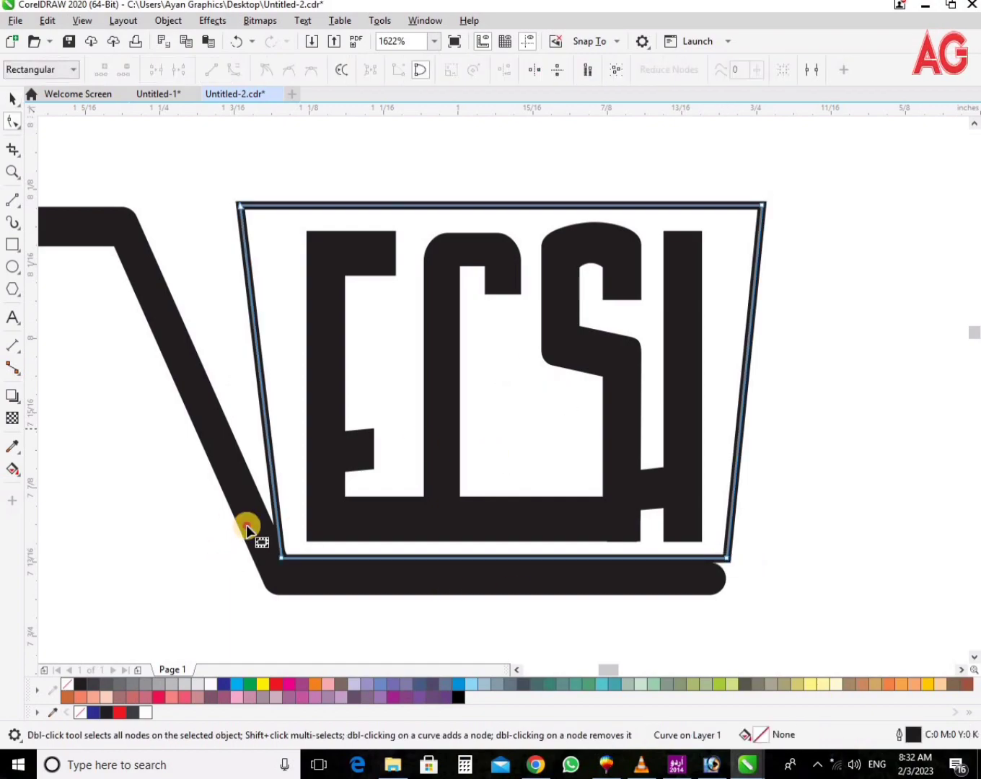
left_click_drag(246, 530, 806, 630)
key("Up")
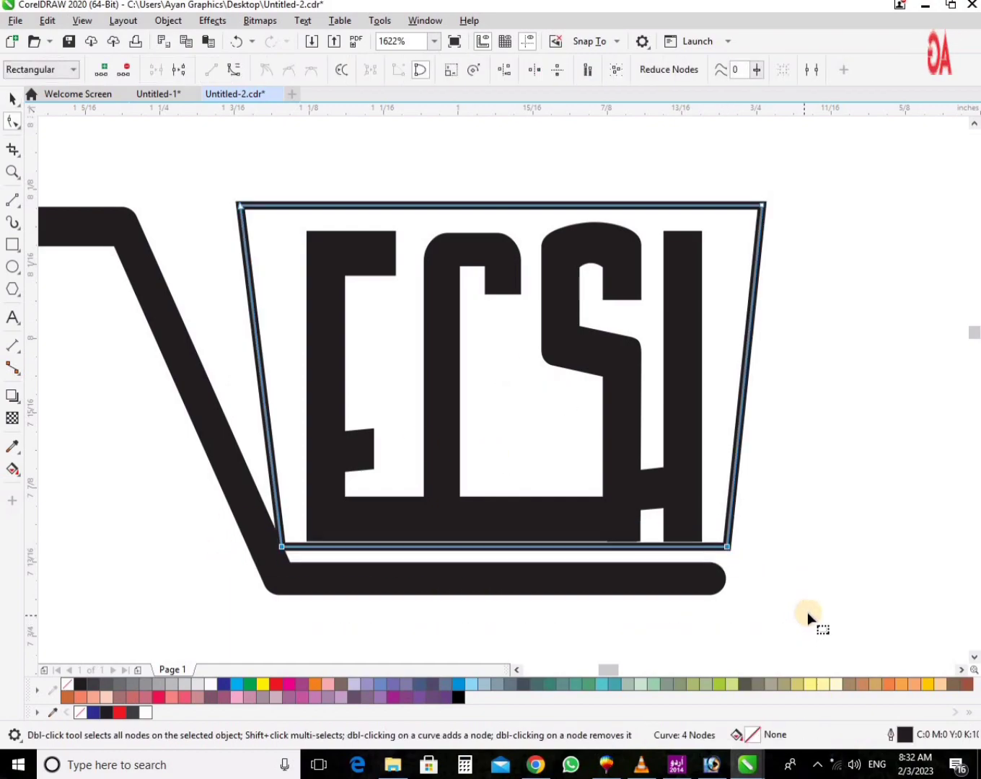
key("Up")
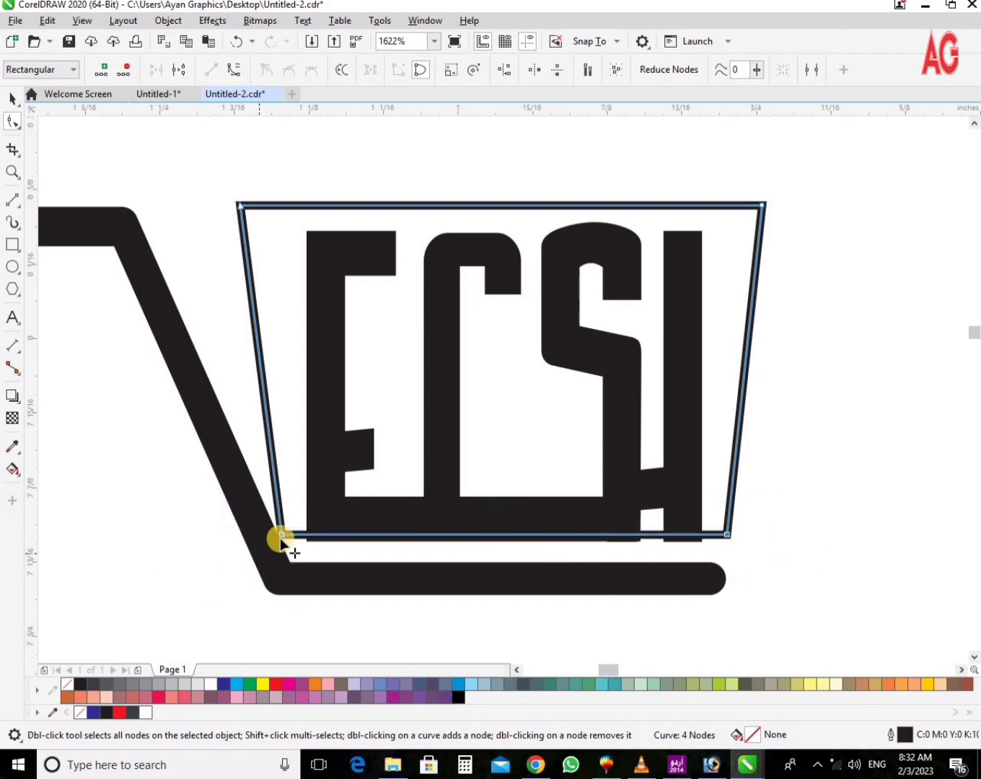
left_click_drag(281, 535, 276, 557)
key("ctrl+z")
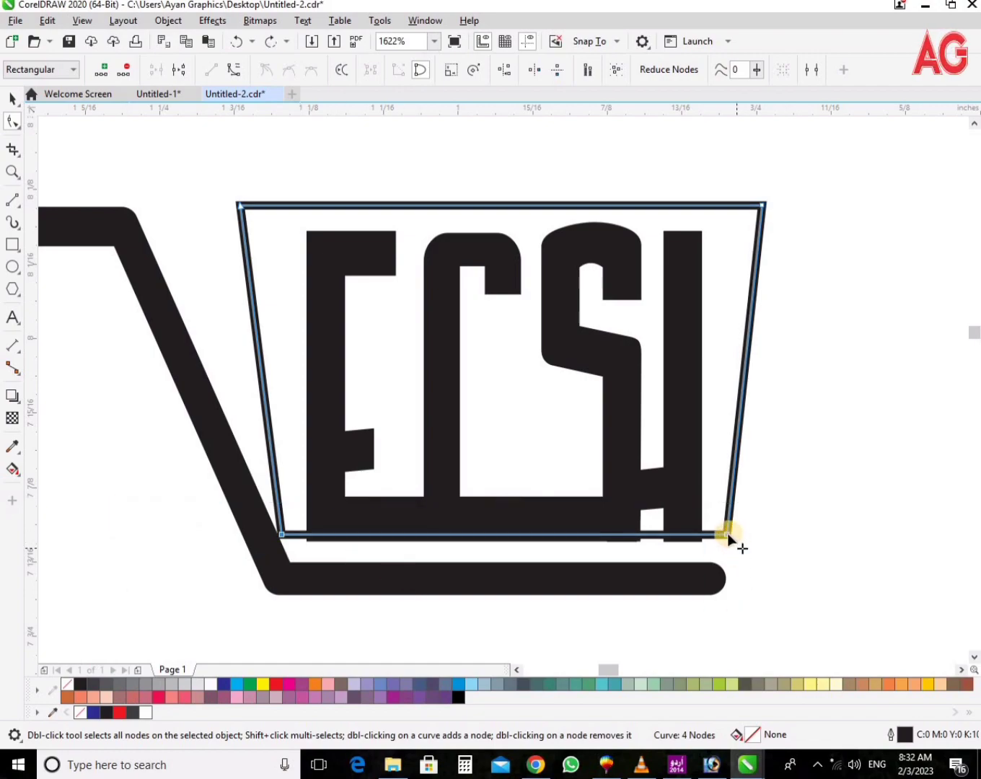
left_click_drag(728, 549, 729, 564)
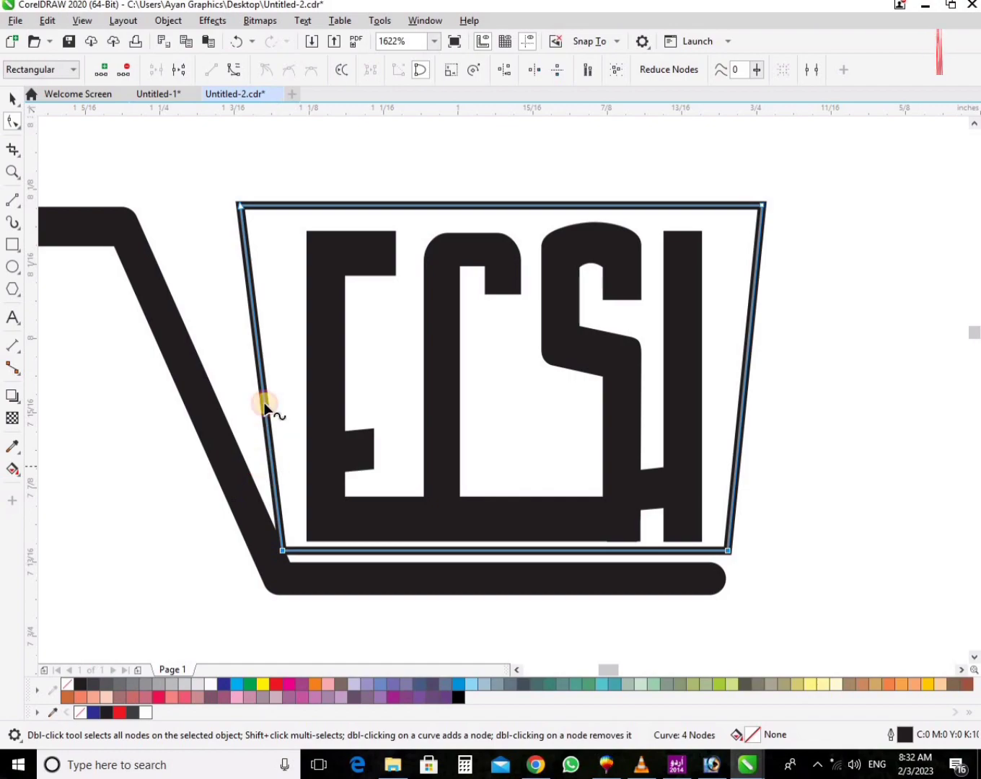
Move the basket's two bottom corners slightly inward to taper its sides more strongly.
left_click(556, 364)
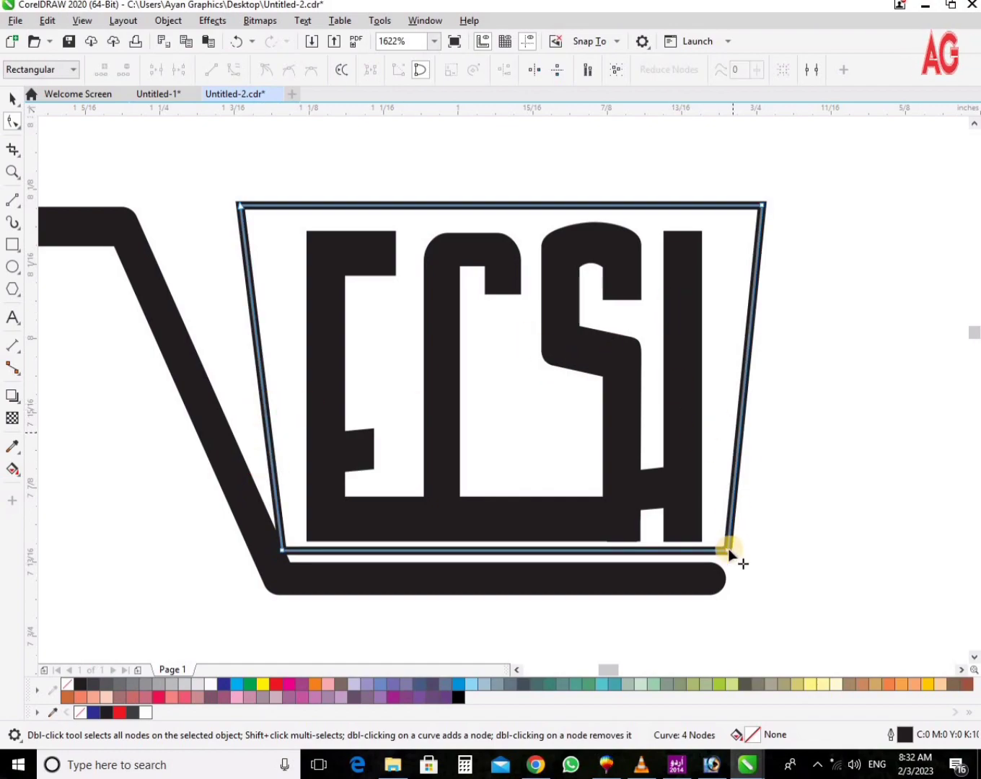
left_click_drag(726, 552, 707, 557)
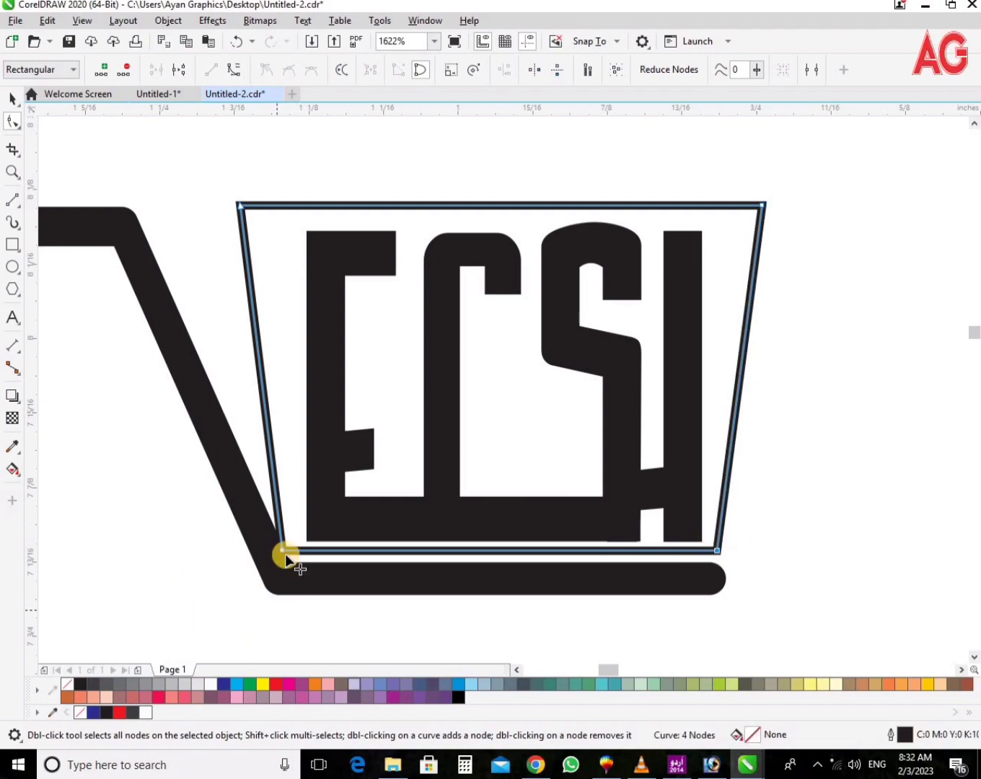
left_click_drag(290, 551, 321, 518)
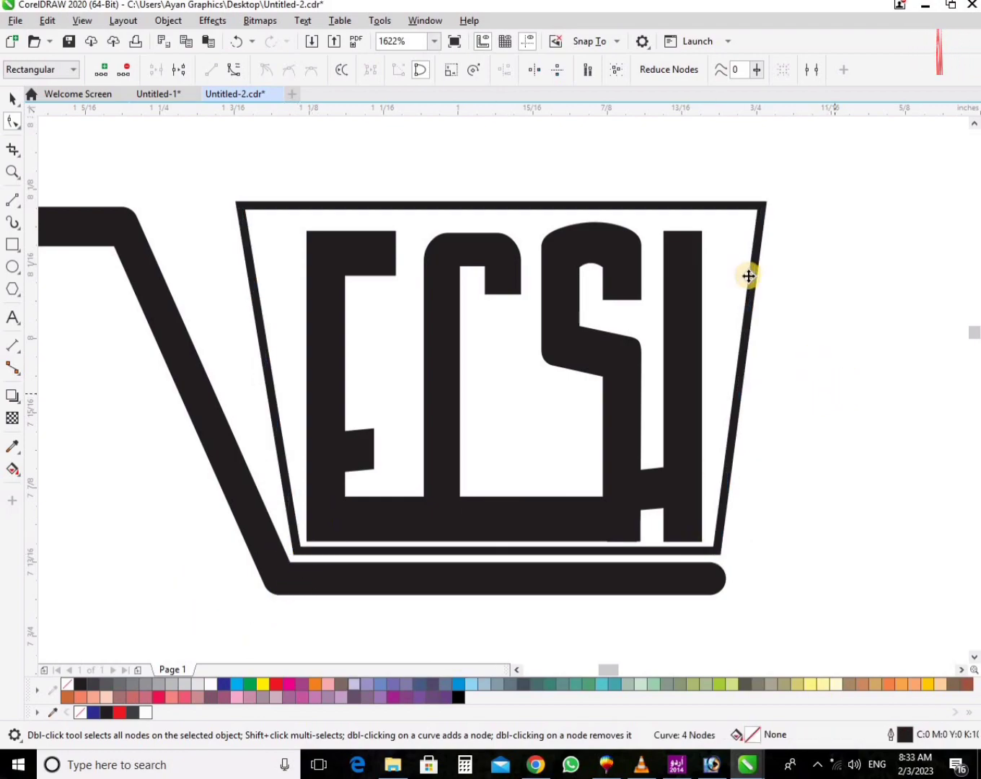
Fill the tapered basket with solid black and remove its outline.
key("space")
key("z")
left_click_drag(180, 157, 867, 604)
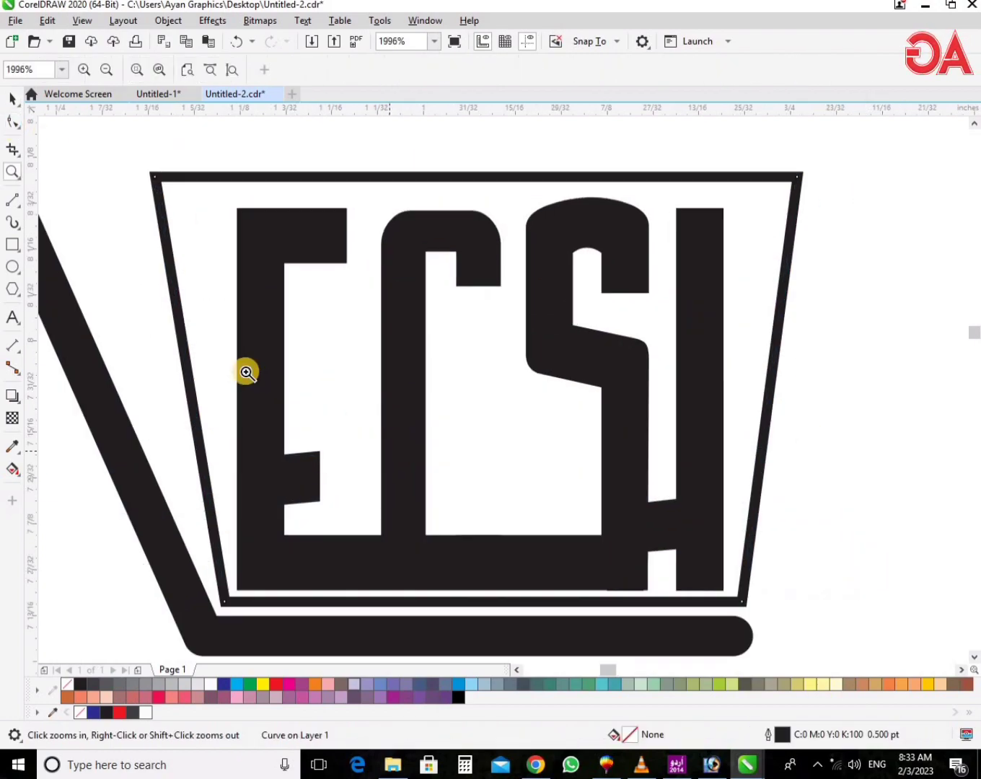
key("space")
scroll(245, 373, "down", 4)
key("space")
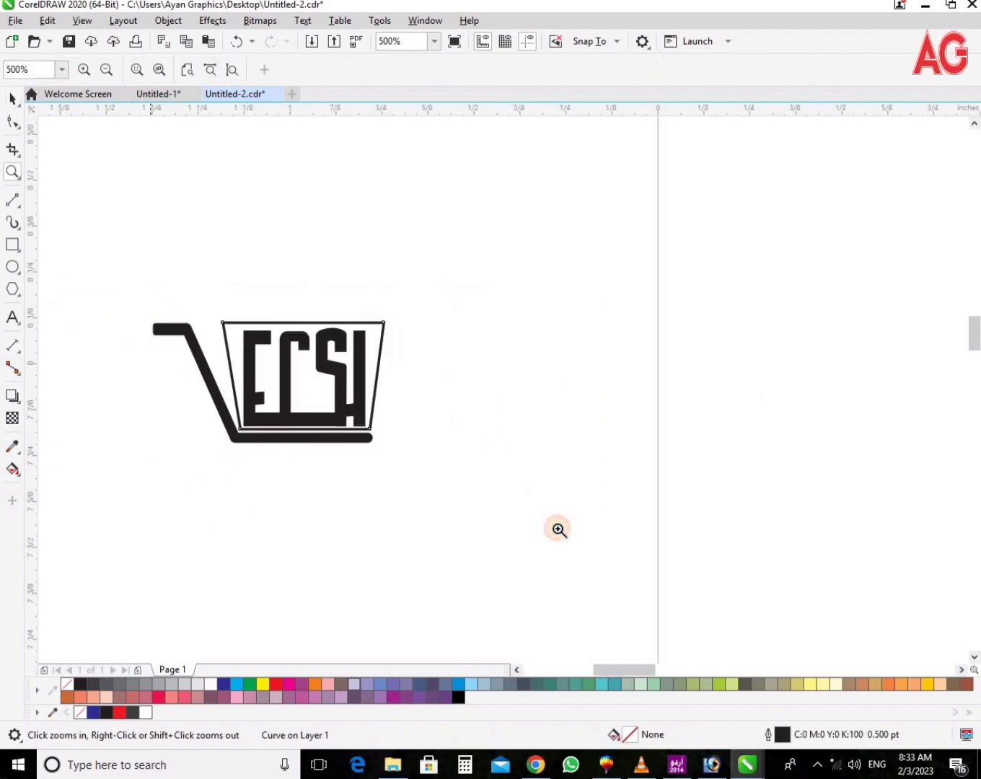
left_click_drag(180, 180, 753, 509)
key("space")
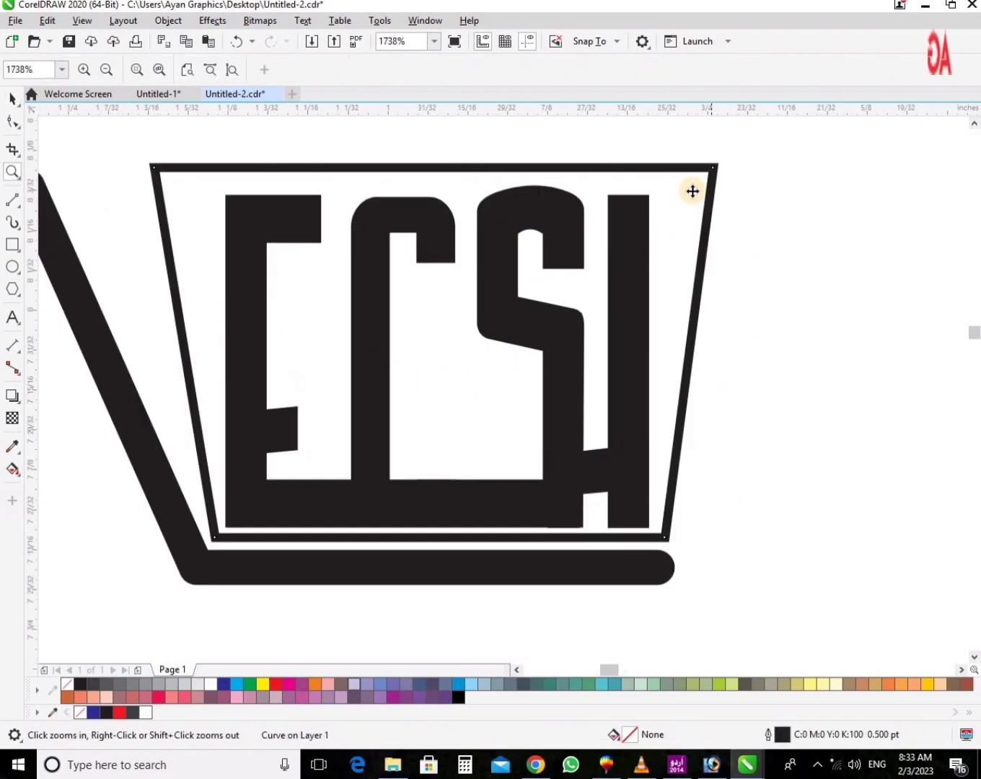
left_click(690, 163)
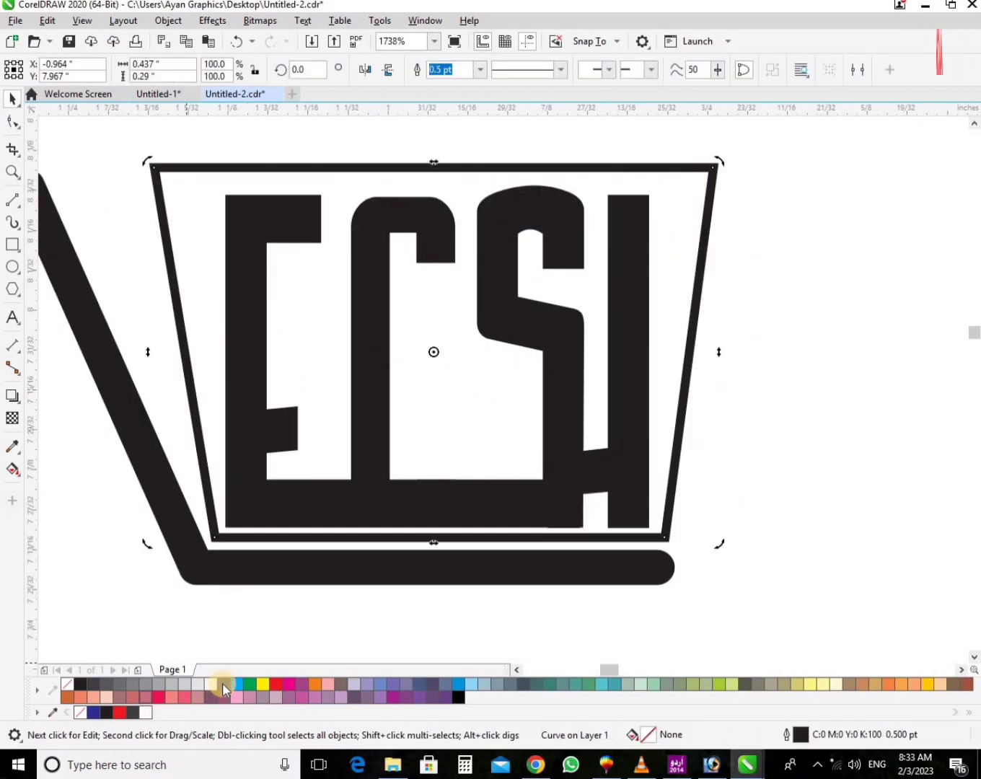
left_click(78, 682)
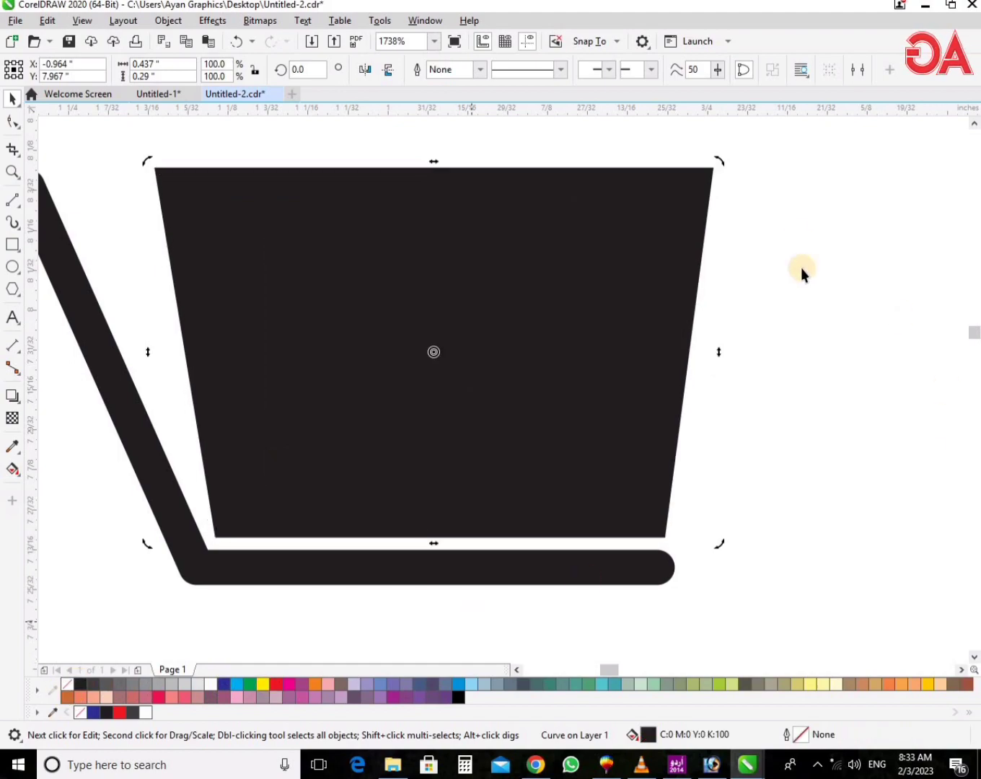
Color the ECSH letter group white and center it horizontally and vertically within the black basket.
left_click_drag(787, 163, 229, 627)
left_click(210, 685)
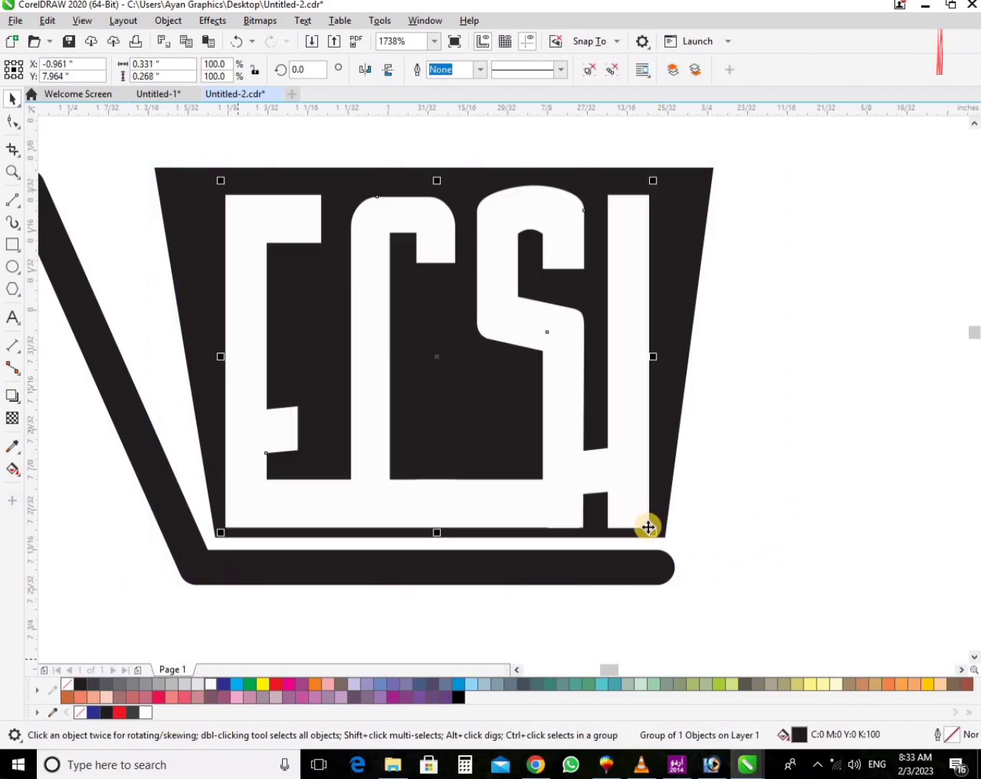
left_click(672, 363, "shift")
key("c")
key("e")
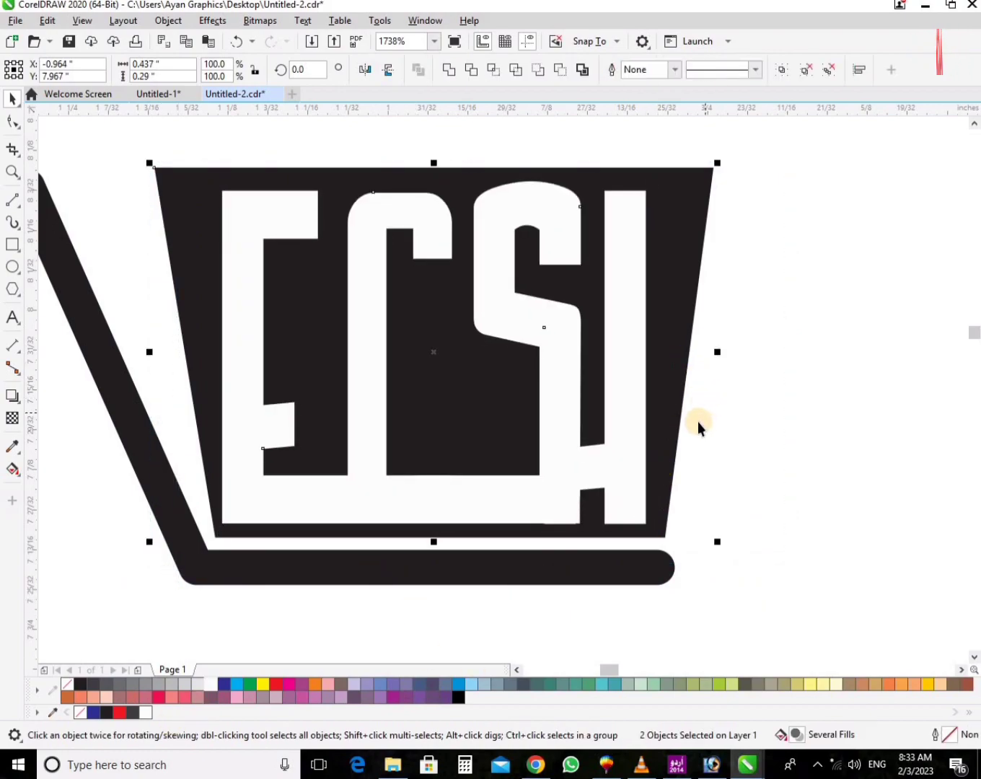
Draw a wheel circle about 0.056 inches wide below the base bar's left end, filled black without outline.
scroll(698, 423, "down", 3)
key("F2")
left_click_drag(446, 356, 832, 513)
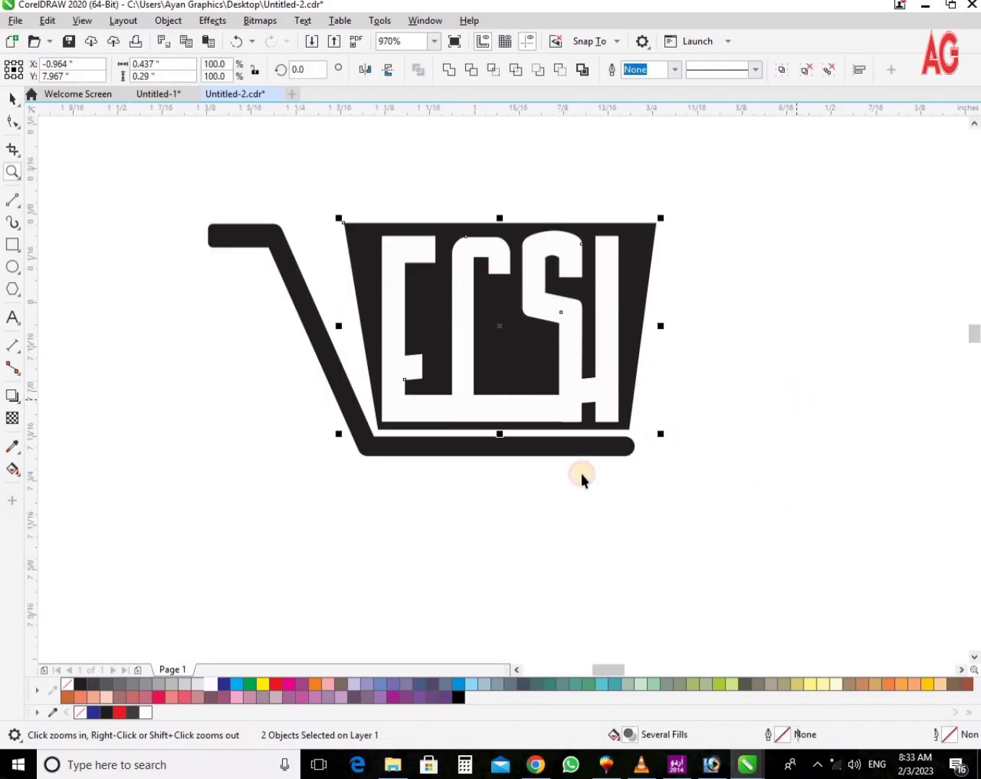
left_click(582, 474)
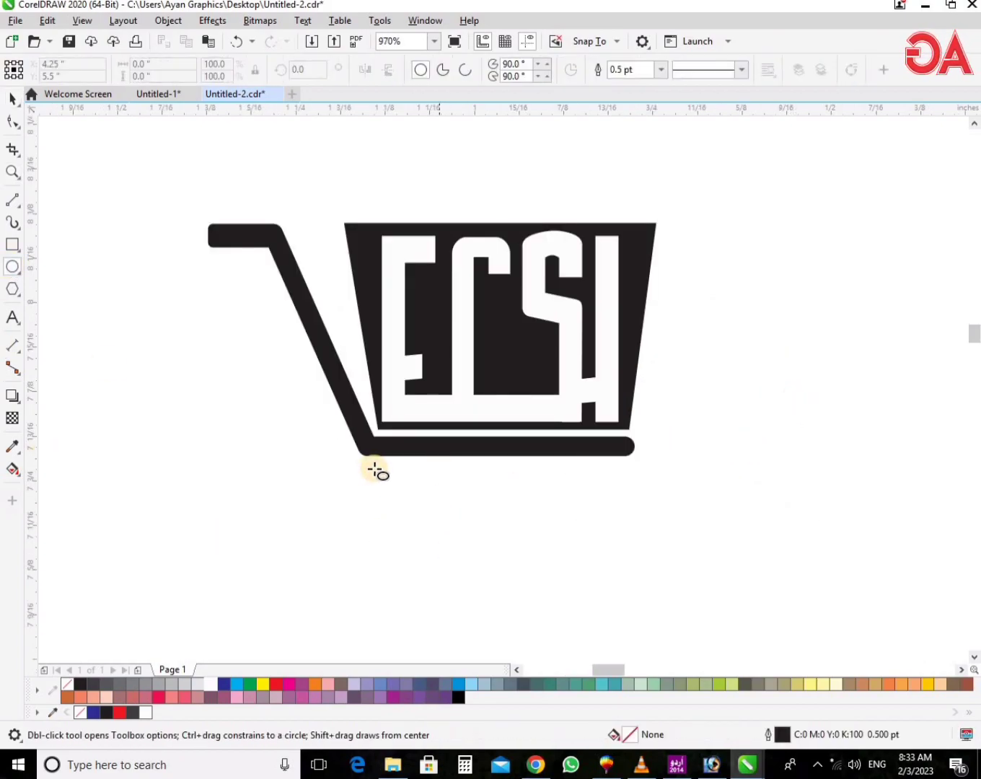
left_click_drag(375, 468, 412, 508)
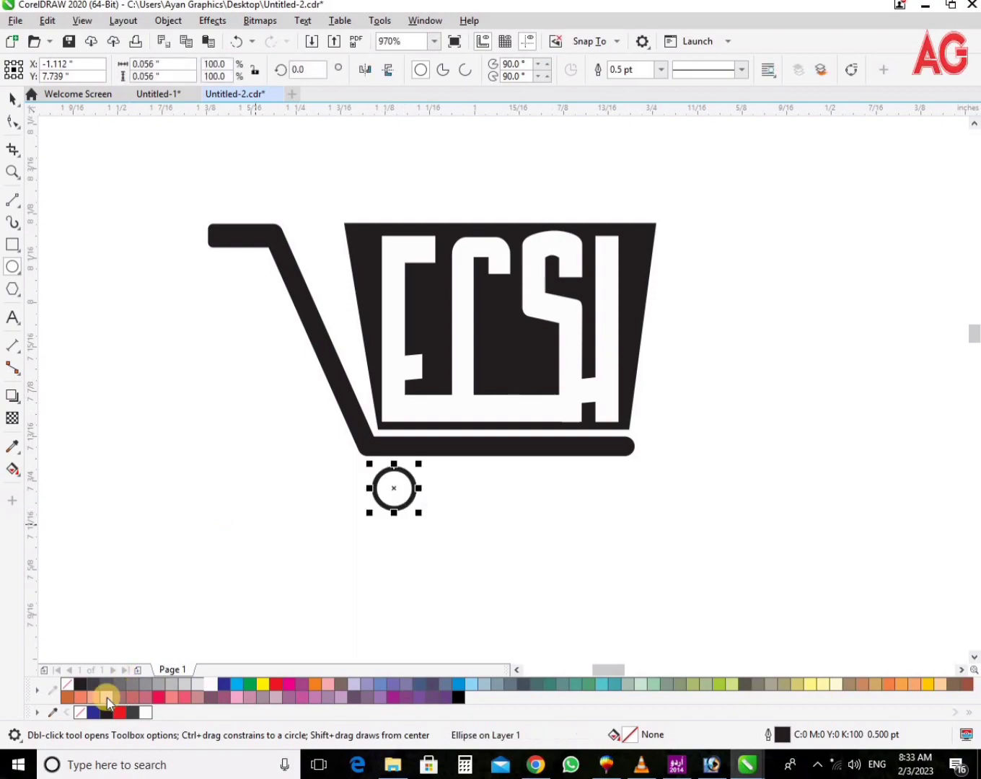
left_click(64, 685)
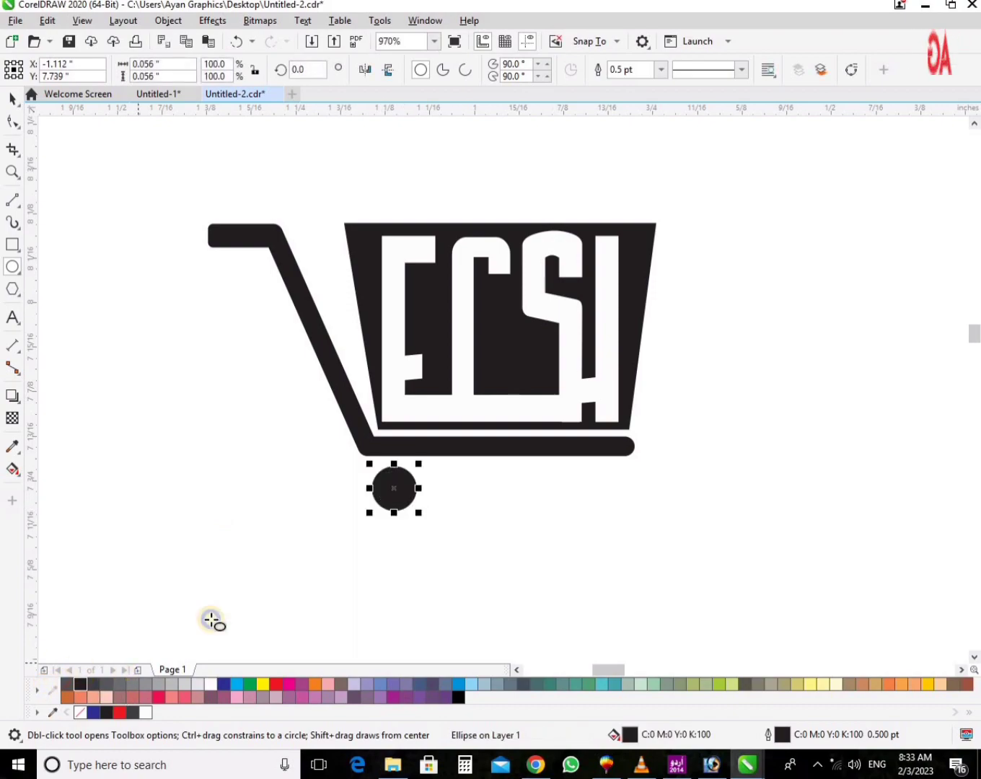
Enlarge the wheel to about 0.062 inches and place a copy level with it near the base bar's right end.
key("z")
left_click_drag(240, 379, 800, 637)
key("space")
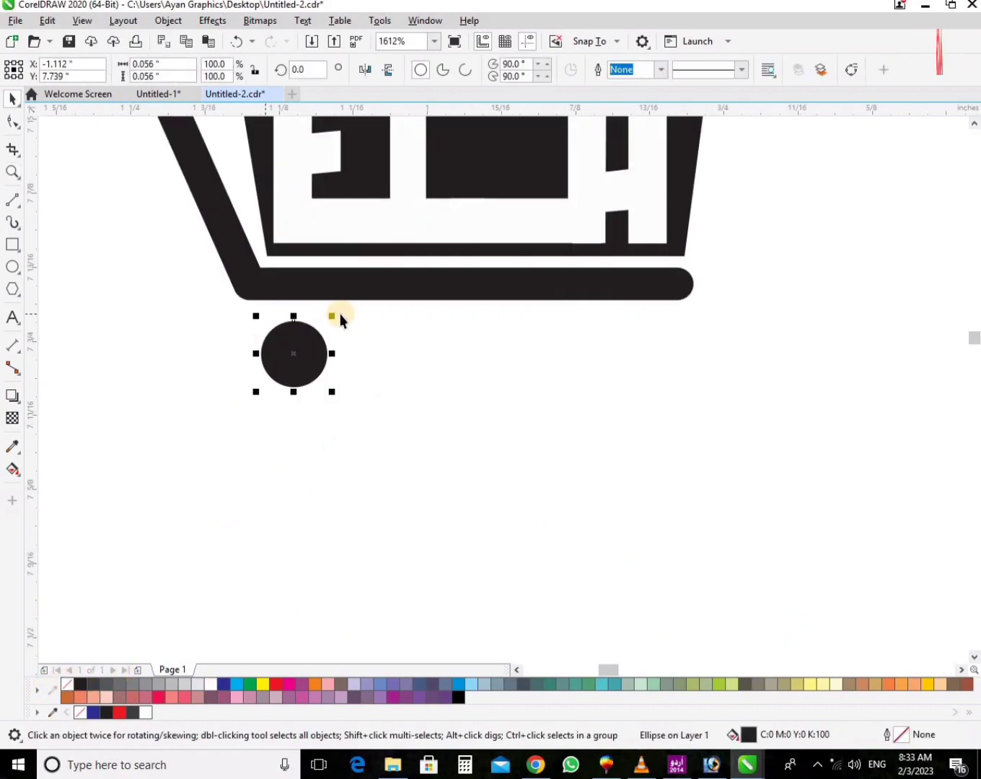
left_click_drag(337, 313, 345, 307)
left_click_drag(287, 363, 580, 378)
right_click(580, 377)
left_click_drag(281, 358, 612, 373)
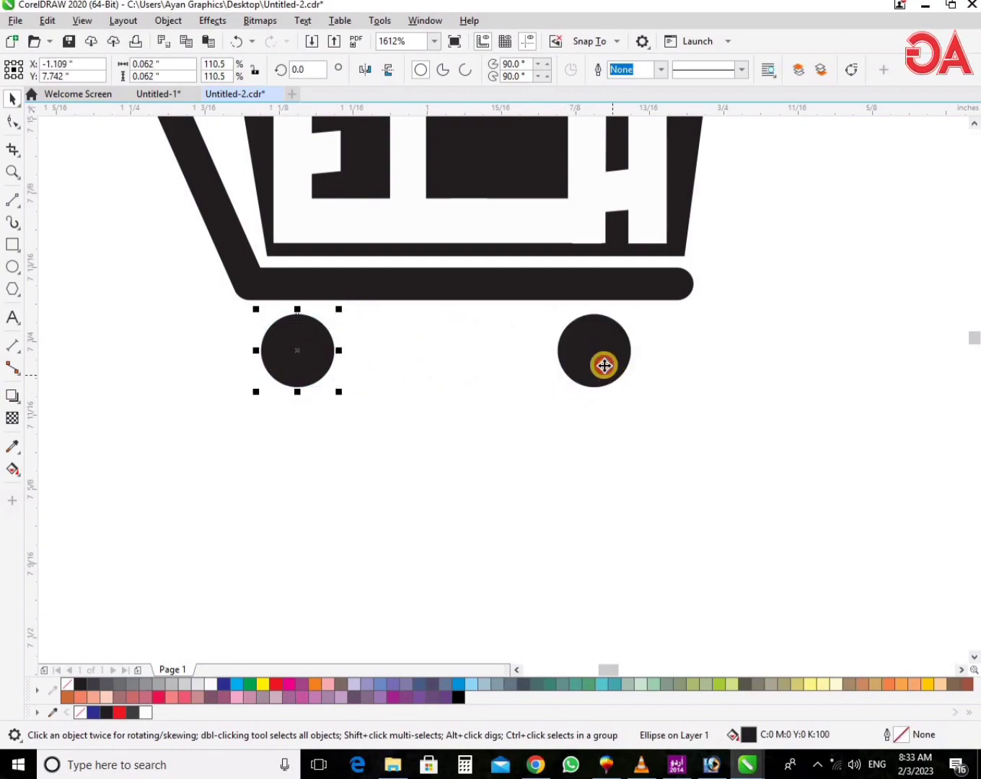
left_click(605, 364, "shift")
key("Escape")
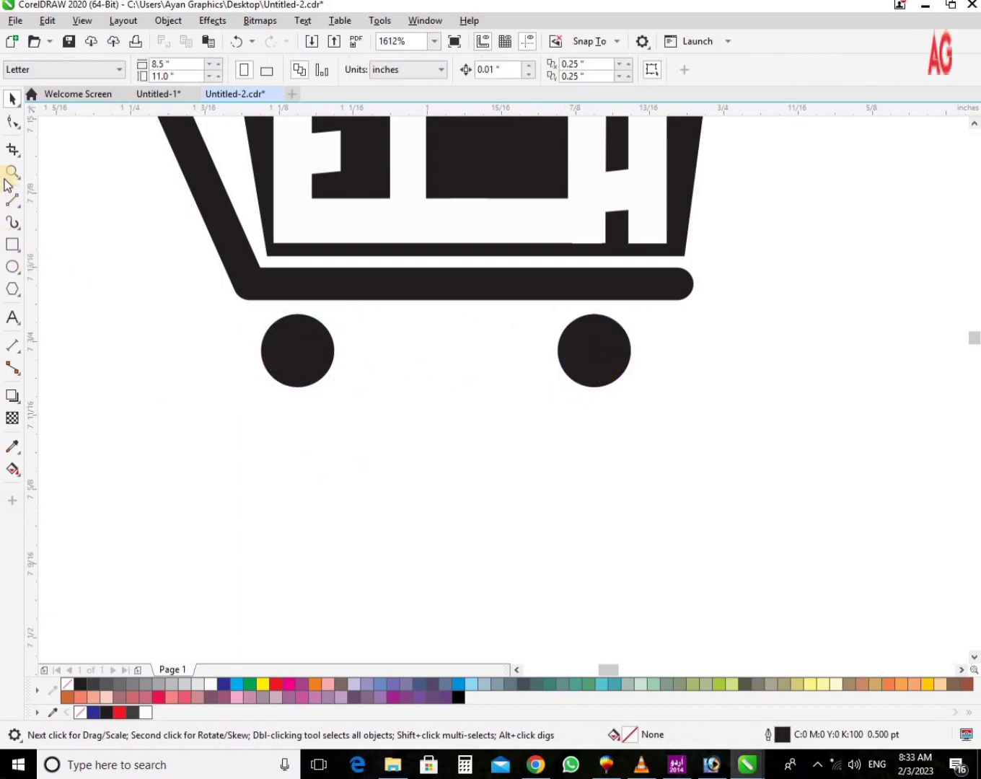
Draw a thin axle rectangle about 0.178 by 0.01 inches between the wheels and fully round its corners to 0.005 inches.
left_click(15, 248)
left_click_drag(322, 346, 533, 358)
key("z")
left_click_drag(216, 322, 680, 431)
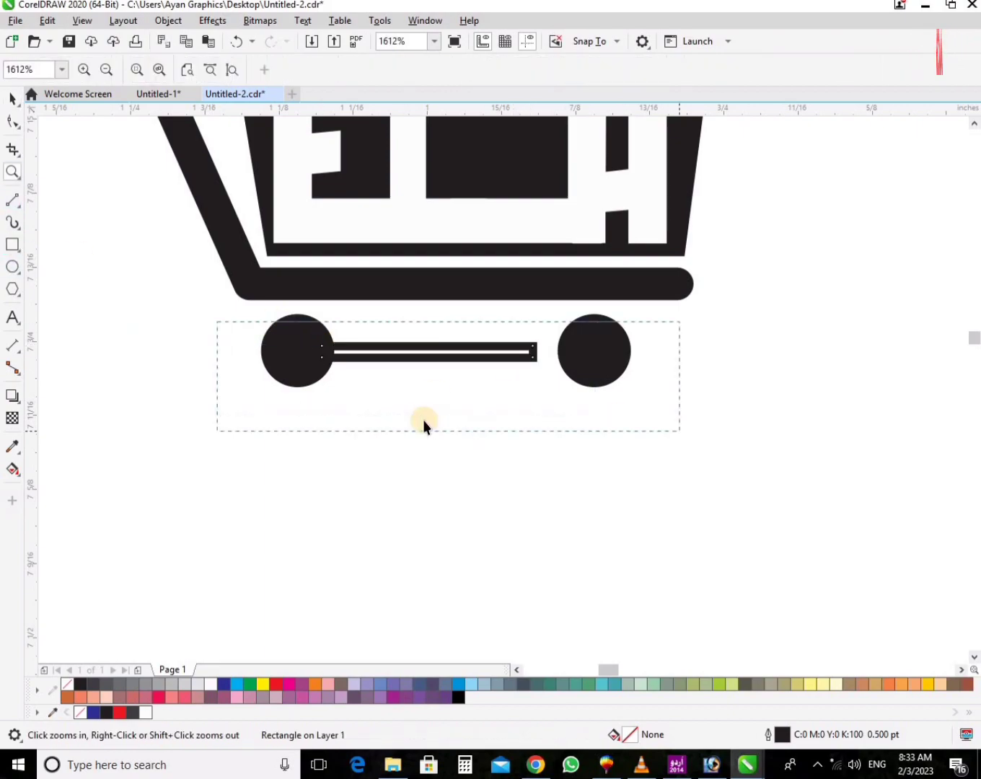
key("space")
left_click(12, 124)
left_click(246, 331)
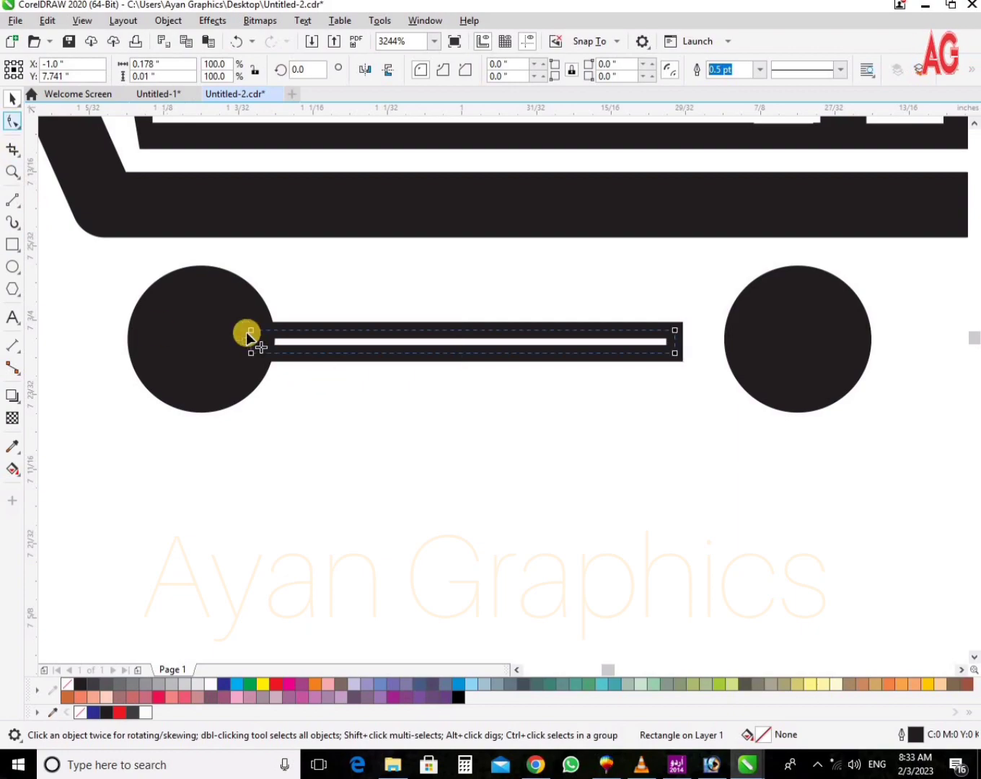
left_click_drag(266, 345, 266, 344)
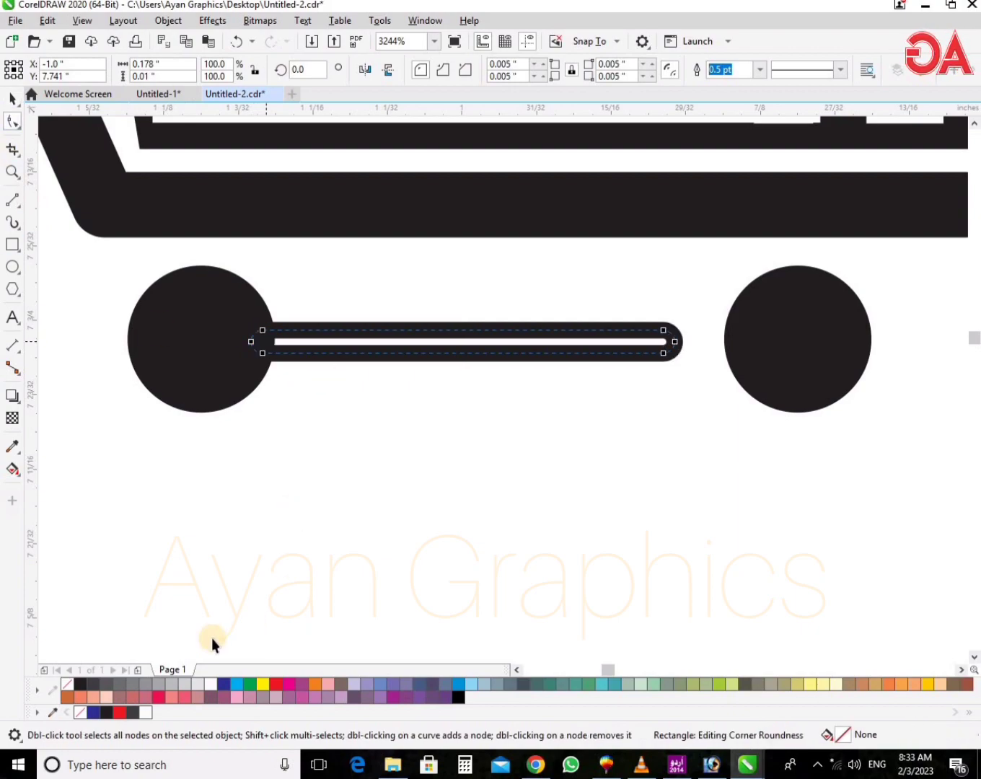
Fill the axle bar black without outline, shift it into the gap between the wheels and widen it to about 0.182 inches.
key("space")
left_click(79, 683)
right_click(66, 682)
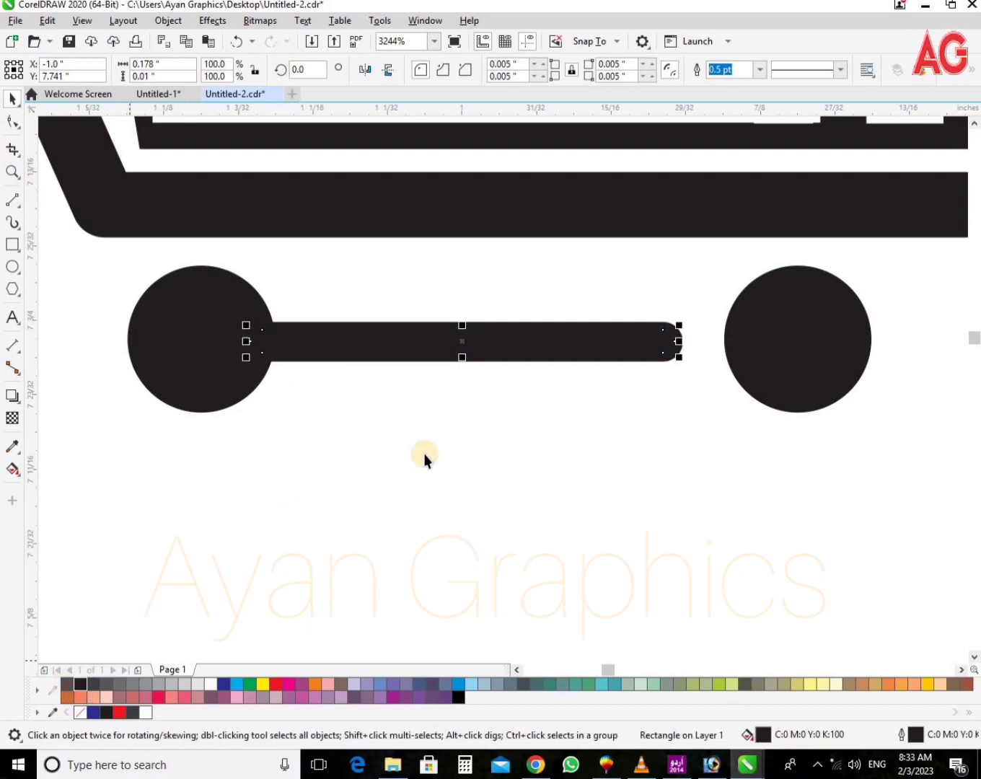
left_click_drag(429, 346, 461, 346)
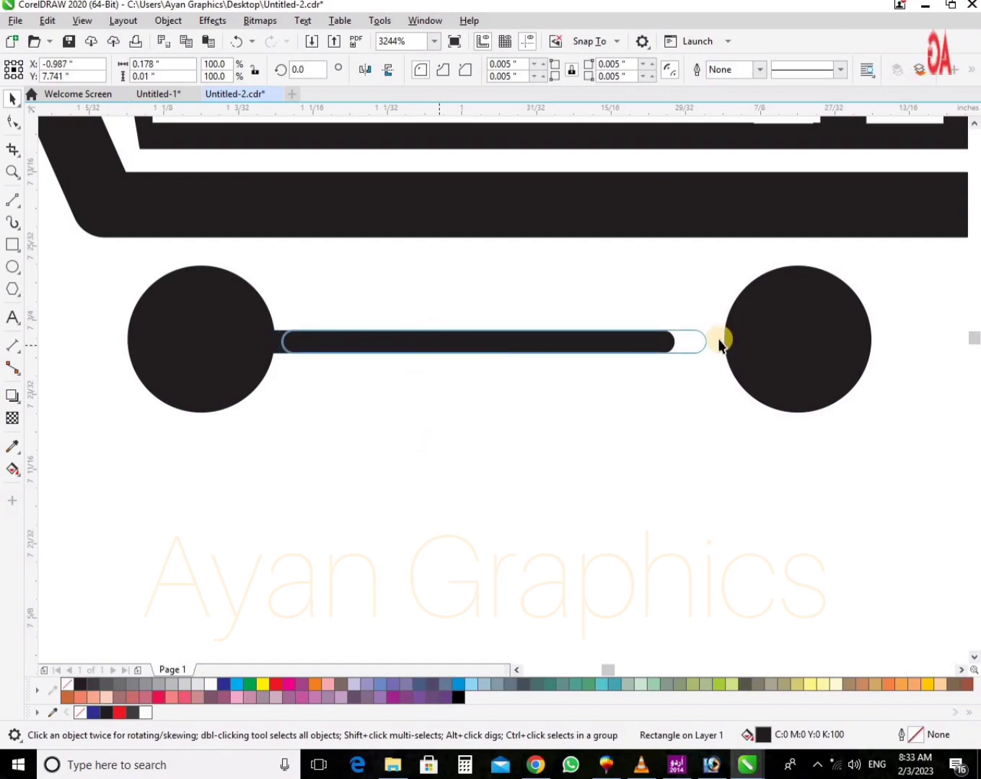
left_click_drag(710, 337, 765, 368)
Group the two wheels, center the axle bar on them both ways, and group the bar with the wheels.
left_click(764, 368)
left_click(243, 330, "shift")
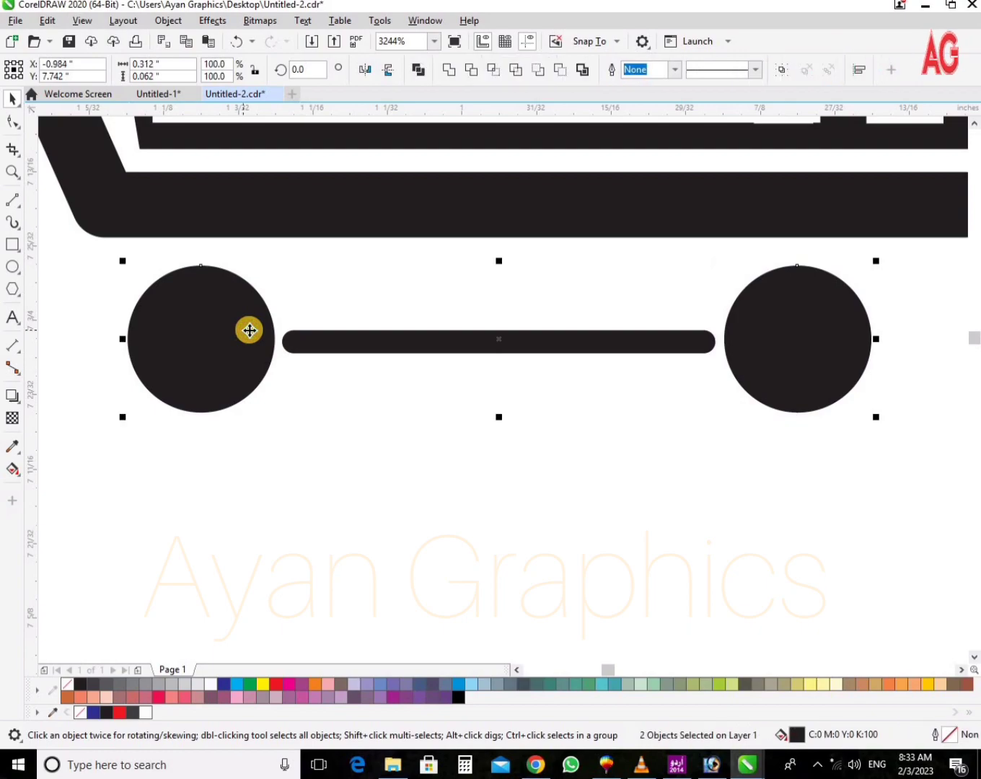
key("ctrl+g")
left_click(746, 361)
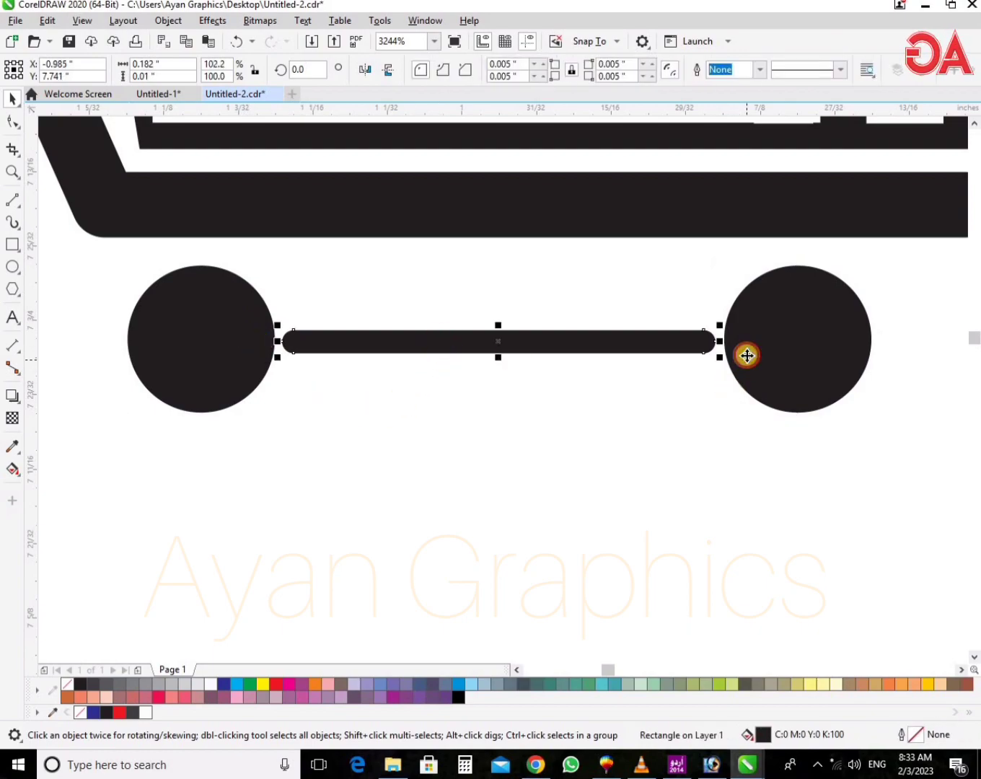
left_click(746, 357, "shift")
key("c")
key("e")
key("ctrl+g")
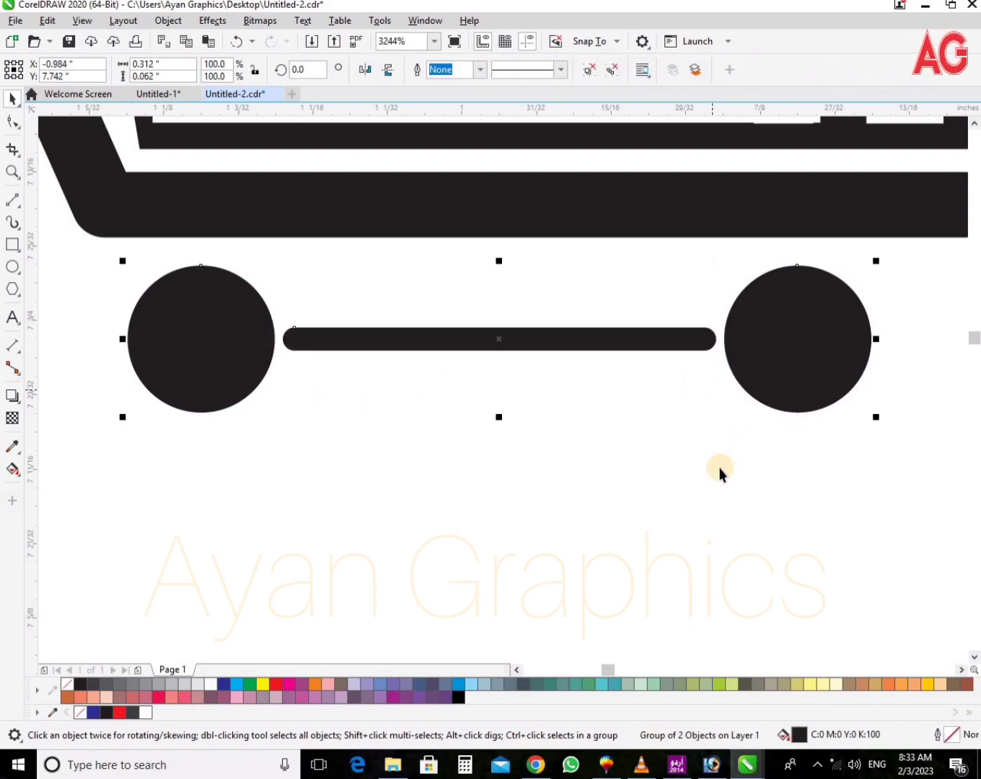
Move the wheel-and-axle group slightly up and to the right, closer to the base bar.
key("F4")
key("F2")
left_click_drag(284, 438, 974, 621)
key("space")
left_click(672, 466)
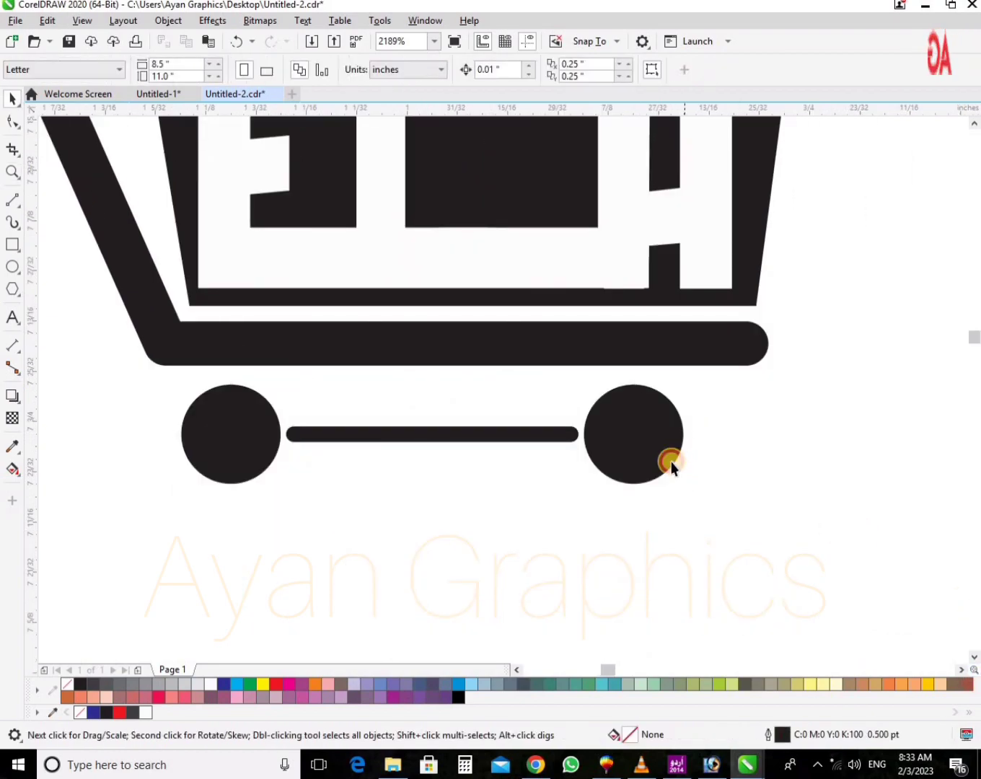
left_click_drag(652, 459, 657, 448)
Shift the handle's nodes right toward the basket so the slanted arm runs closely along the basket's left side.
scroll(657, 447, "down", 2)
scroll(657, 447, "down", 1)
key("F2")
left_click_drag(432, 246, 844, 510)
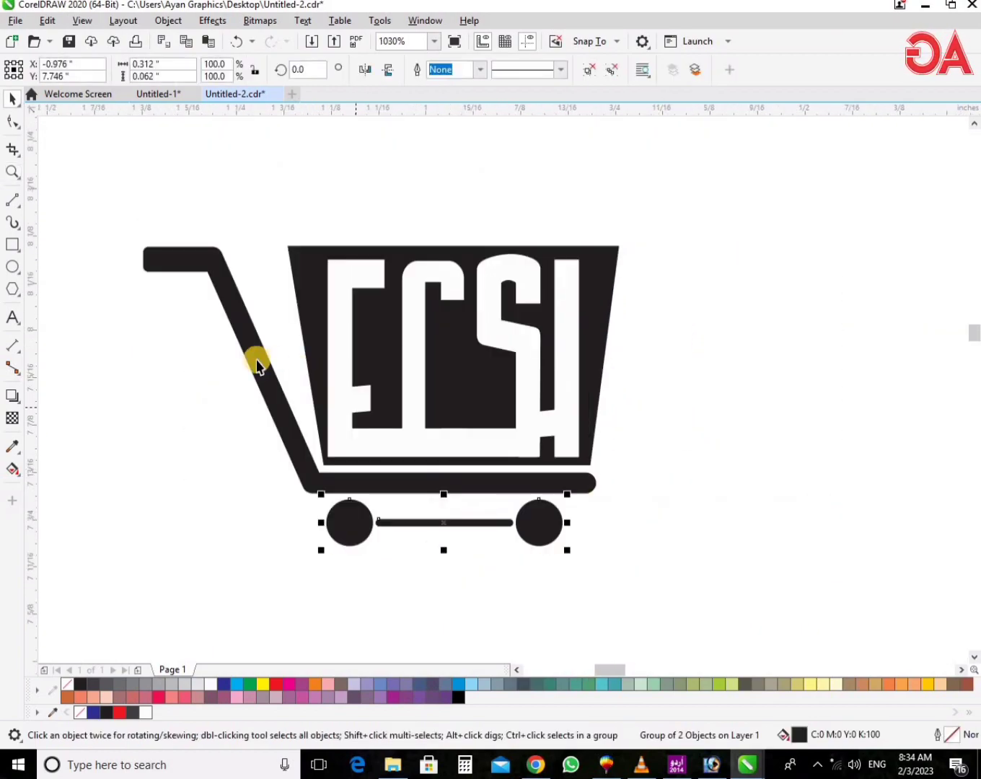
key("F10")
left_click(260, 309)
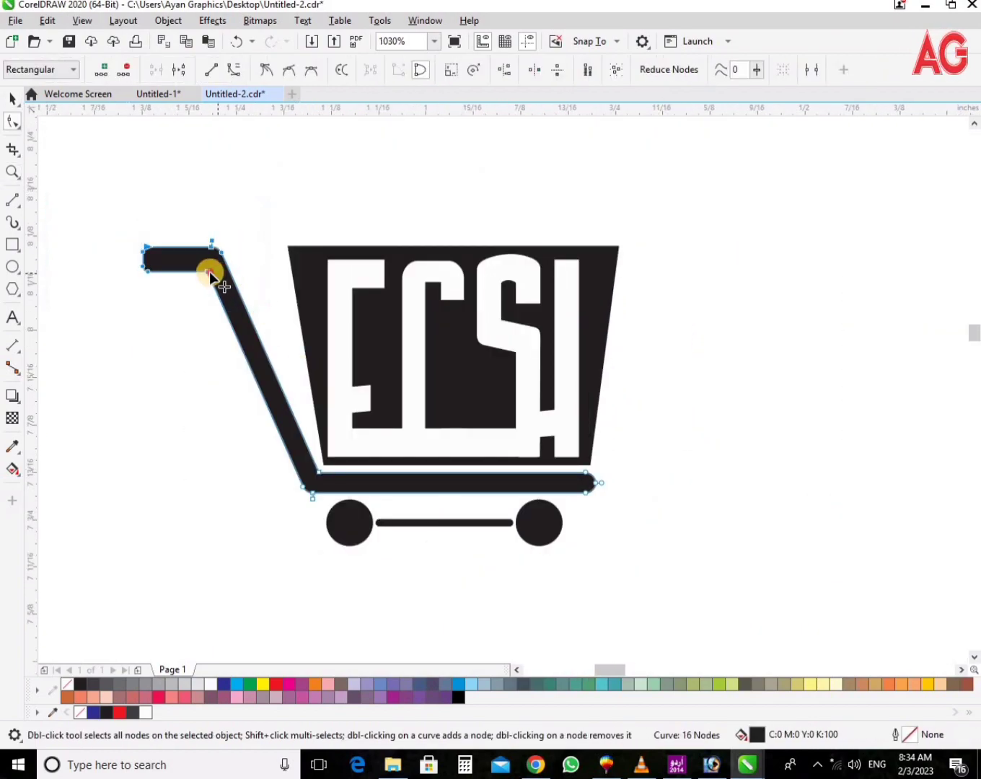
left_click_drag(209, 271, 268, 271)
Fine-tune the handle nodes' horizontal position so the gap between the slanted arm and the basket is even.
left_click_drag(633, 448, 821, 542)
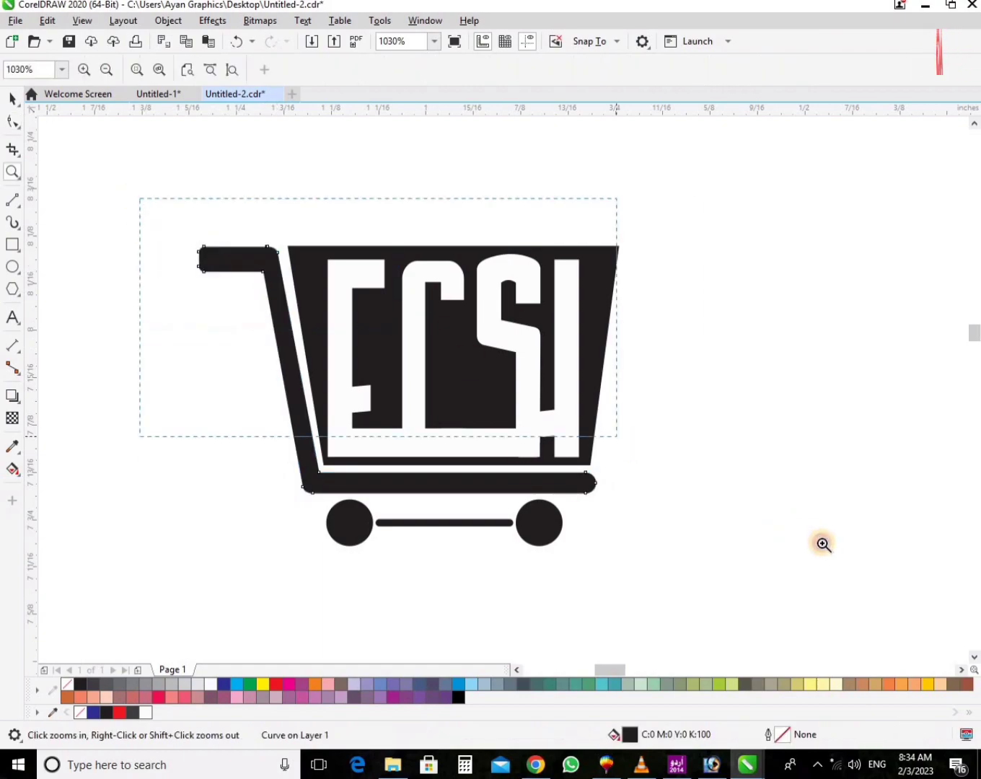
key("space")
left_click(59, 199)
key("F10")
left_click(245, 284)
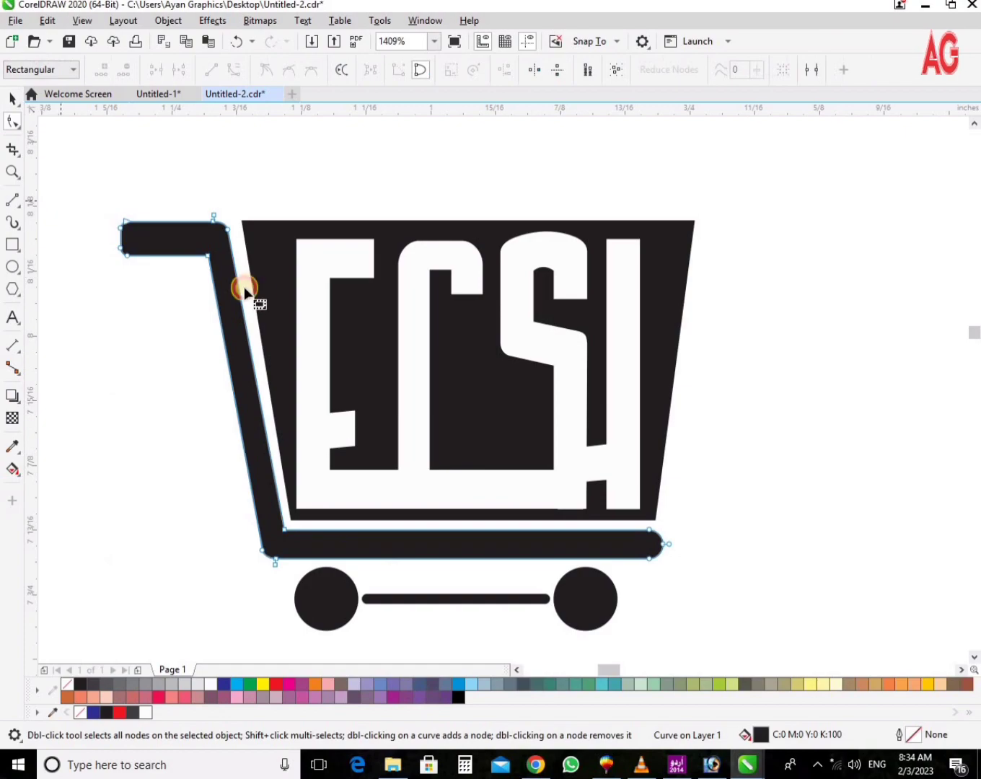
left_click_drag(55, 190, 216, 258)
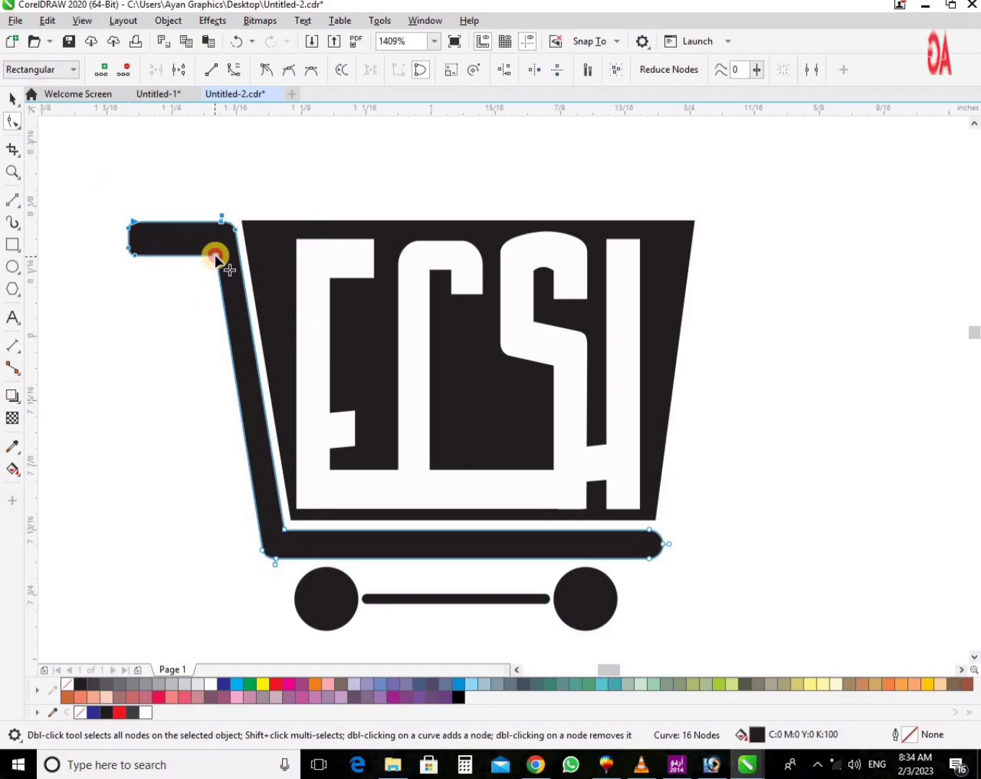
left_click_drag(214, 256, 211, 256)
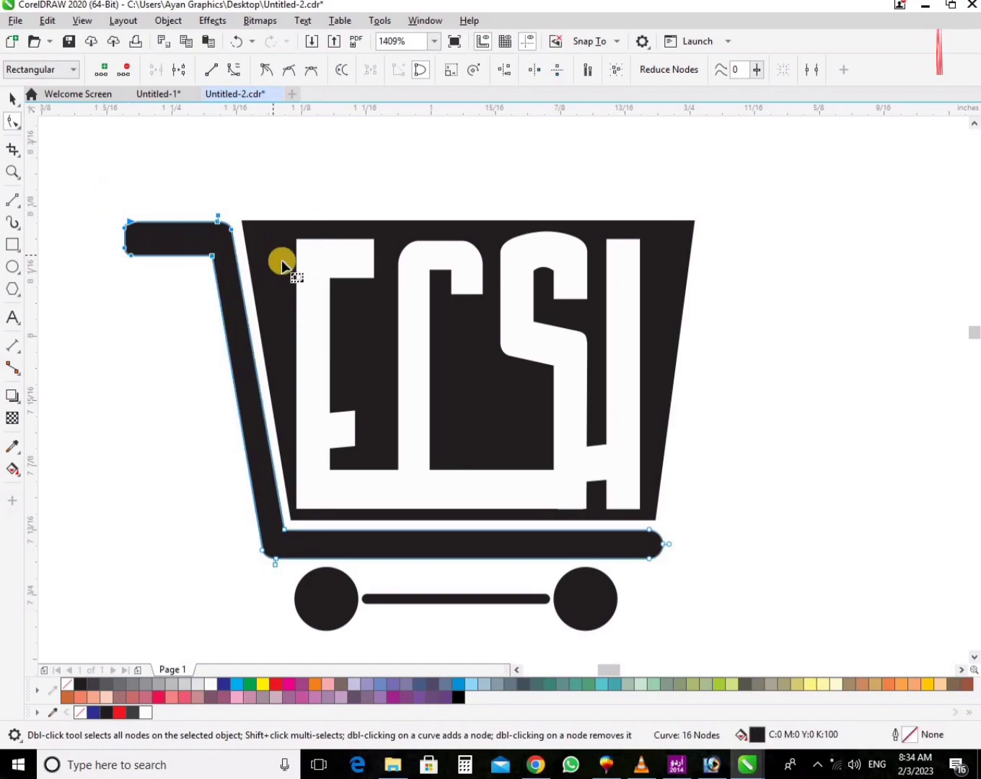
key("space")
left_click(349, 181)
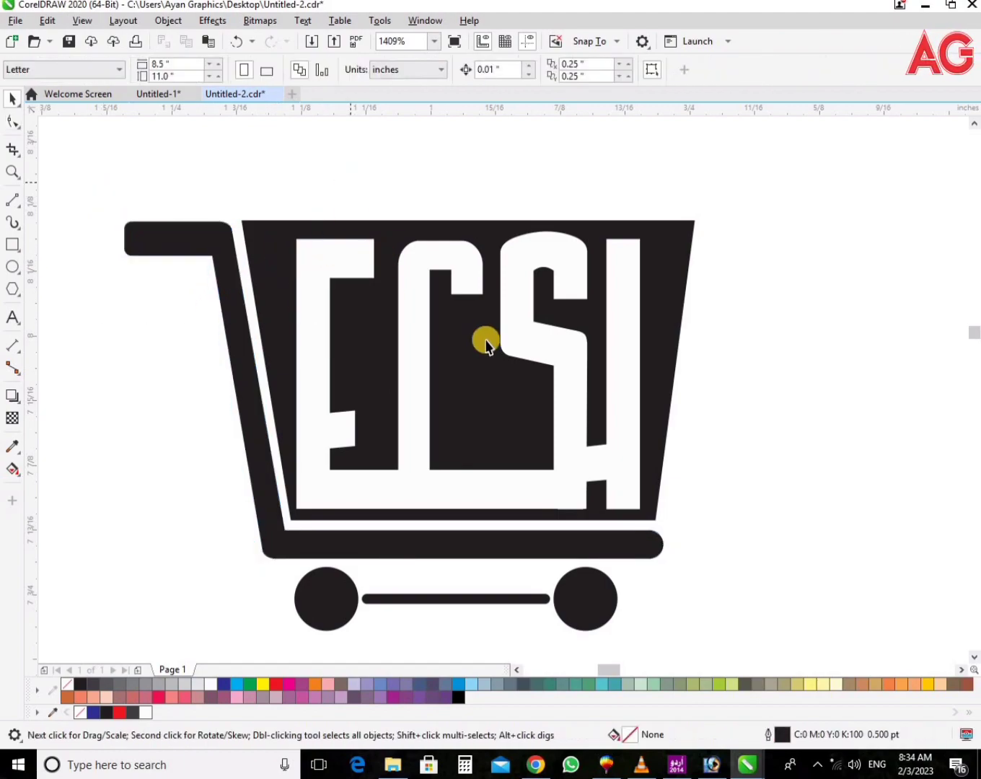
Try to align the basket's top edge with the top of the cart frame's handle.
left_click(663, 261)
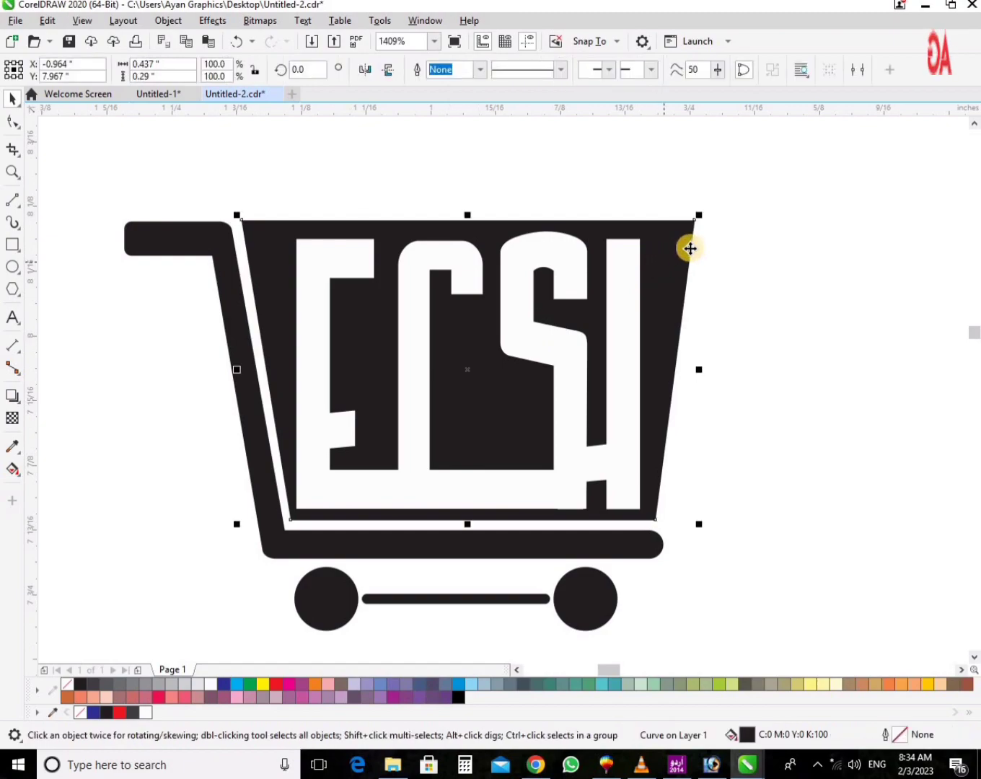
left_click(219, 237, "shift")
key("ctrl+l")
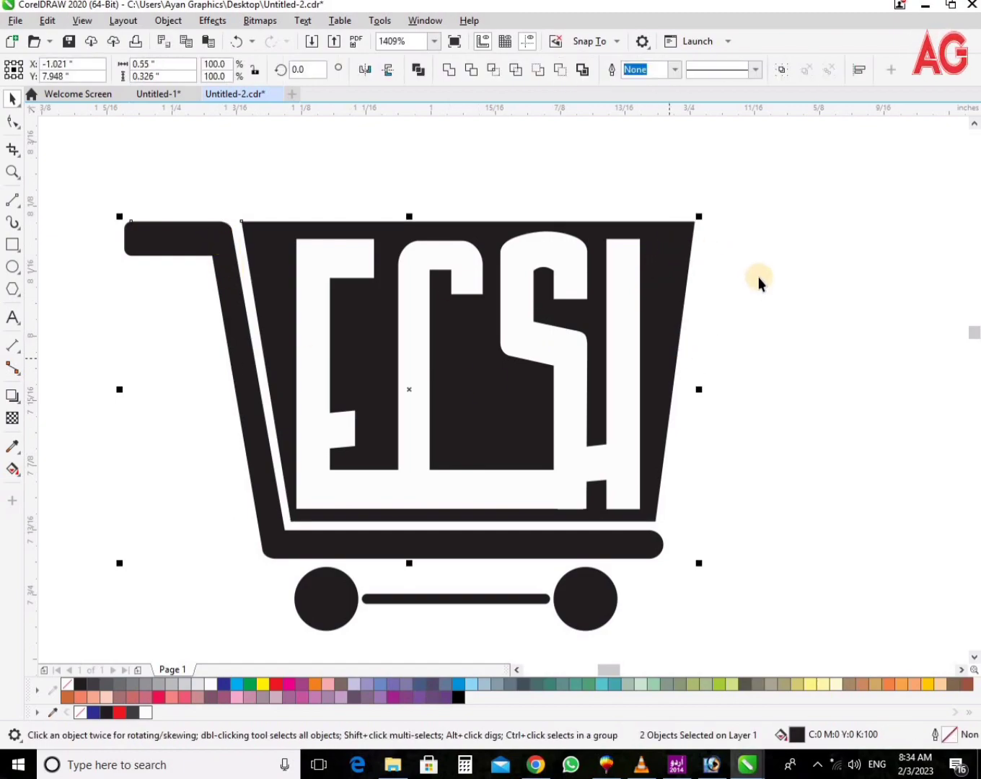
key("ctrl+z")
Lower the basket's top edge to make it about 0.286 inches high and re-center the ECSH letters inside it.
left_click(611, 289)
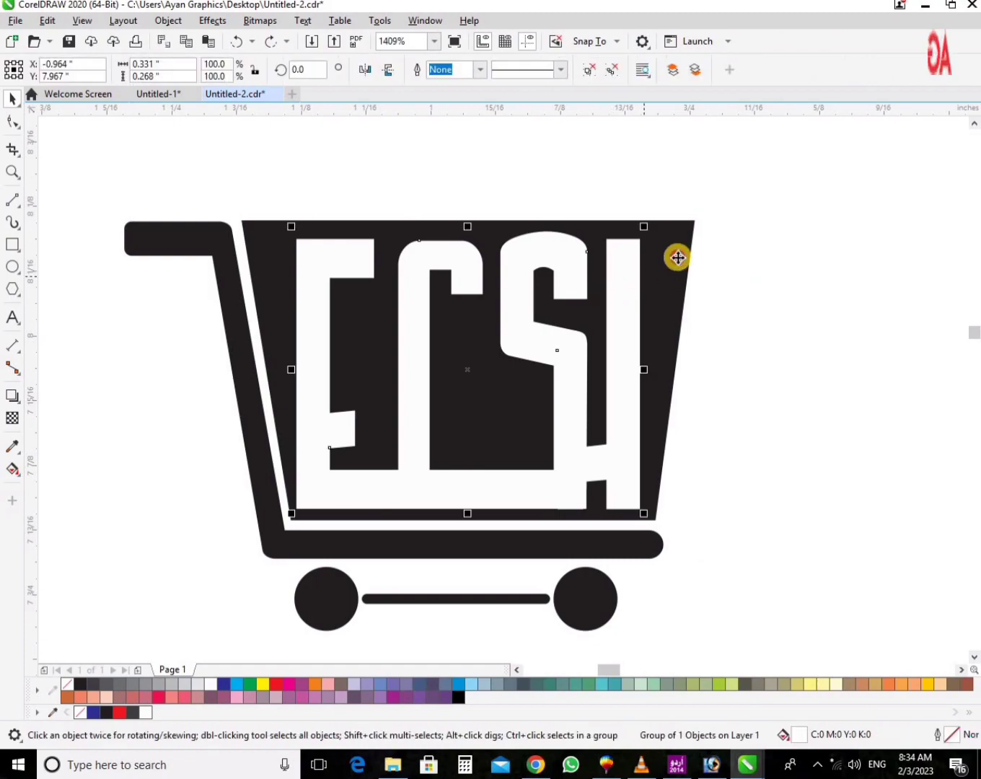
left_click(677, 256)
key("F10")
left_click_drag(191, 194, 694, 227)
key("space")
key("Escape")
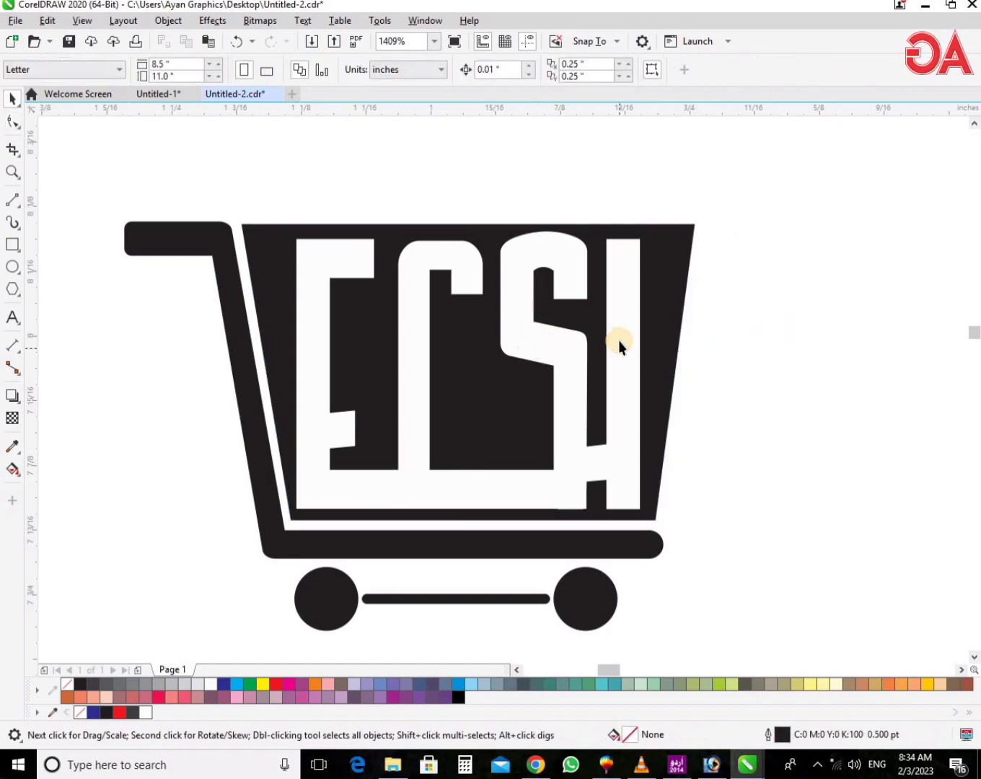
left_click(663, 319)
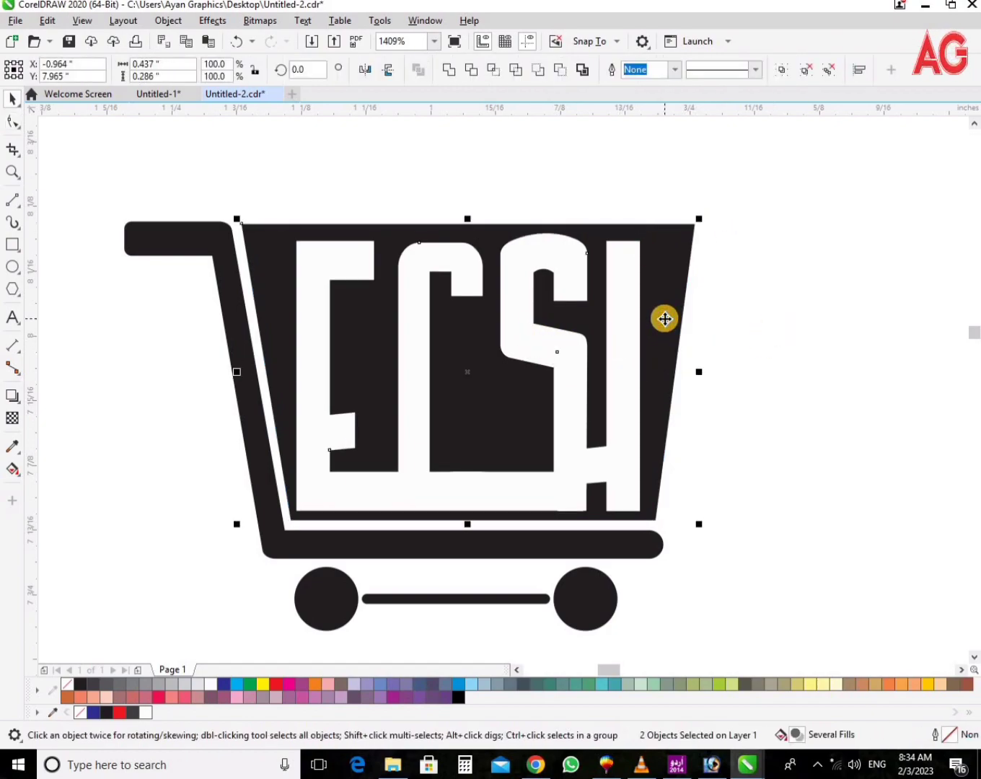
Group the basket with its ECSH letters and align the group's top edge with the top of the cart handle.
key("ctrl+g")
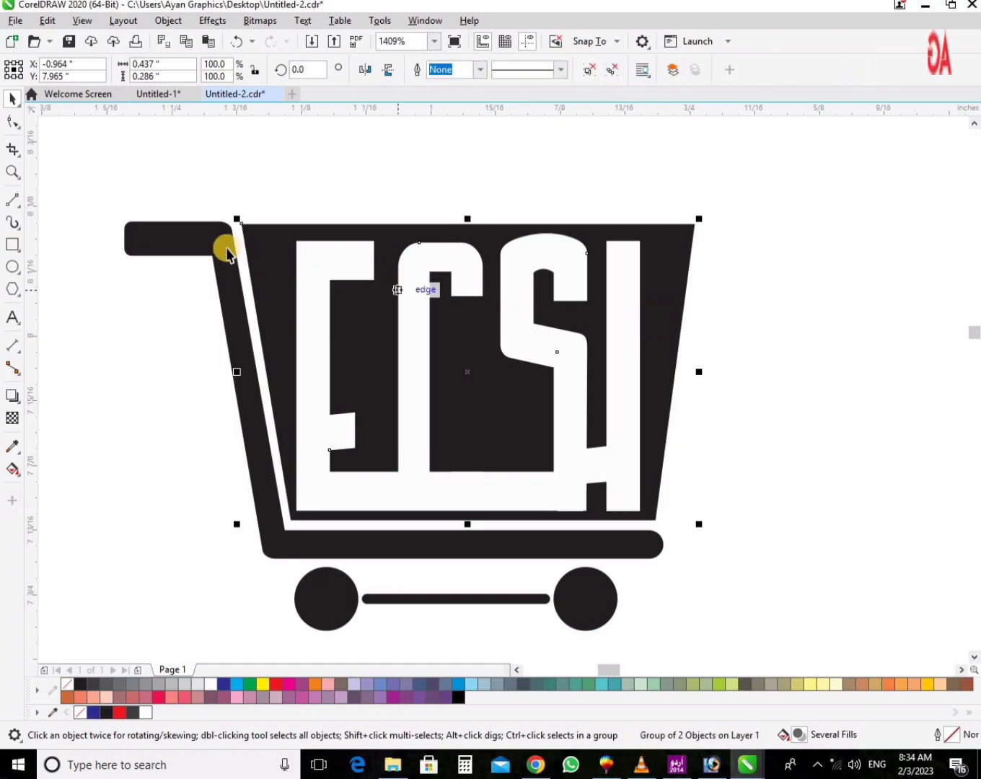
left_click(222, 245, "shift")
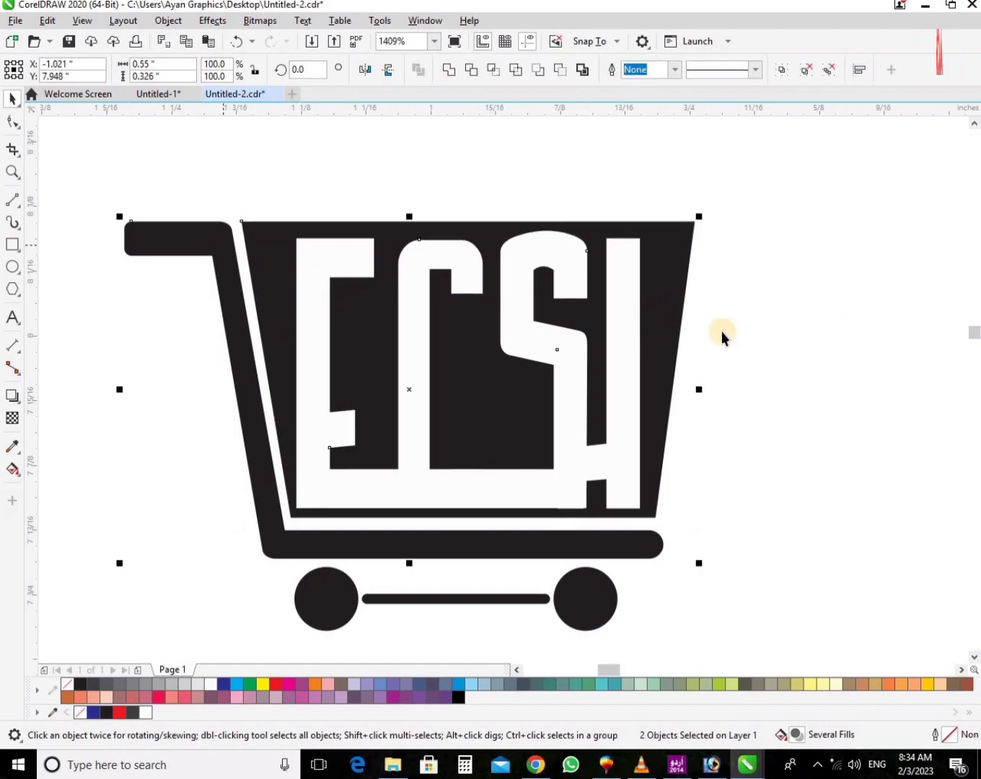
Ungroup the basket from the letters and move its two bottom nodes down to make the basket about 0.293 inches high.
key("z")
left_click_drag(171, 203, 927, 603)
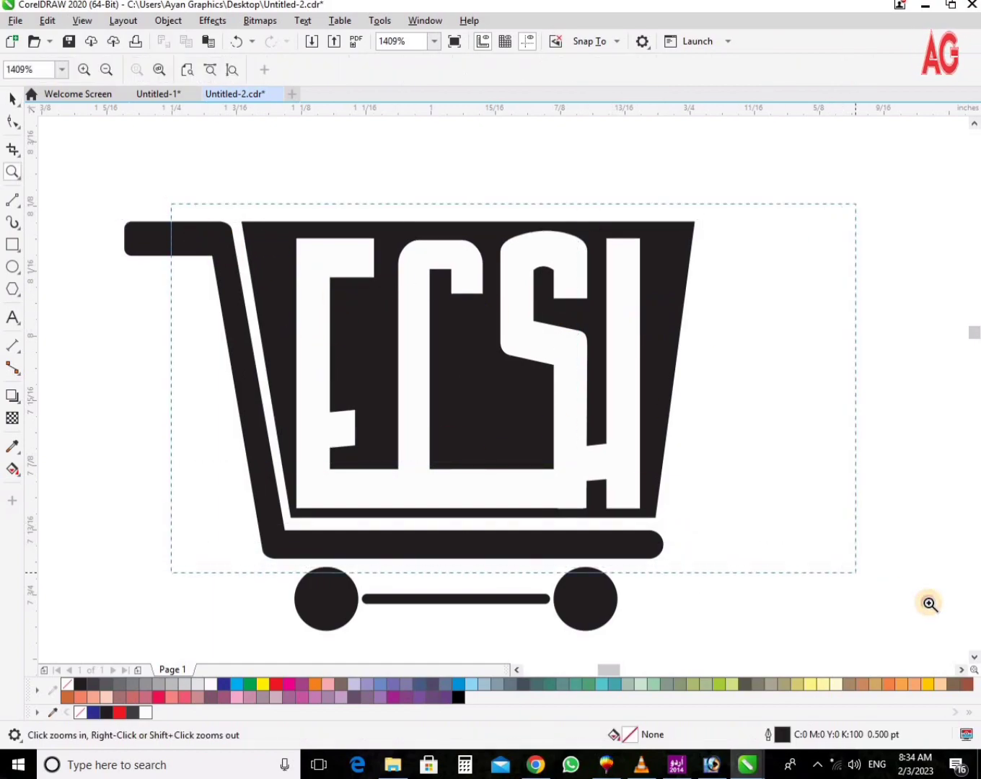
key("space")
left_click(624, 527)
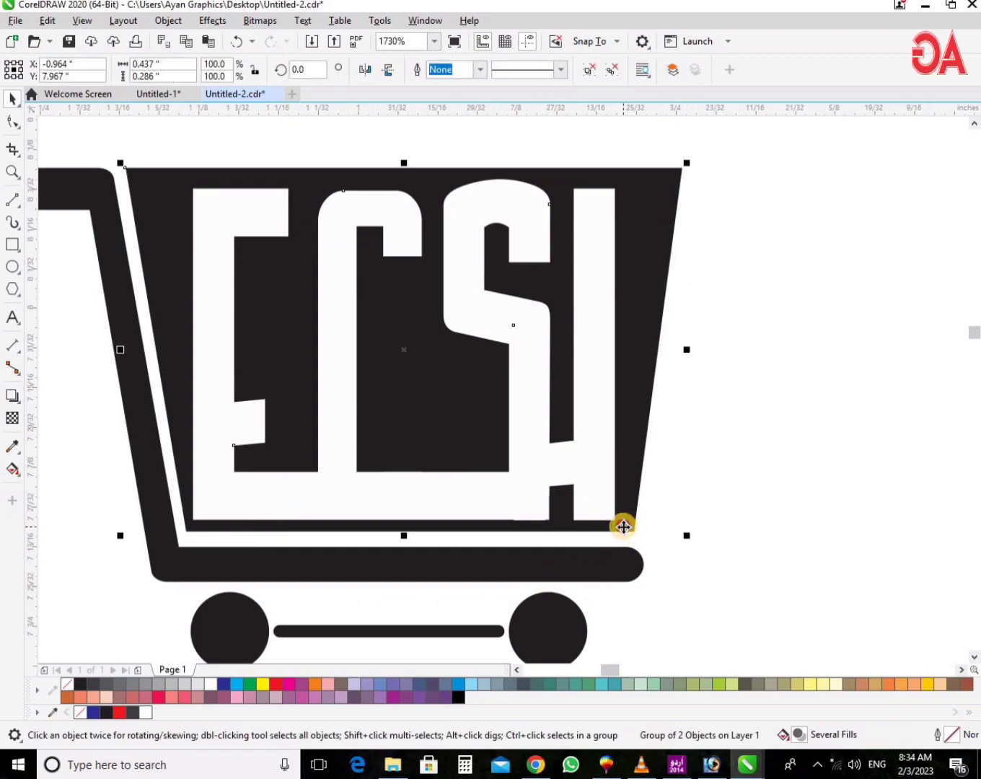
left_click(467, 445)
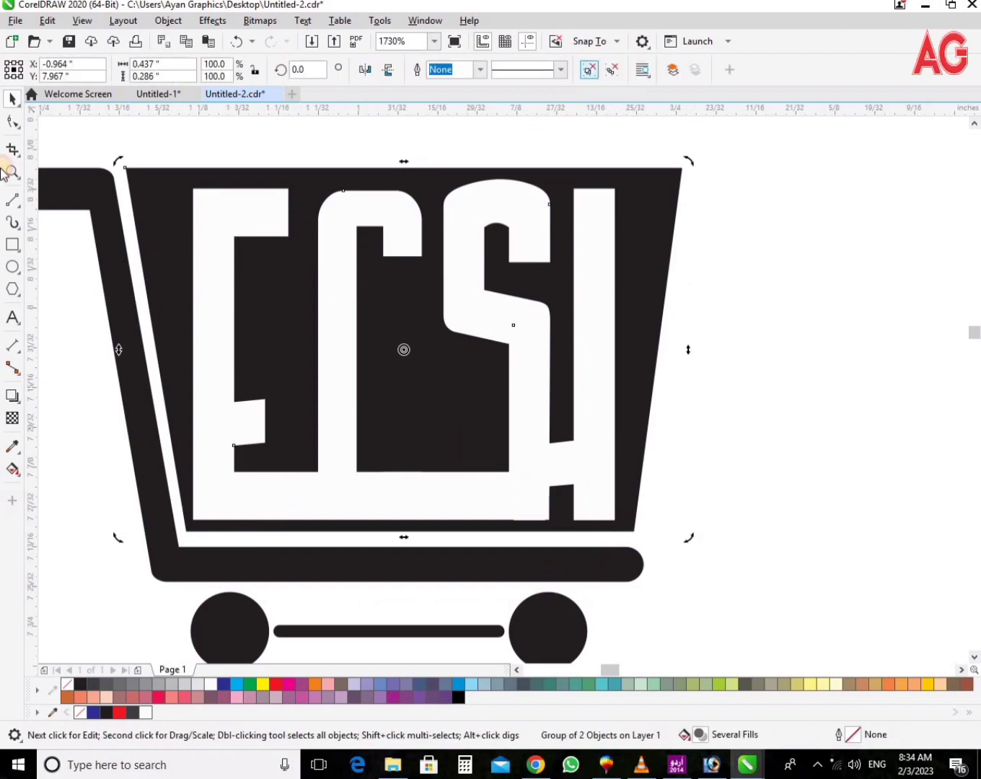
key("ctrl+u")
left_click(12, 124)
left_click(648, 513)
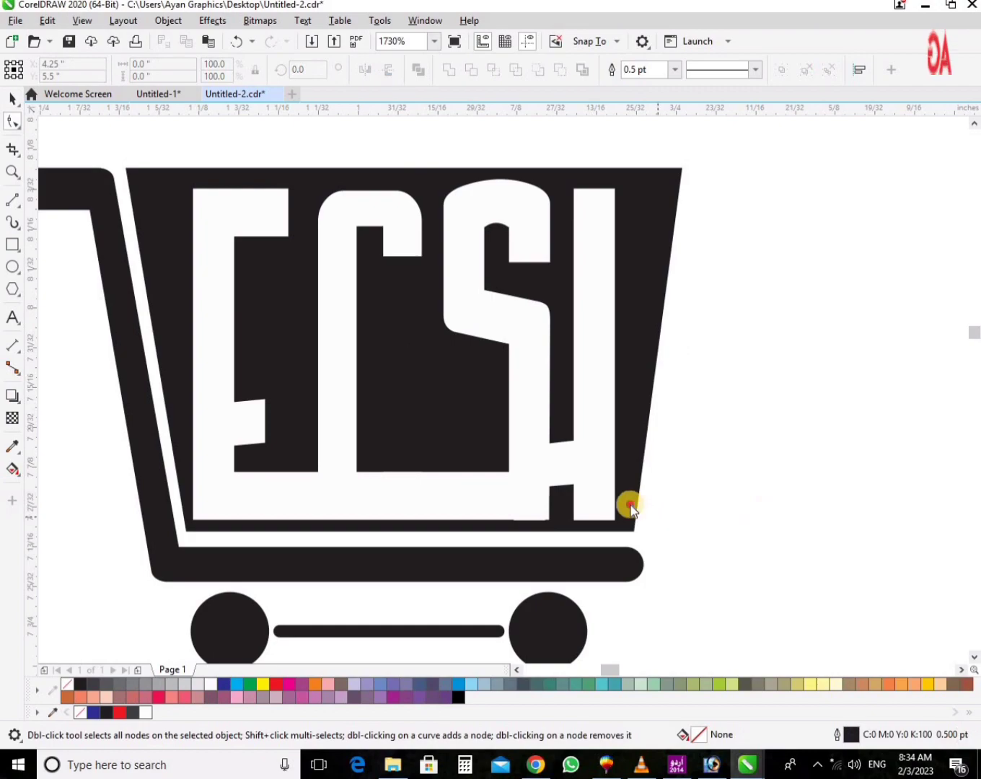
left_click(631, 508)
left_click_drag(136, 554, 184, 530)
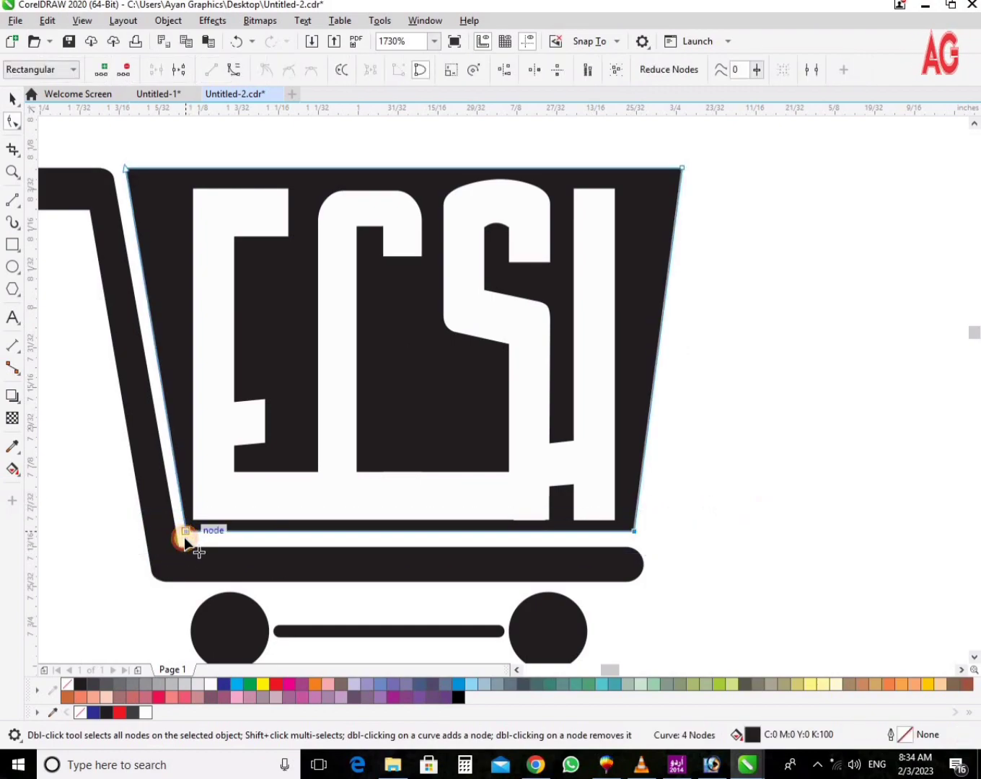
left_click_drag(183, 538, 185, 545)
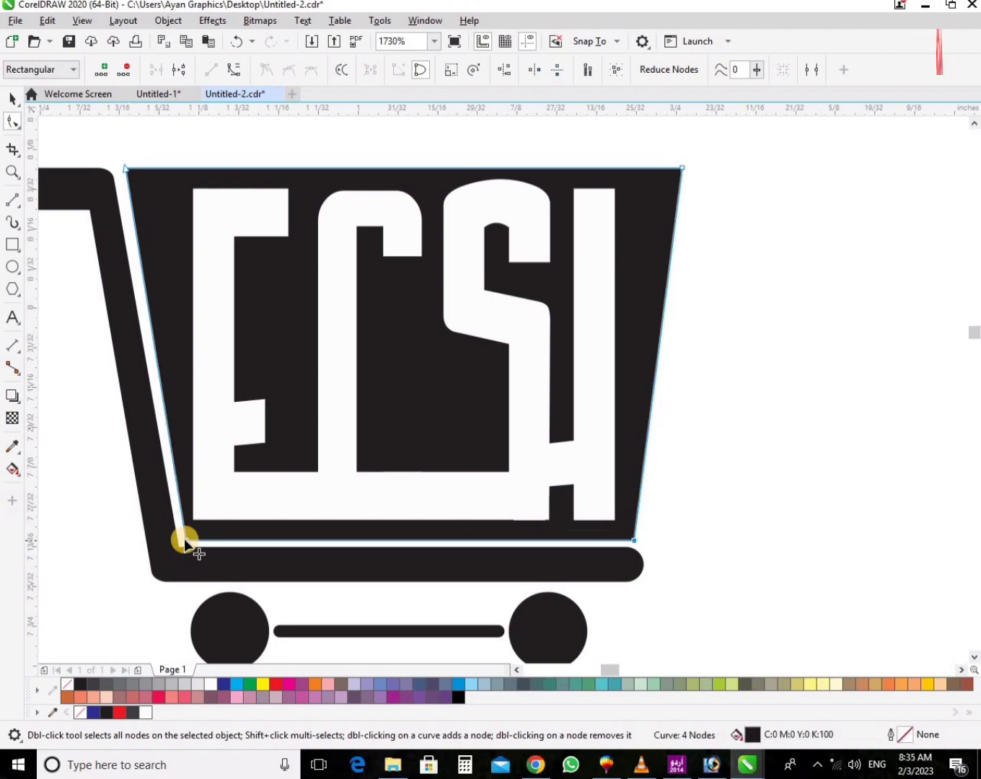
key("space")
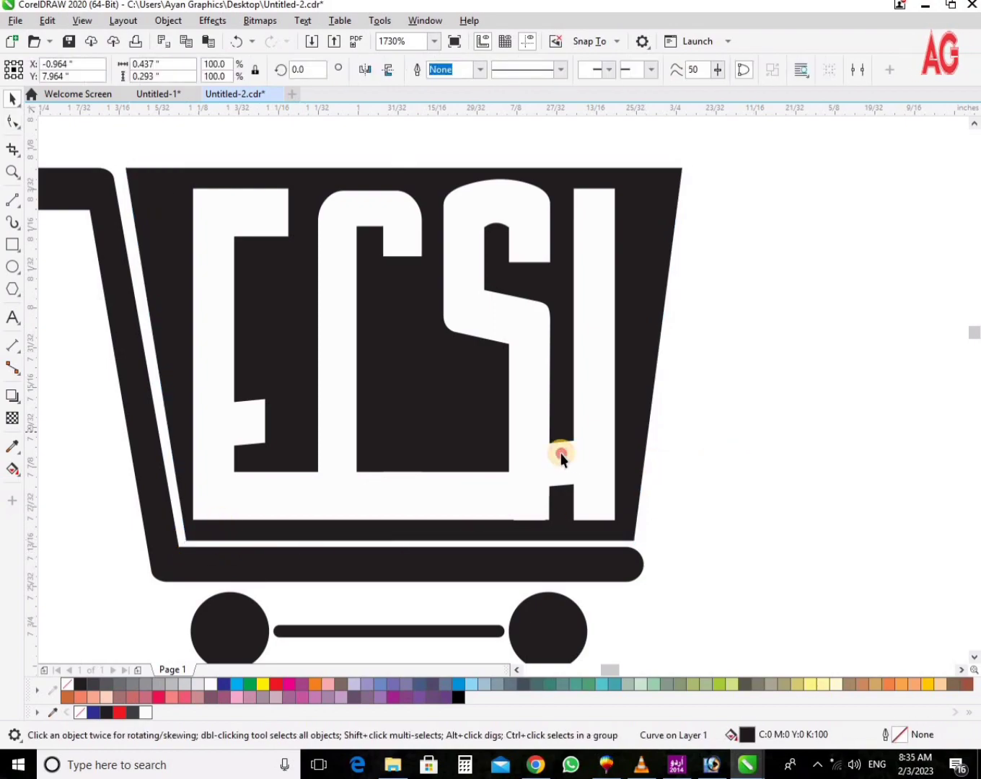
Center the ECSH letters inside the taller basket and group the letters with the basket.
left_click(560, 455)
left_click(631, 437, "shift")
key("c")
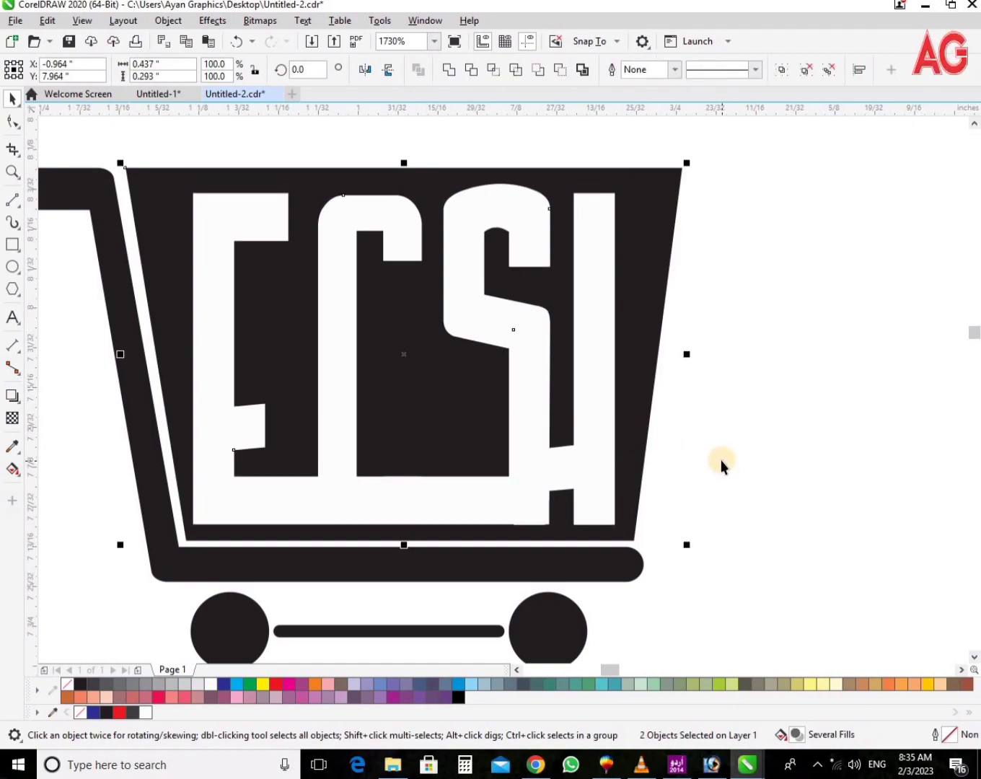
key("ctrl+g")
left_click(719, 437)
Examine the nodes at the handle's inner corner and review the overall shape of the cart.
scroll(719, 436, "down", 2)
key("z")
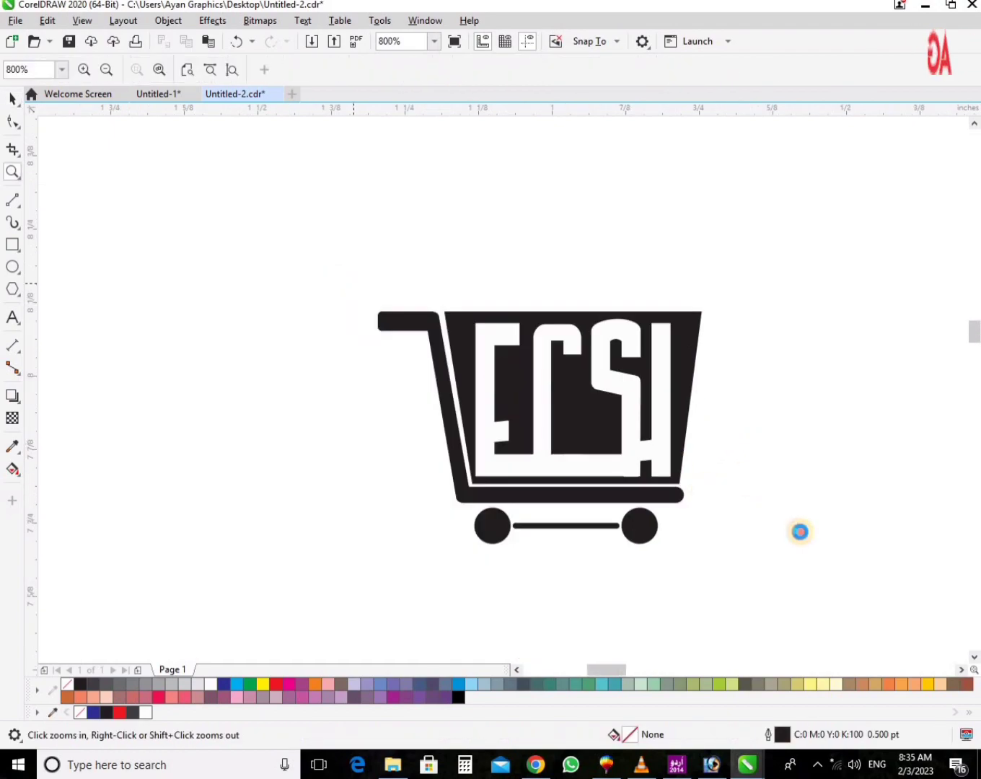
scroll(653, 430, "up", 2)
key("space")
left_click(162, 229)
left_click(171, 216, "ctrl")
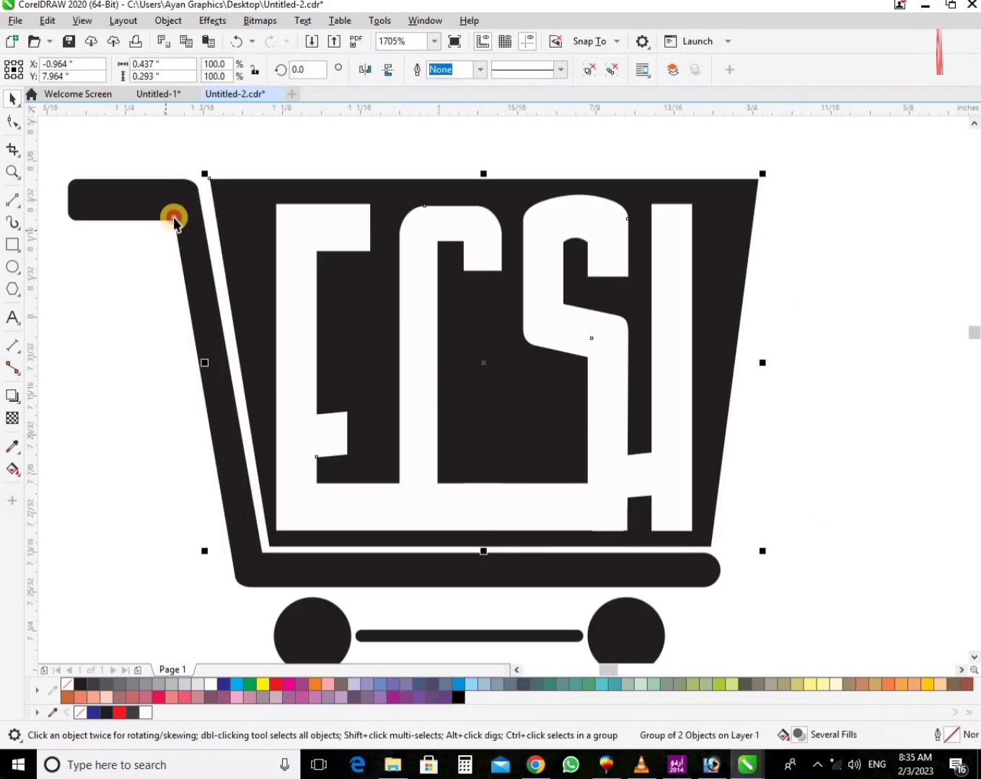
key("F10")
left_click_drag(234, 294, 174, 221)
left_click(803, 372)
key("space")
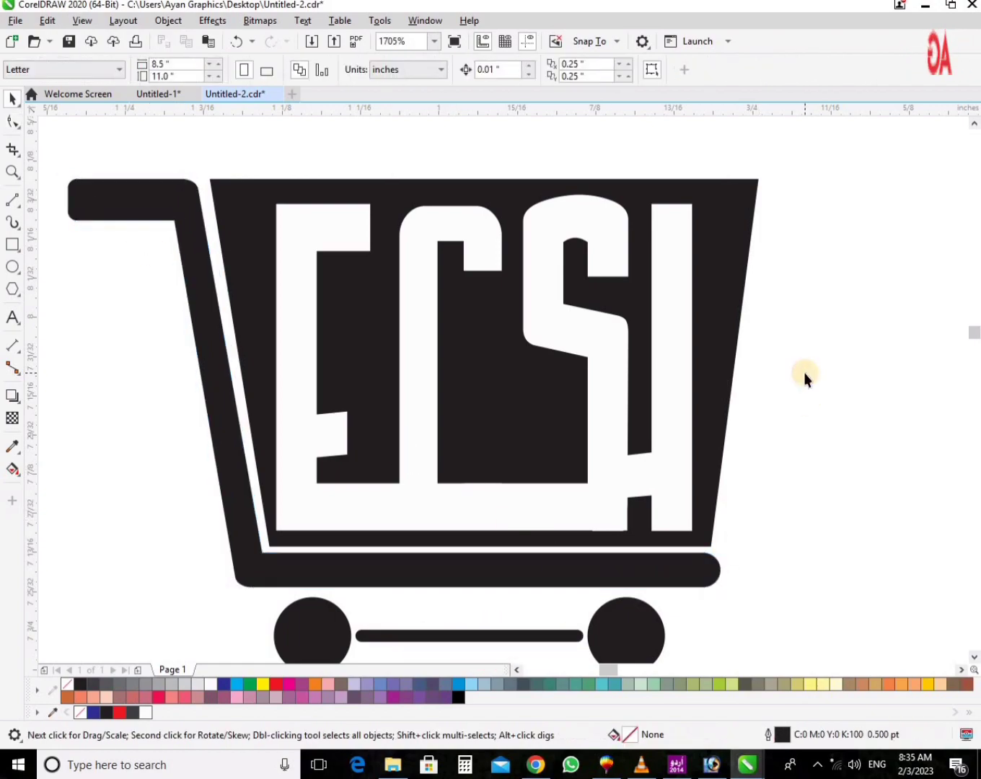
scroll(803, 372, "down", 2)
key("F4")
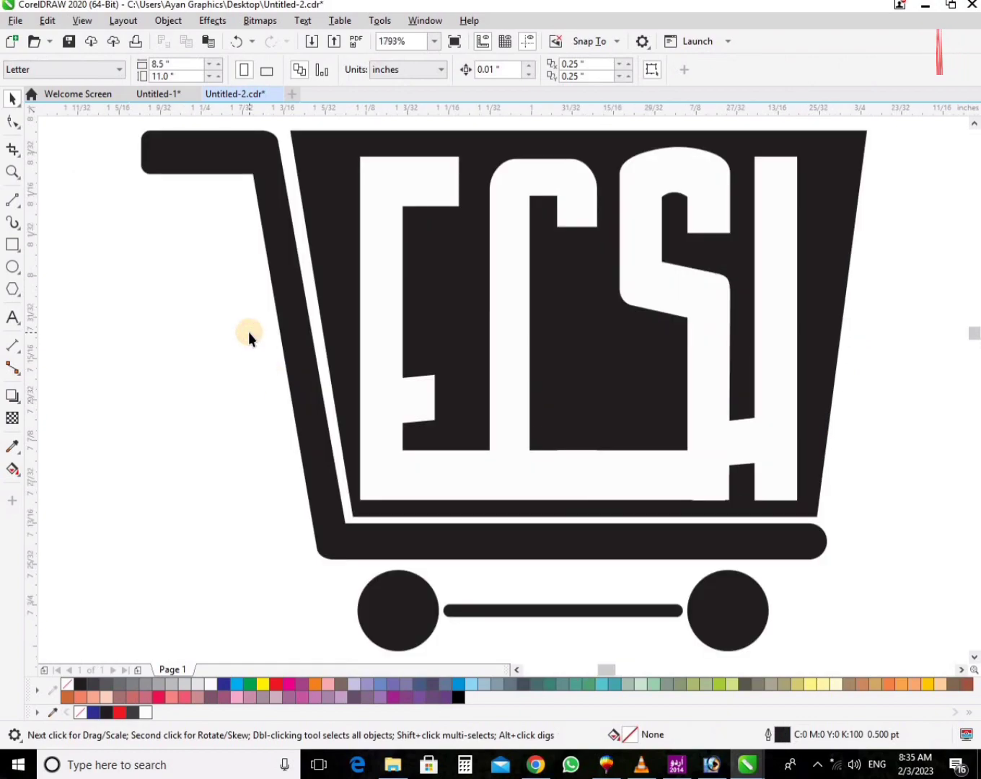
left_click(12, 290)
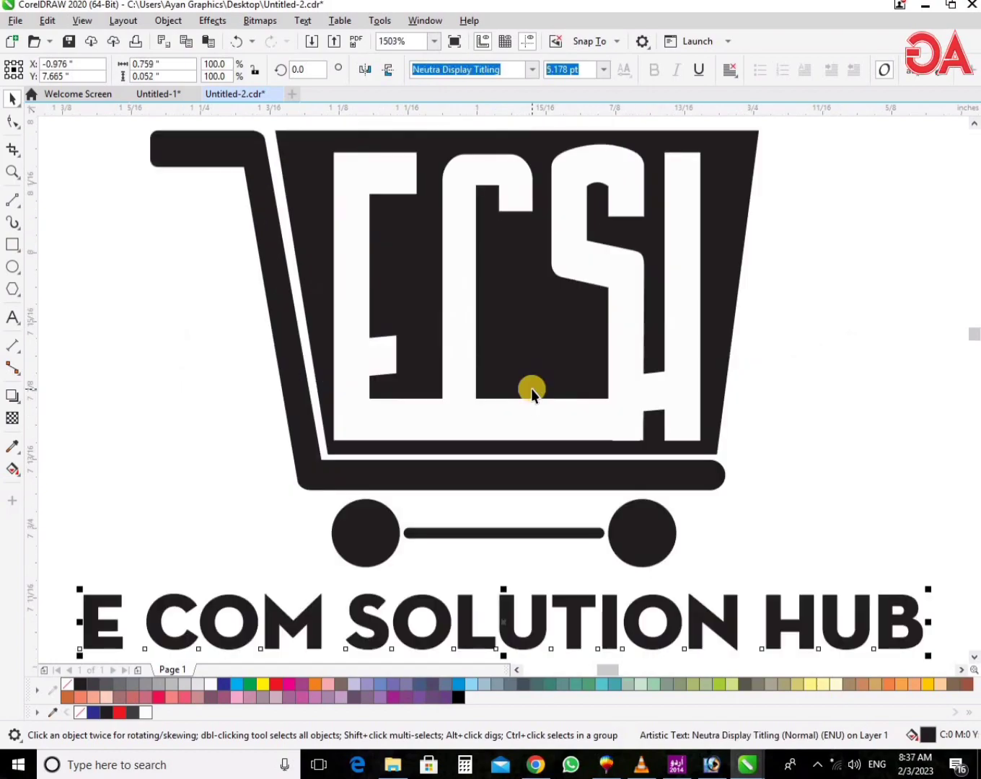
Set the page size to 5 by 5 inches.
key("Escape")
key("F3")
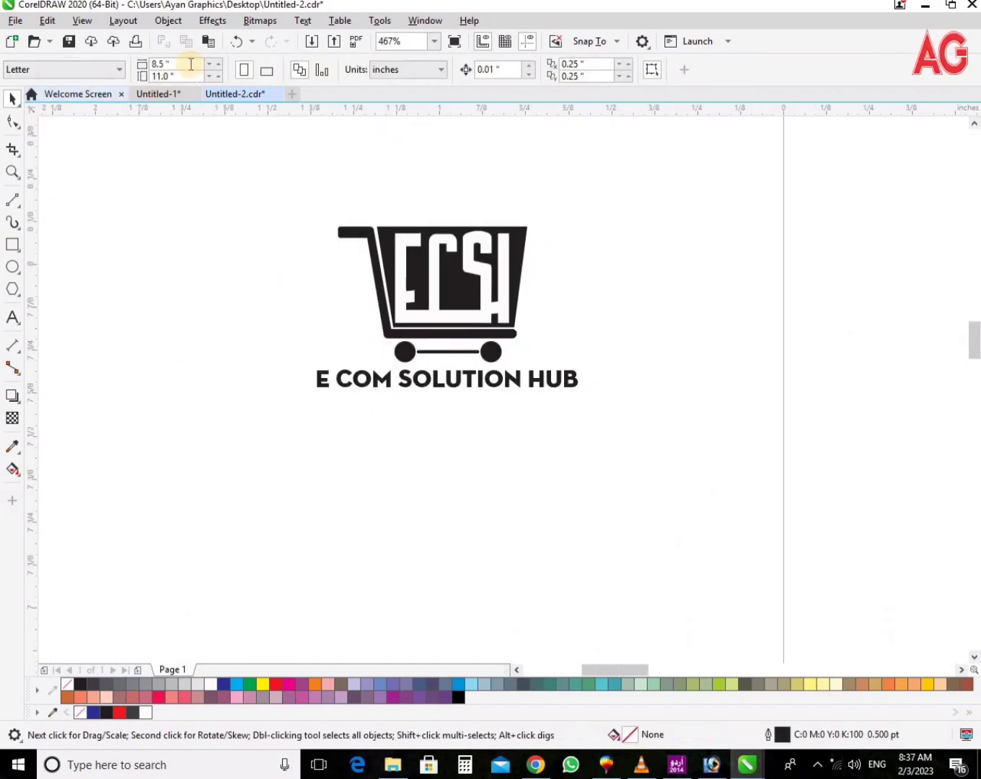
type("5")
key("Tab")
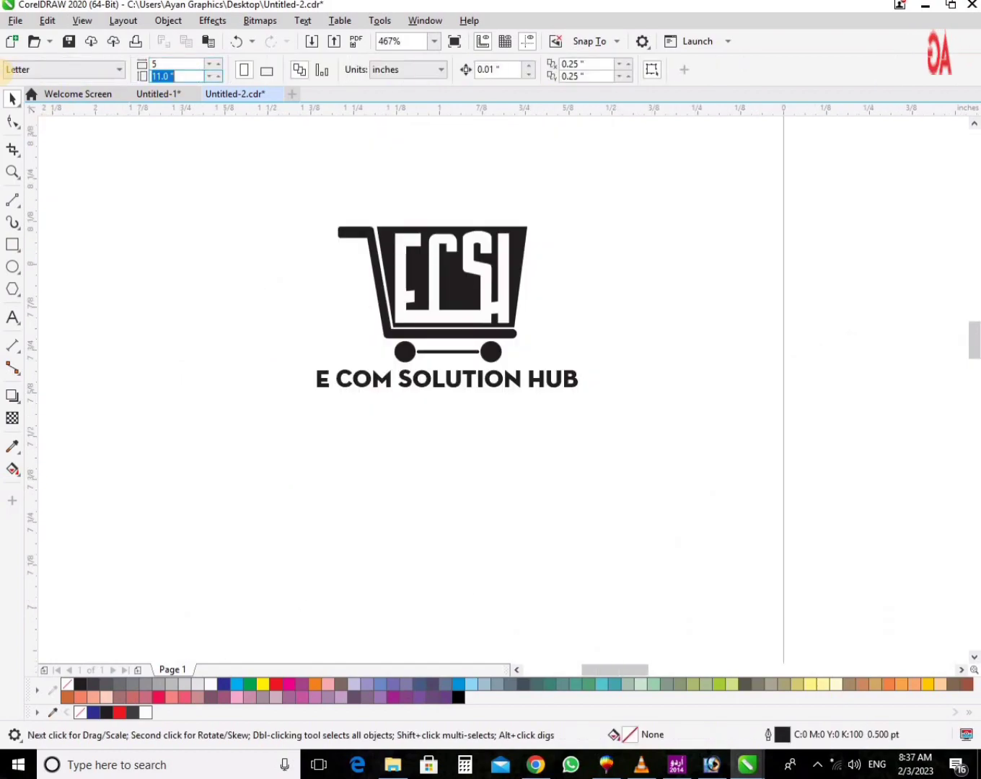
type("5")
key("Return")
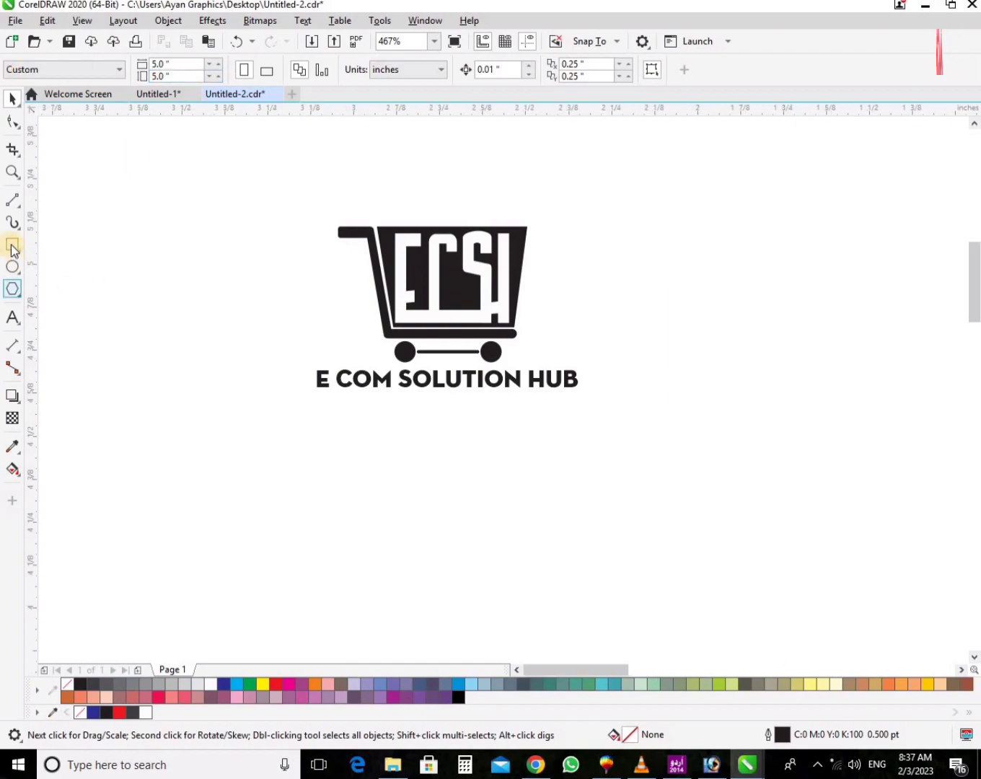
Add a rectangle matching the page and draw a circle beside it sized 5 by 5 inches.
left_click(12, 246)
double_click(13, 245)
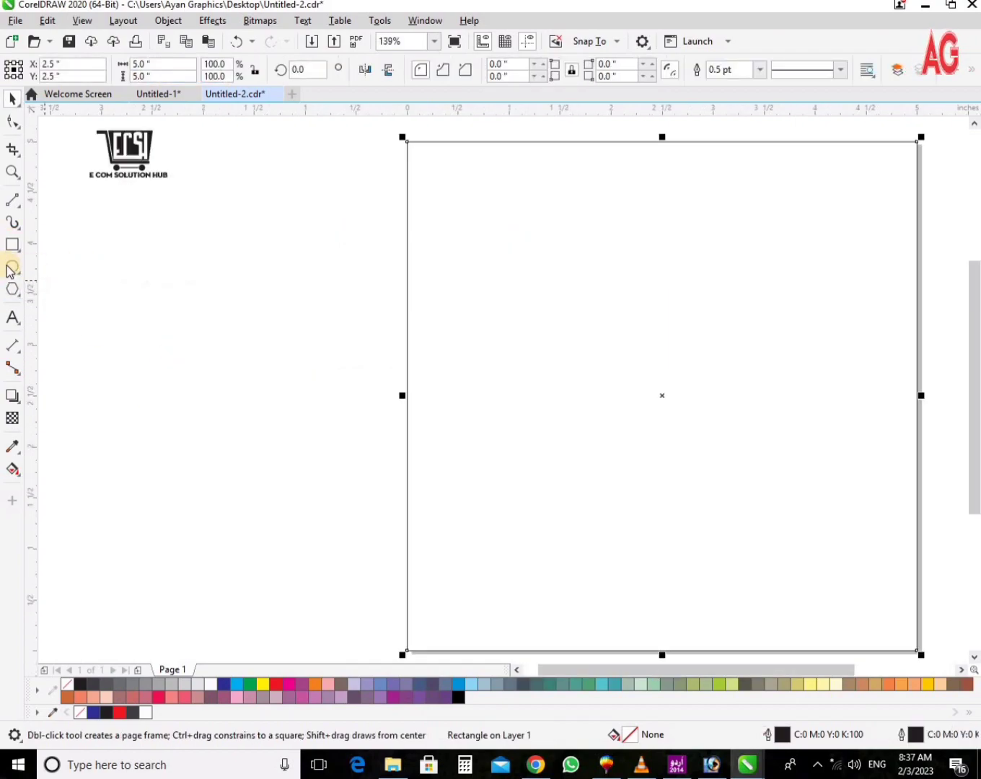
left_click(13, 267)
mouse_move(116, 248)
left_mouse_down()
mouse_move(315, 474)
mouse_move(348, 478)
left_mouse_up()
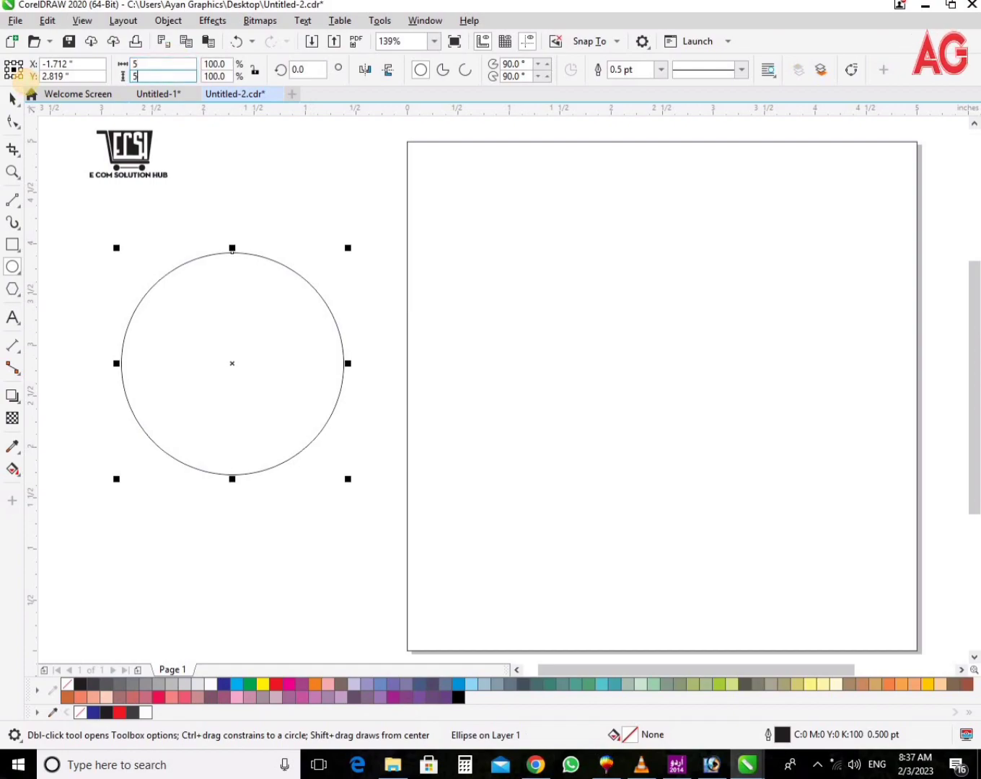
key("Return")
key("F4")
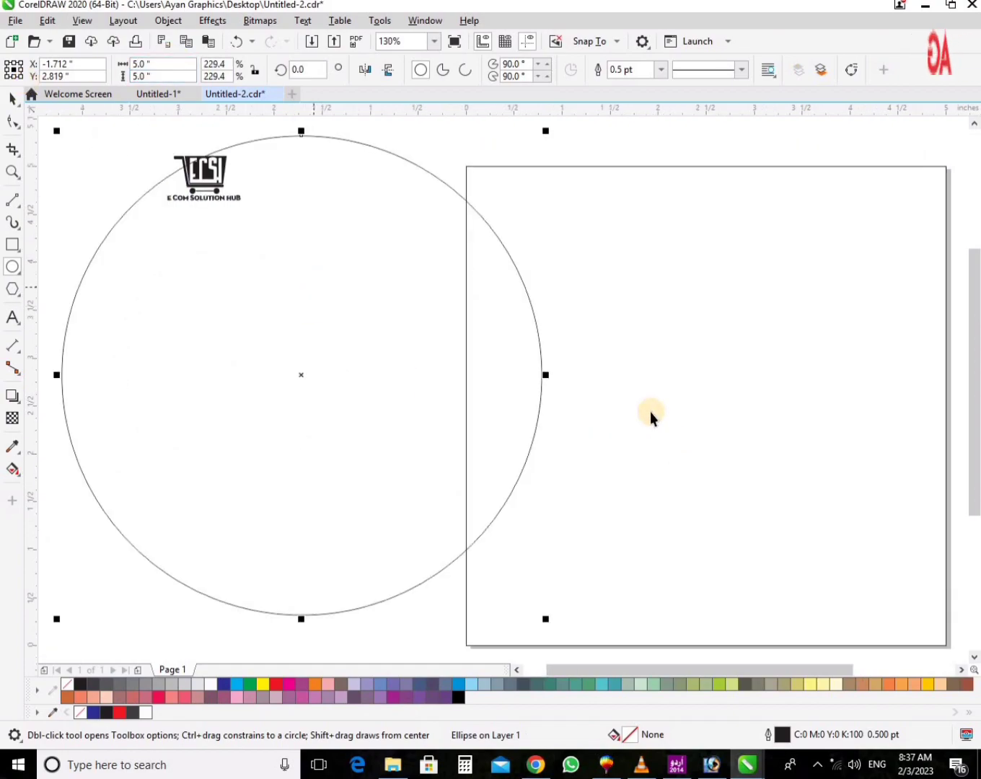
Center the circle horizontally and vertically on the page-sized square.
key("space")
left_click(661, 414, "shift")
key("c")
key("e")
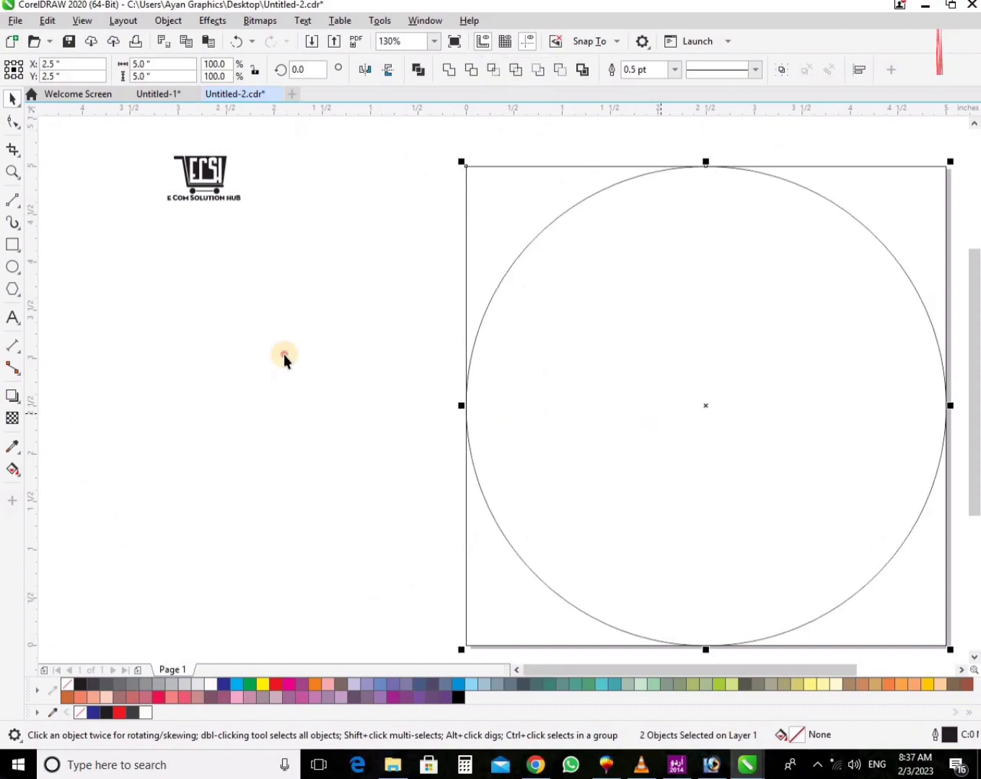
left_click(284, 354)
key("F4")
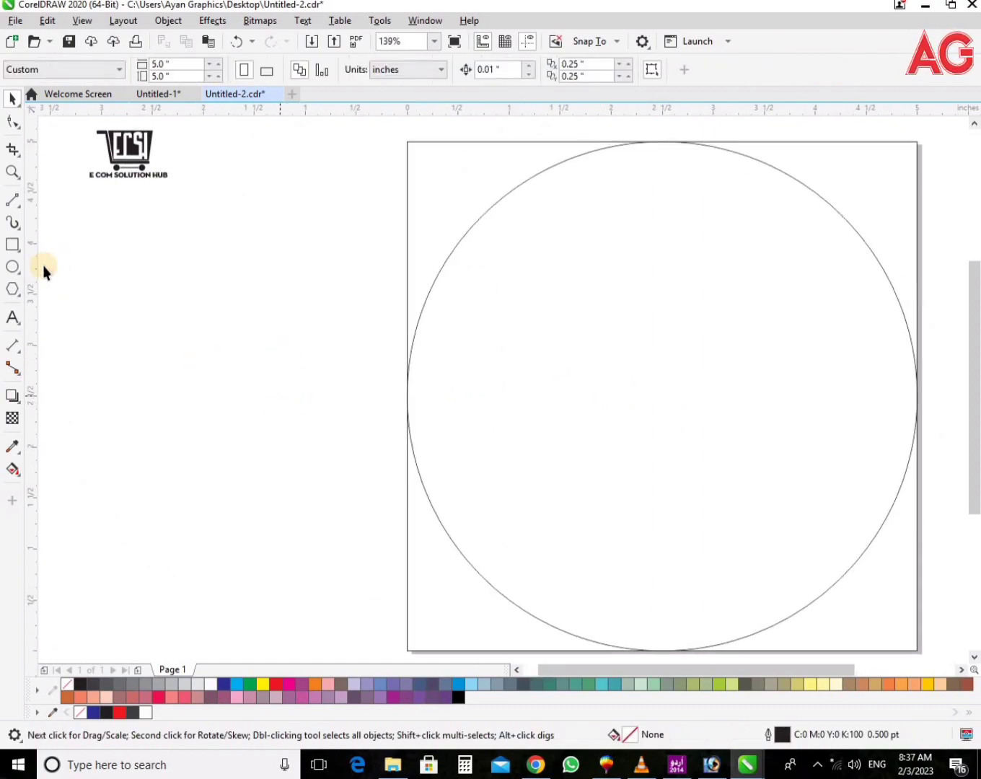
double_click(11, 246)
key("space")
left_click_drag(278, 256, 327, 275)
key("Delete")
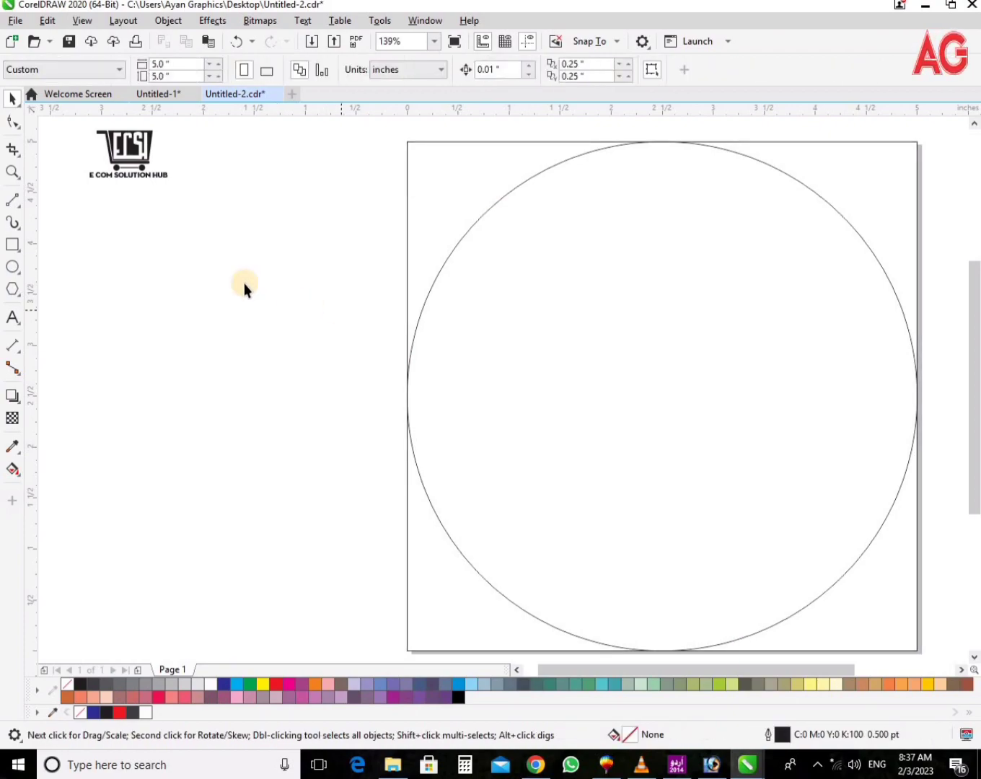
Group the cart and the E COM SOLUTION HUB text, and move the logo close beside the page's left edge.
scroll(244, 283, "down", 2)
key("ctrl+a")
key("ctrl+g")
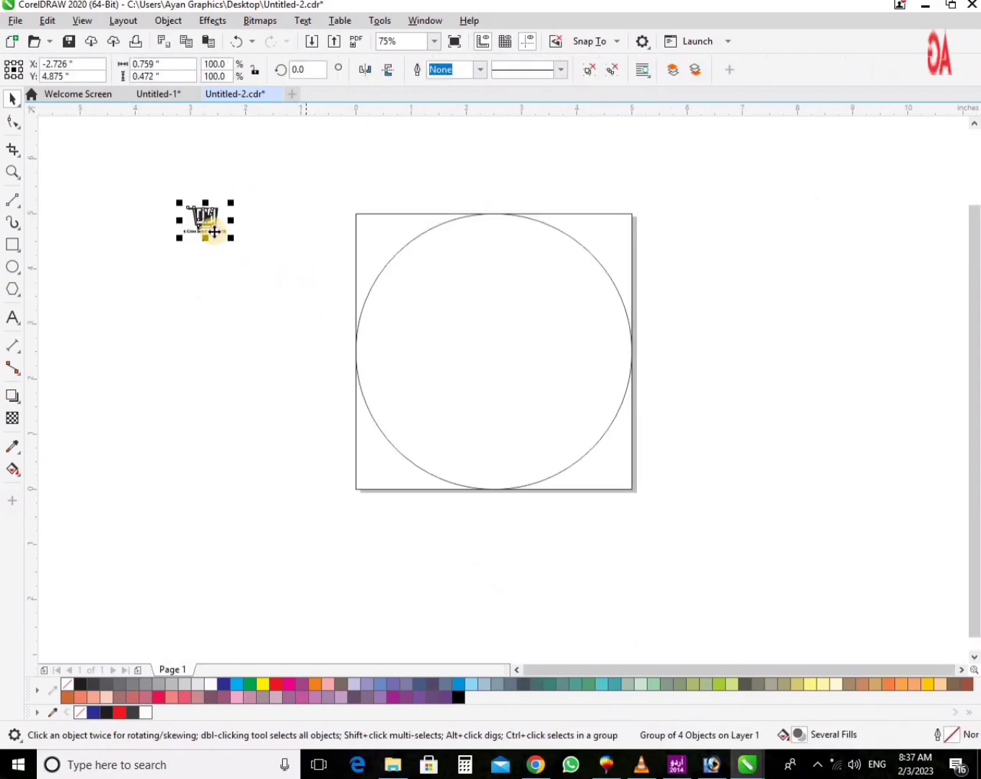
left_click_drag(207, 227, 325, 345)
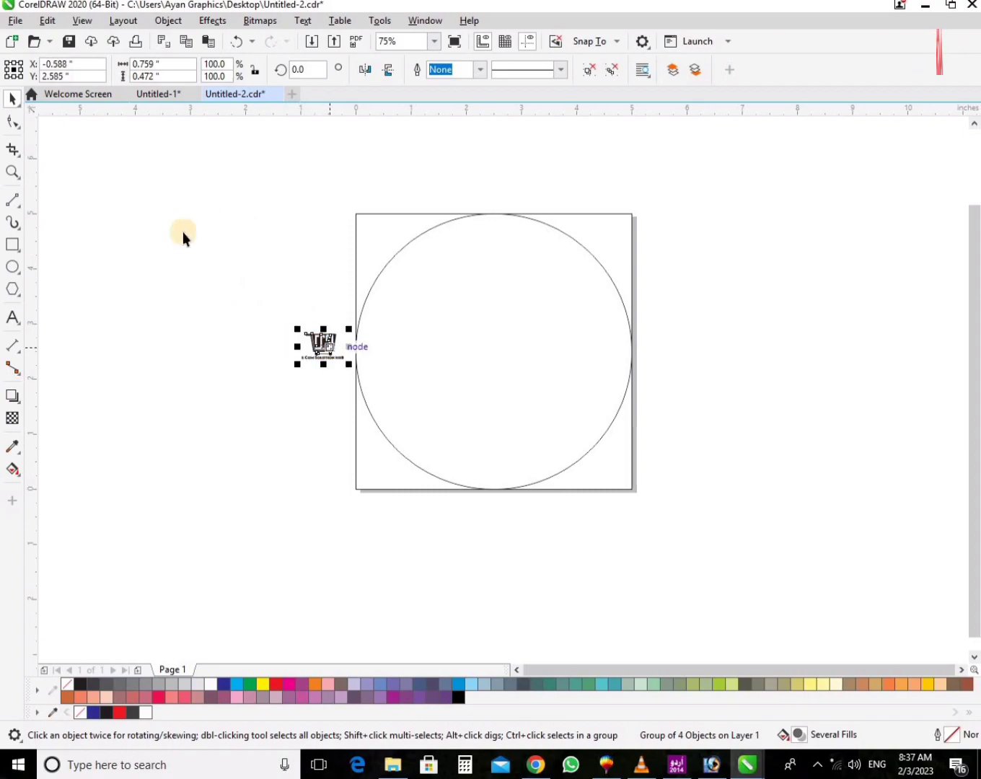
key("F4")
left_click(185, 196)
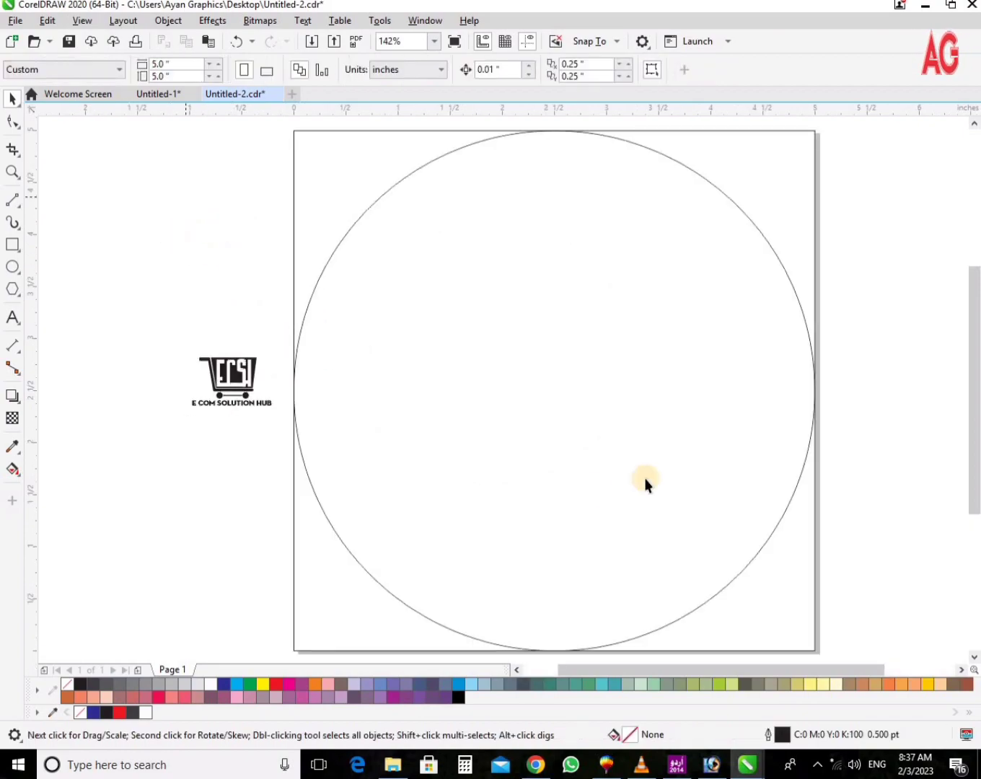
Fill both the page-sized square and the circle with orange, C:0 M:60 Y:80 K:0.
key("ctrl+z")
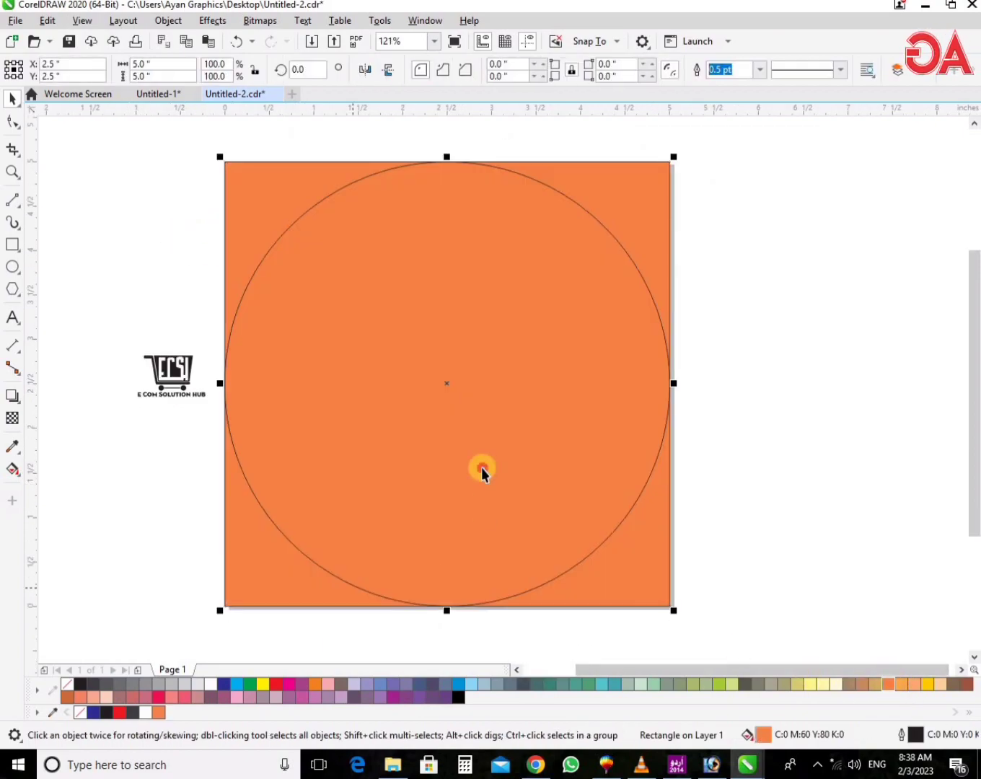
left_click_drag(473, 359, 631, 361)
left_click_drag(701, 506, 703, 509)
key("ctrl+z")
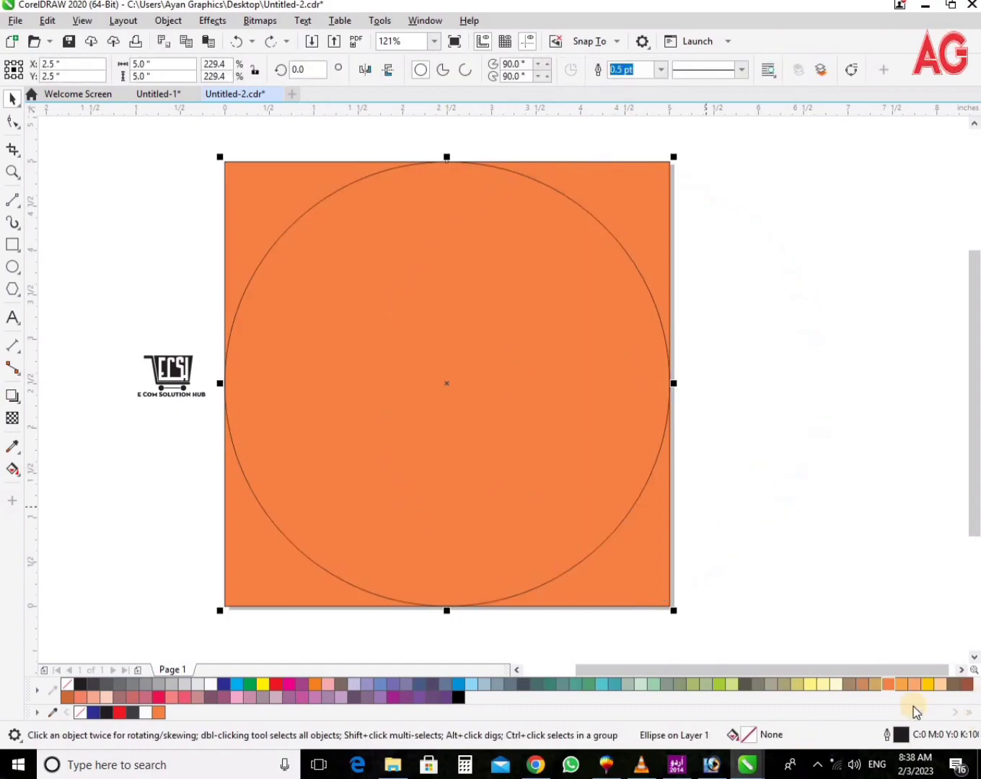
left_click(888, 684)
Move the logo onto the orange circle and center it horizontally and vertically within the circle.
key("F3")
key("F2")
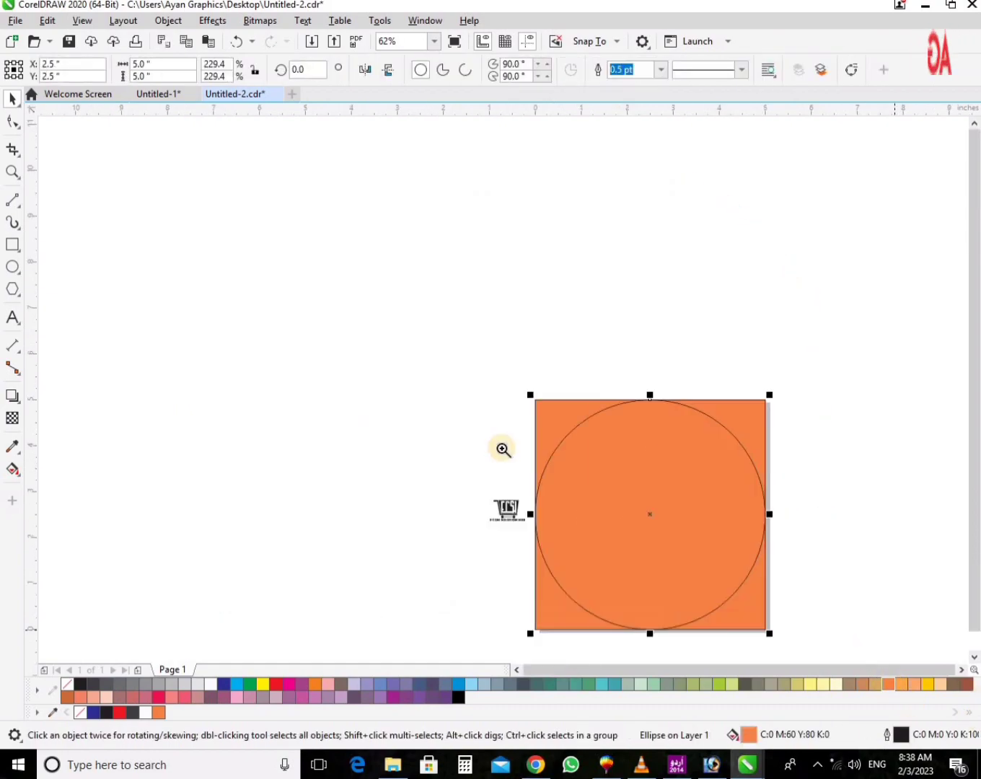
left_click_drag(373, 372, 896, 660)
key("space")
left_click_drag(285, 386, 448, 349)
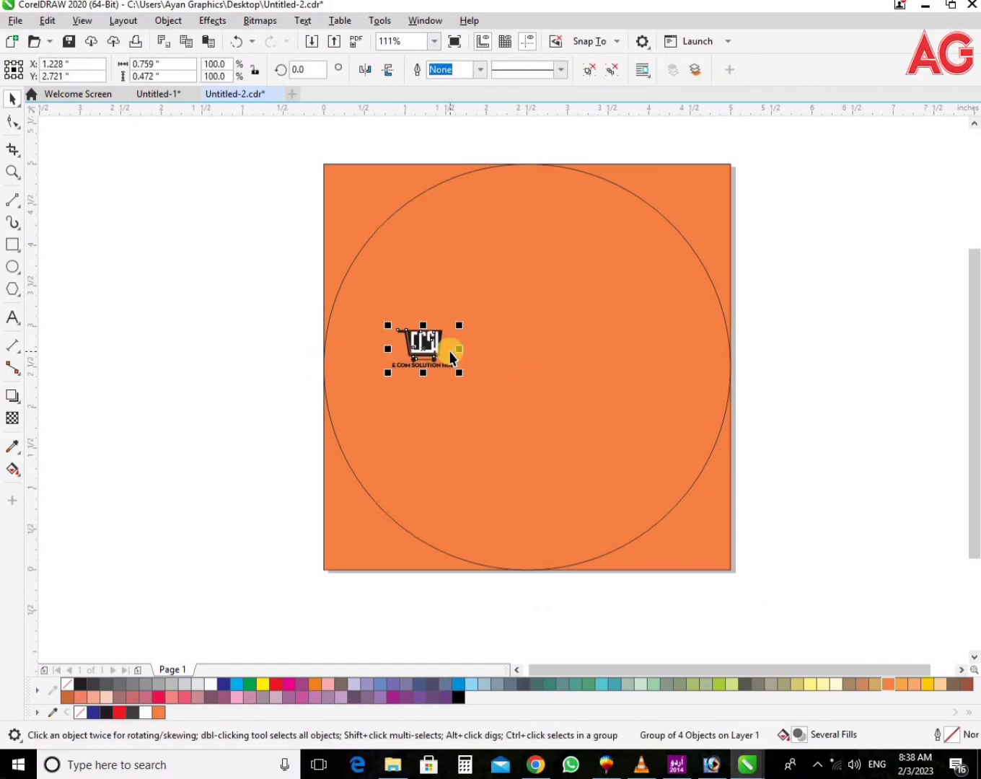
left_click(498, 386)
key("c")
key("e")
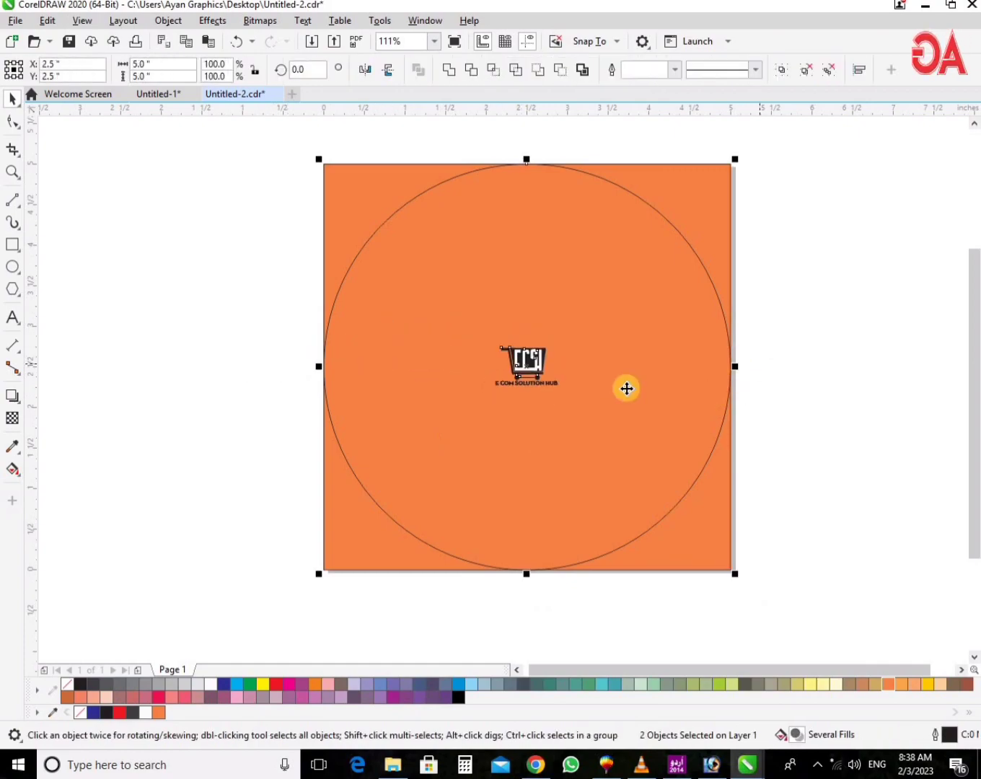
Enlarge the logo in the circle so that the E COM SOLUTION HUB text spans most of the circle's width.
left_click_drag(555, 375, 652, 344)
key("ctrl+z")
key("Escape")
left_click(545, 360)
scroll(653, 345, "down", 3)
key("z")
left_click_drag(452, 251, 792, 455)
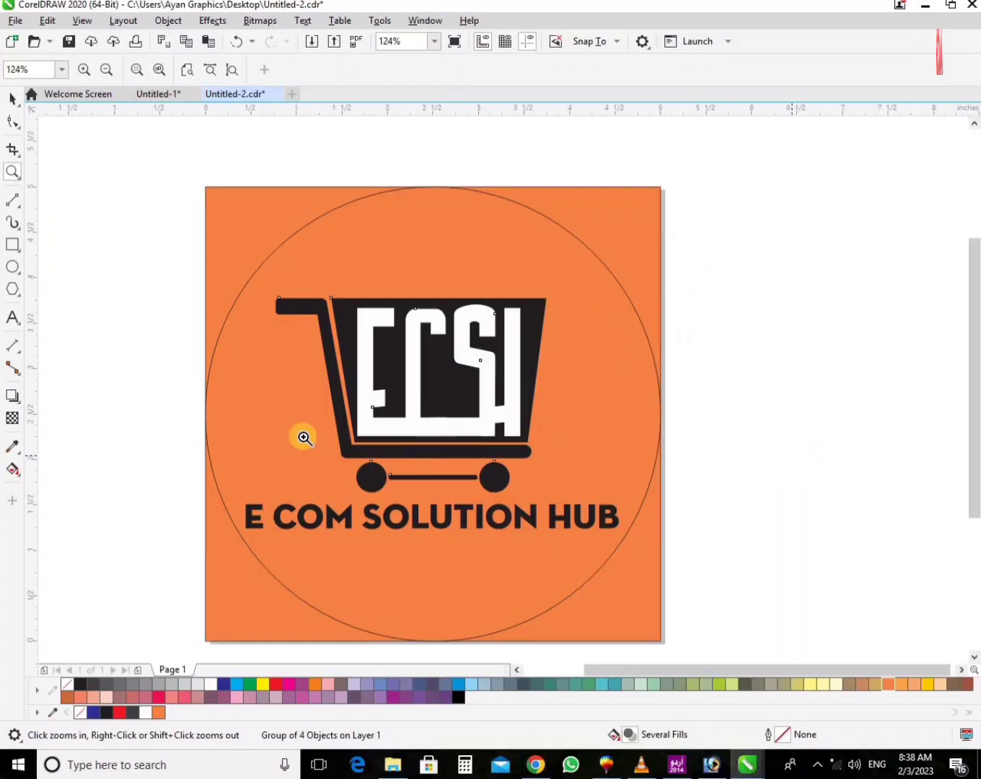
mouse_move(762, 577)
left_mouse_down()
mouse_move(738, 549)
mouse_move(765, 577)
left_mouse_up()
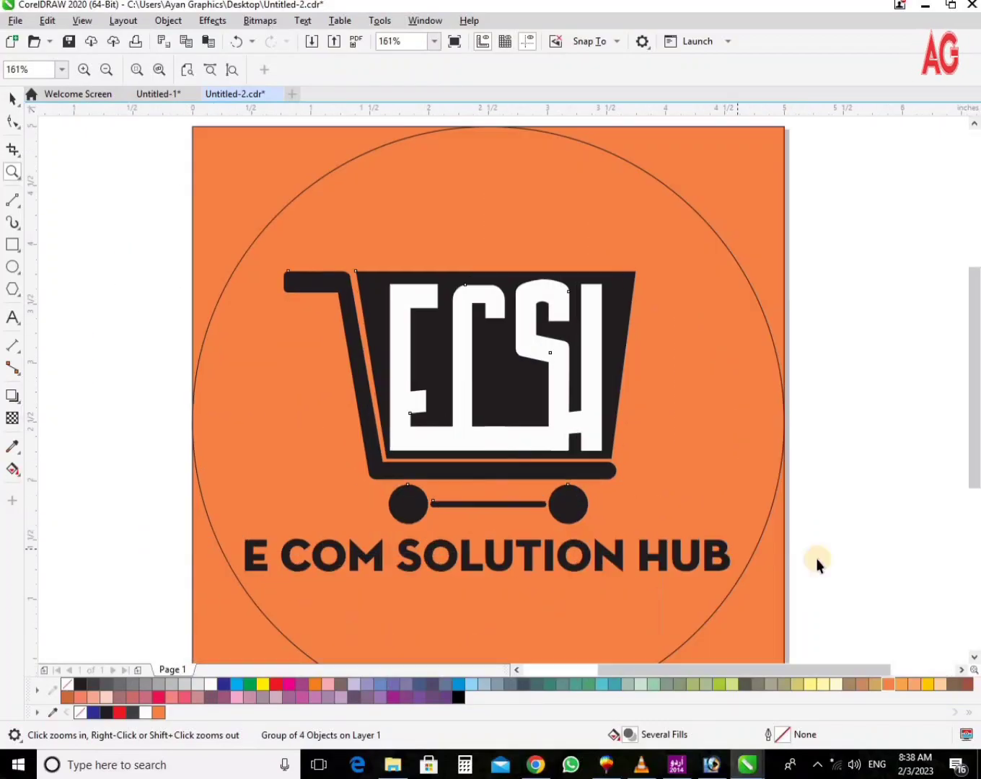
key("space")
left_click(850, 460)
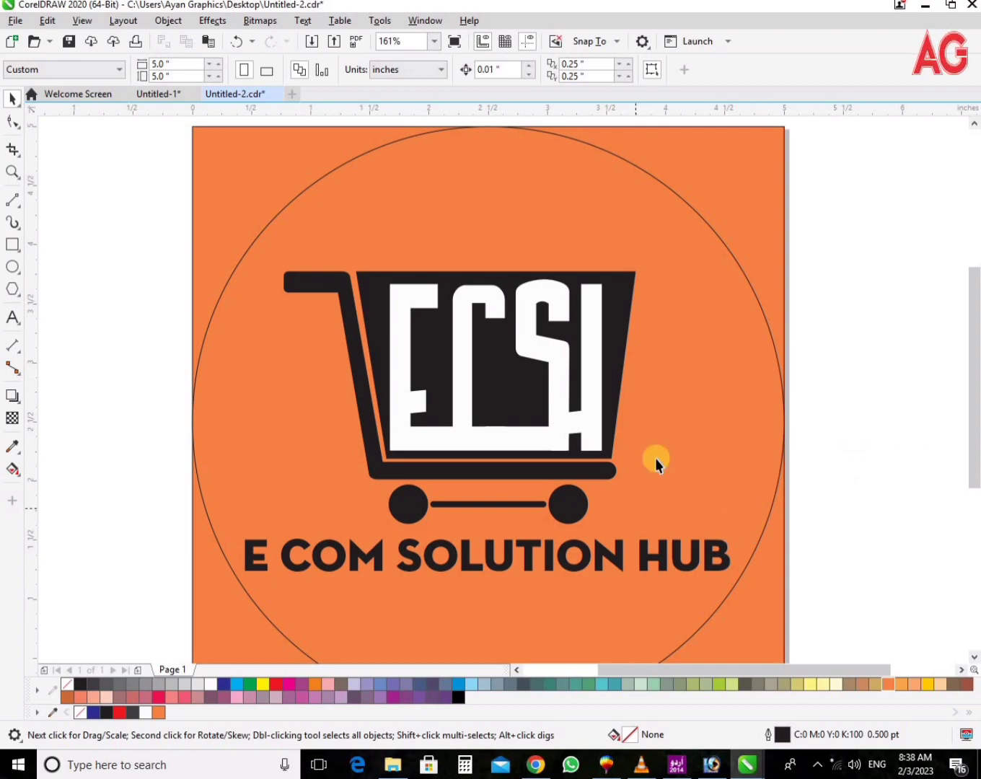
Draw a wide horizontal ellipse about 6.2 × 2.46 inches across the lower part of the page, behind the cart's wheels and text.
key("F4")
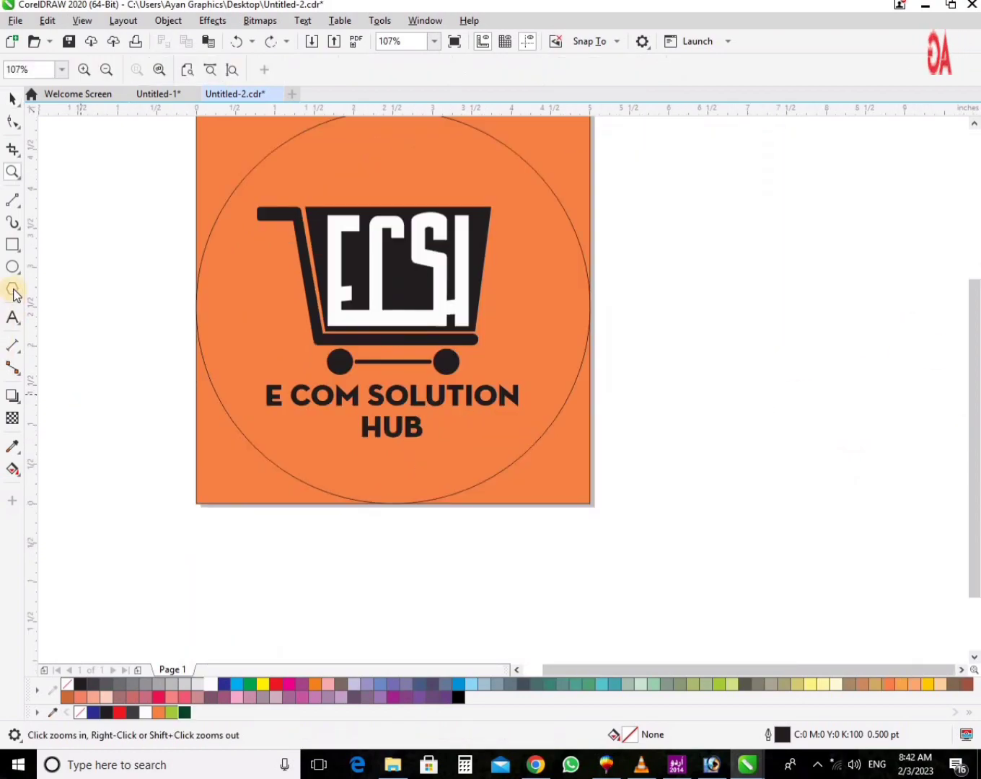
left_click(12, 269)
left_click_drag(165, 361, 559, 451)
left_click_drag(630, 503, 652, 558)
key("z")
left_click_drag(77, 243, 786, 612)
key("space")
Center the new ellipse horizontally on the large circle and move it slightly down.
left_click(640, 256, "shift")
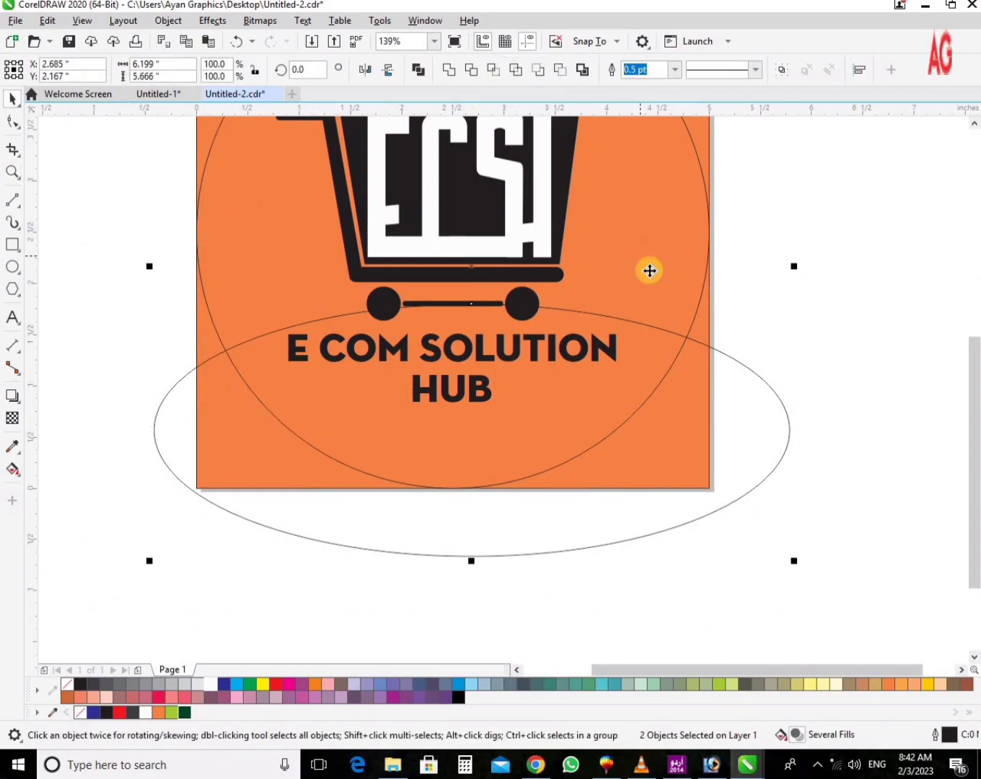
key("c")
left_click(870, 407)
left_click(707, 501)
left_click_drag(708, 482, 653, 535)
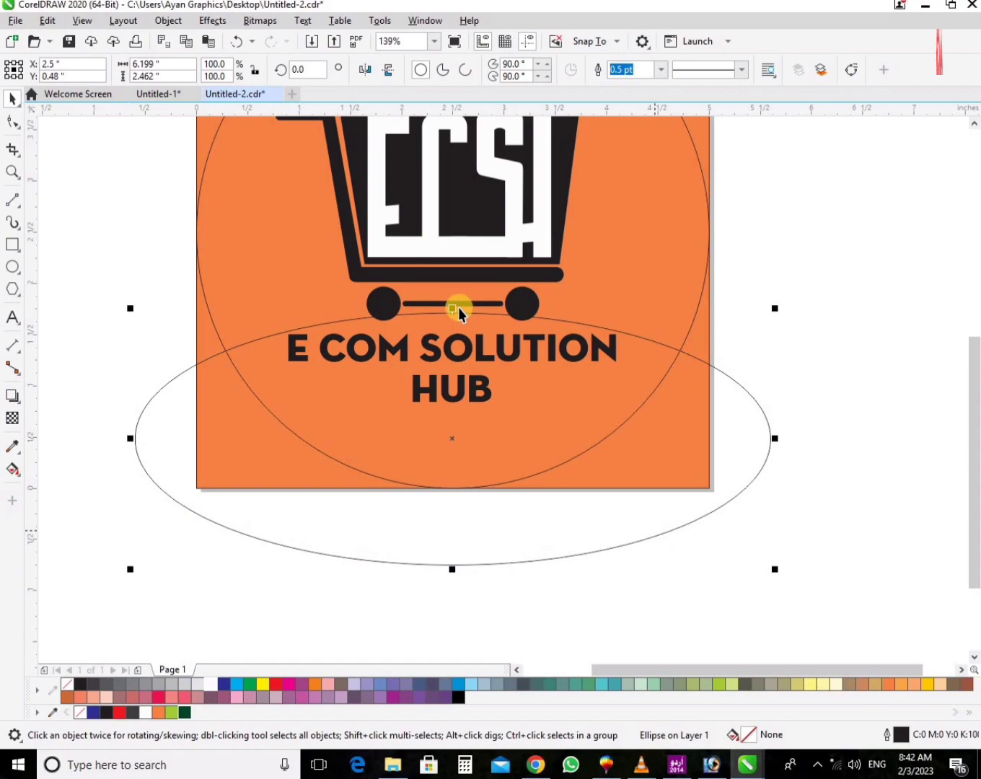
Reduce the ellipse's height to about 2.01 inches by raising its lower edge.
left_click_drag(449, 567, 455, 524)
left_click_drag(449, 312, 451, 313)
key("F2")
left_click_drag(77, 243, 943, 575)
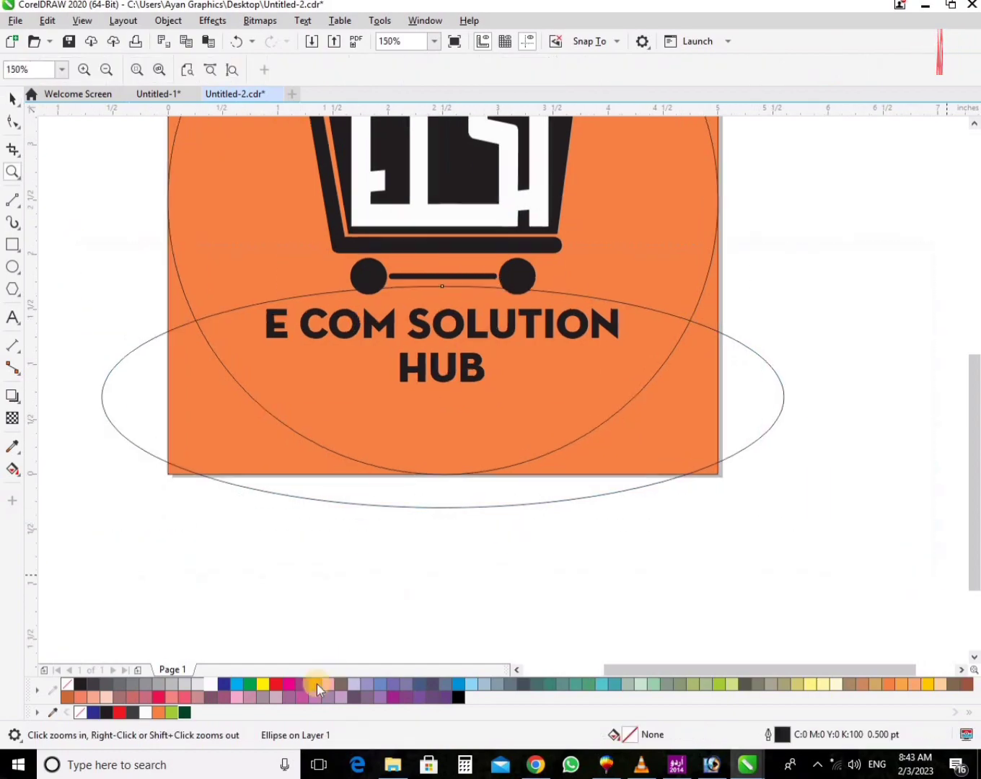
Fill the ellipse with dark green, C93 M42 Y100 K50, and remove its outline.
left_click(187, 711)
key("F2")
left_click_drag(101, 216, 871, 587)
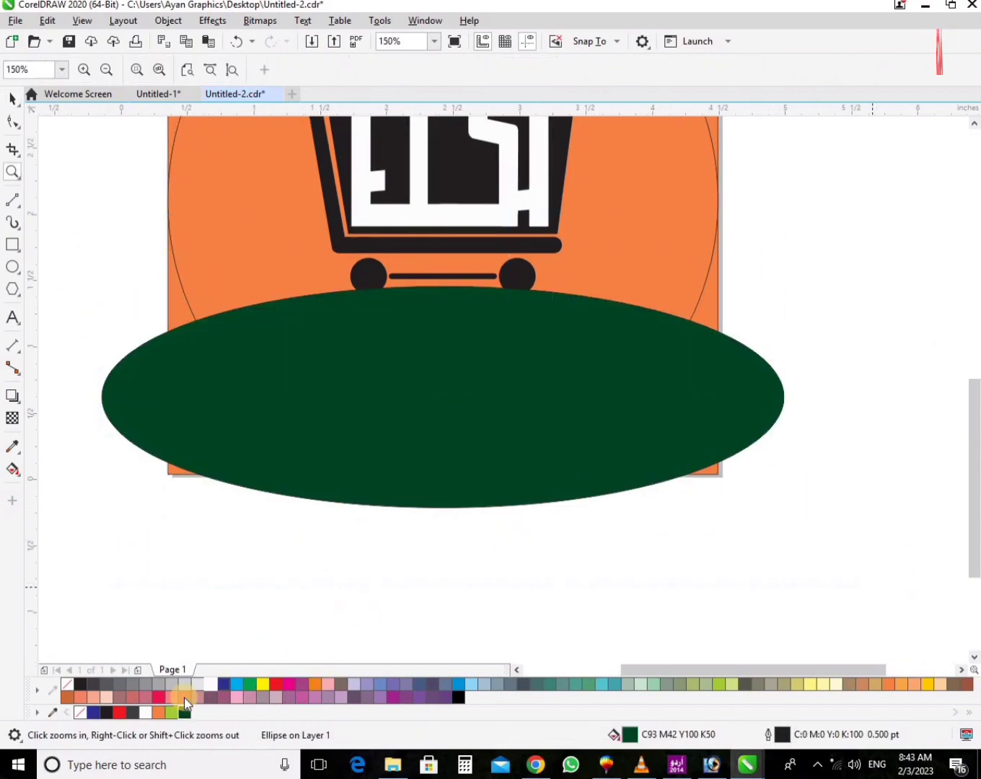
right_click(65, 685)
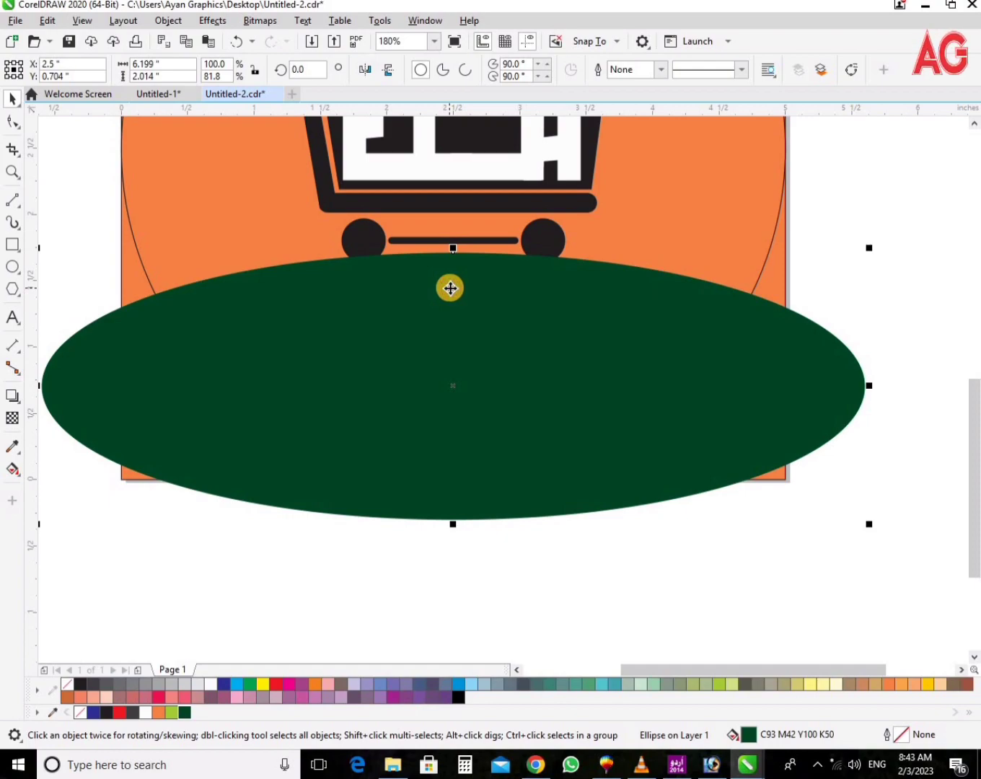
Duplicate the green ellipse about 0.06 inch higher, and place the copy behind it with an Autumn Orange fill.
left_click_drag(450, 288, 452, 278)
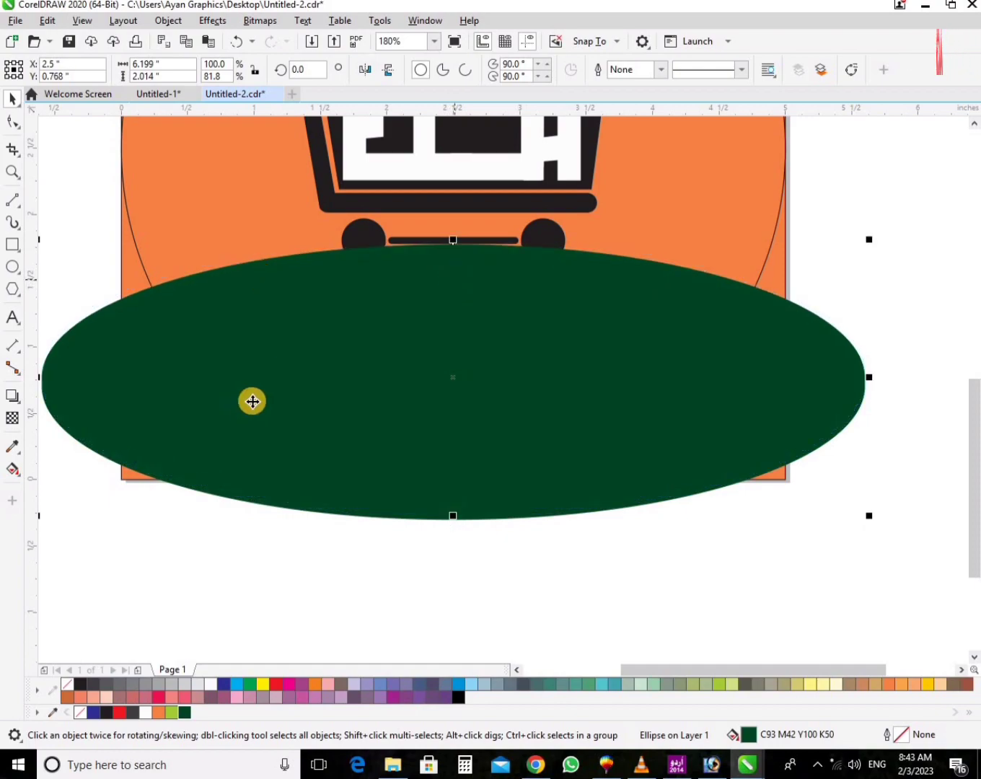
left_click(158, 713)
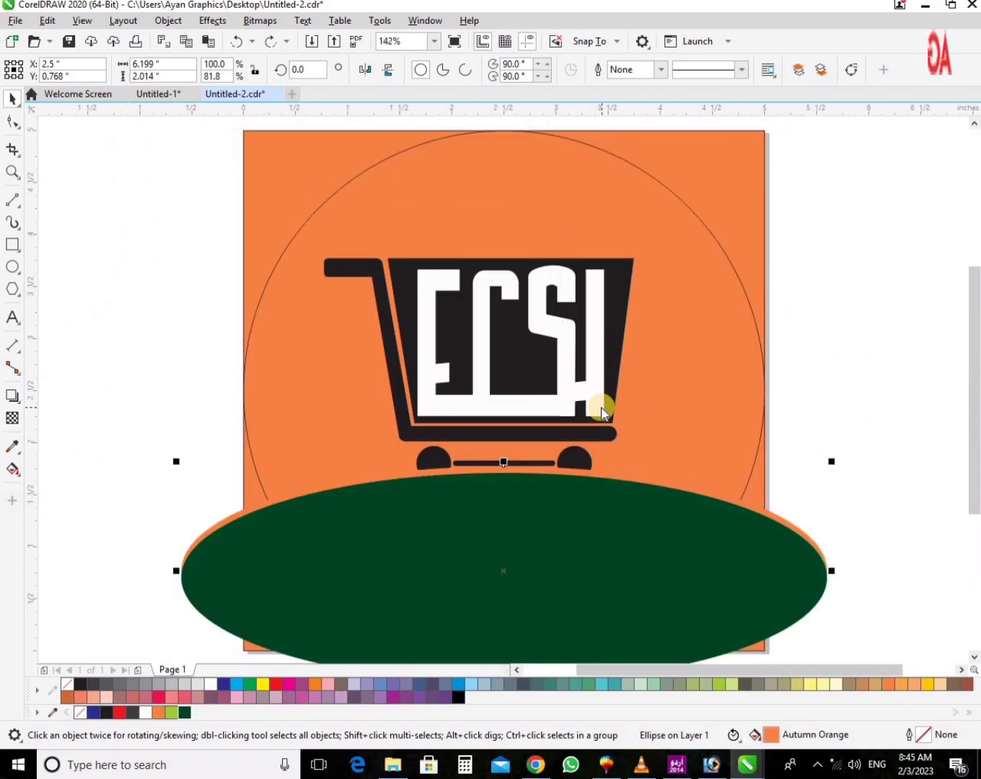
key("F12")
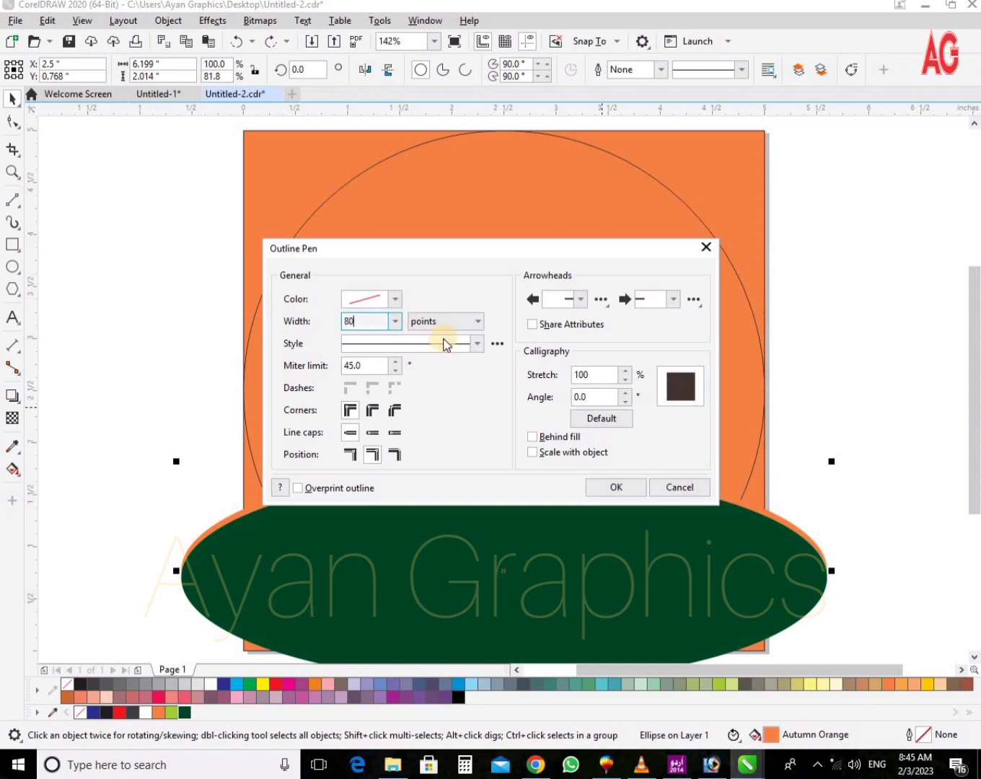
key("BackSpace")
key("Return")
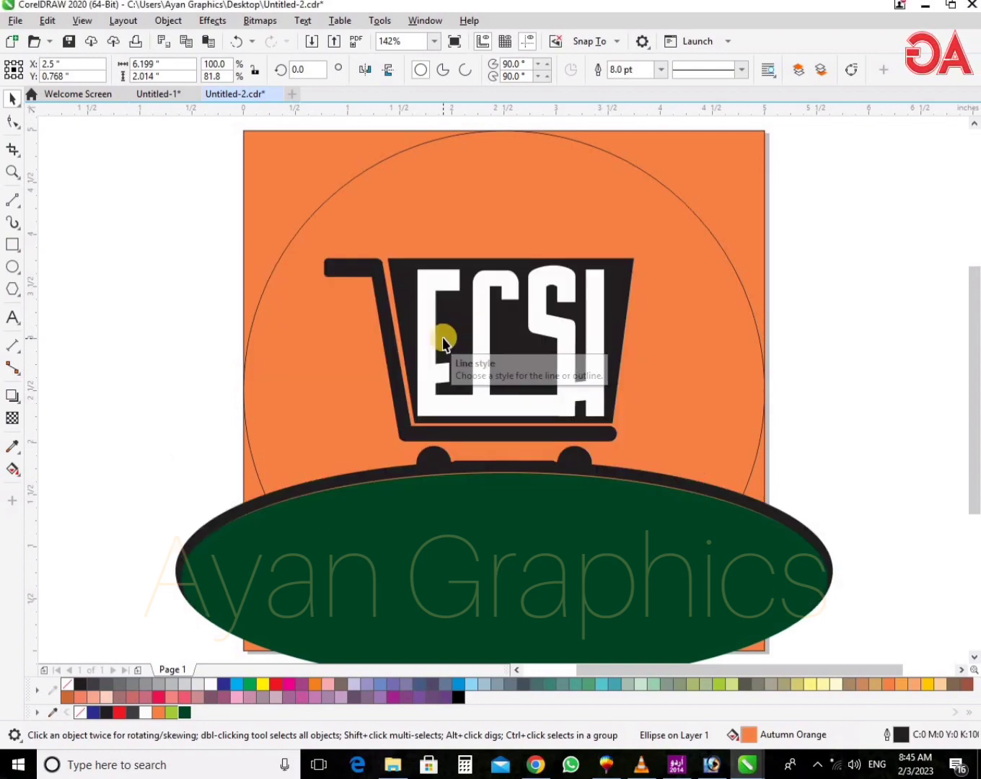
Give the orange ellipse an 8-point outline that lies behind the fill and scales with the object.
key("F12")
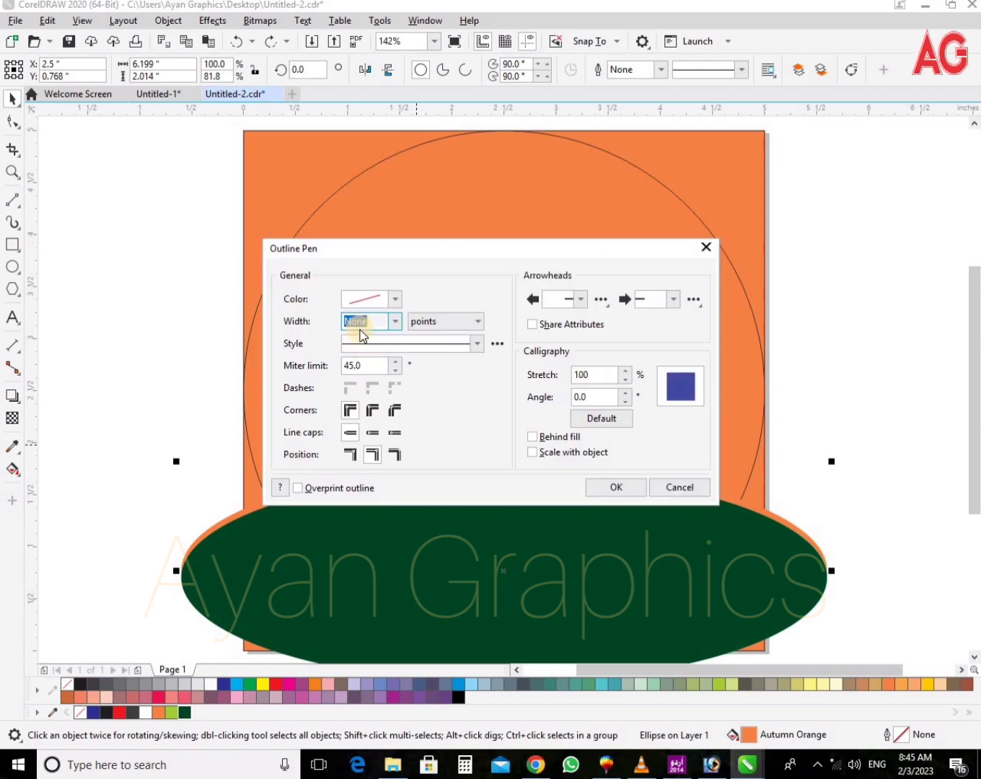
type("8")
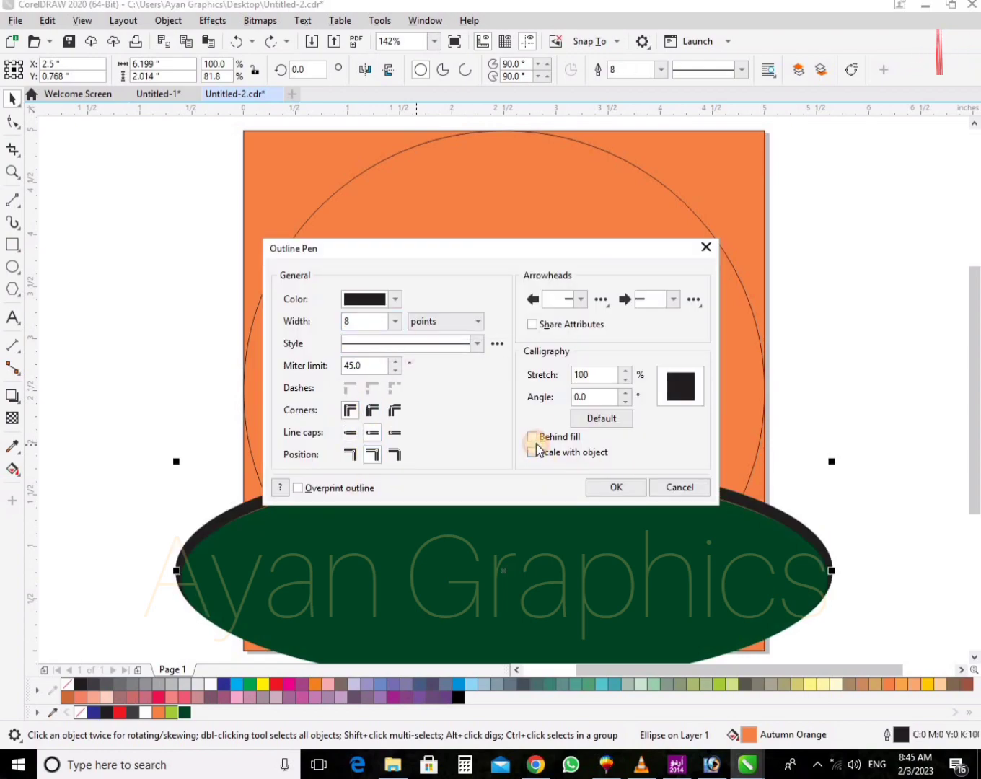
left_click(533, 451)
left_click(532, 437)
left_click(615, 488)
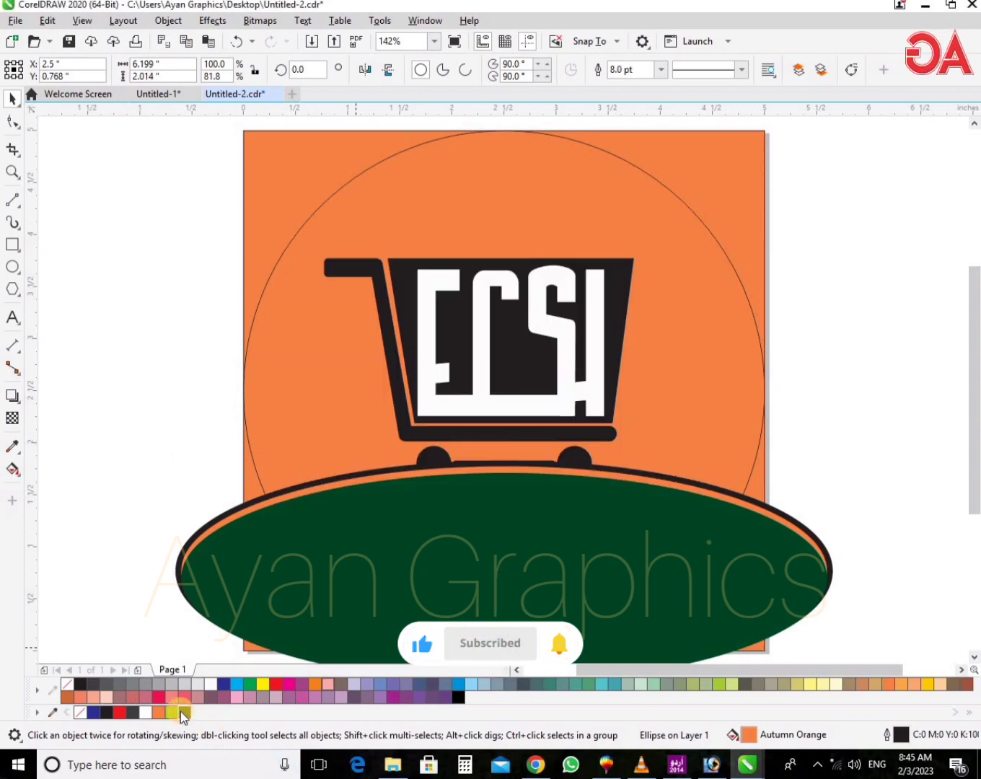
Color the orange ellipse's outline dark green, C93 M42 Y100 K50, and set its width to 10 points.
left_click(184, 712)
key("ctrl+z")
right_click(184, 713)
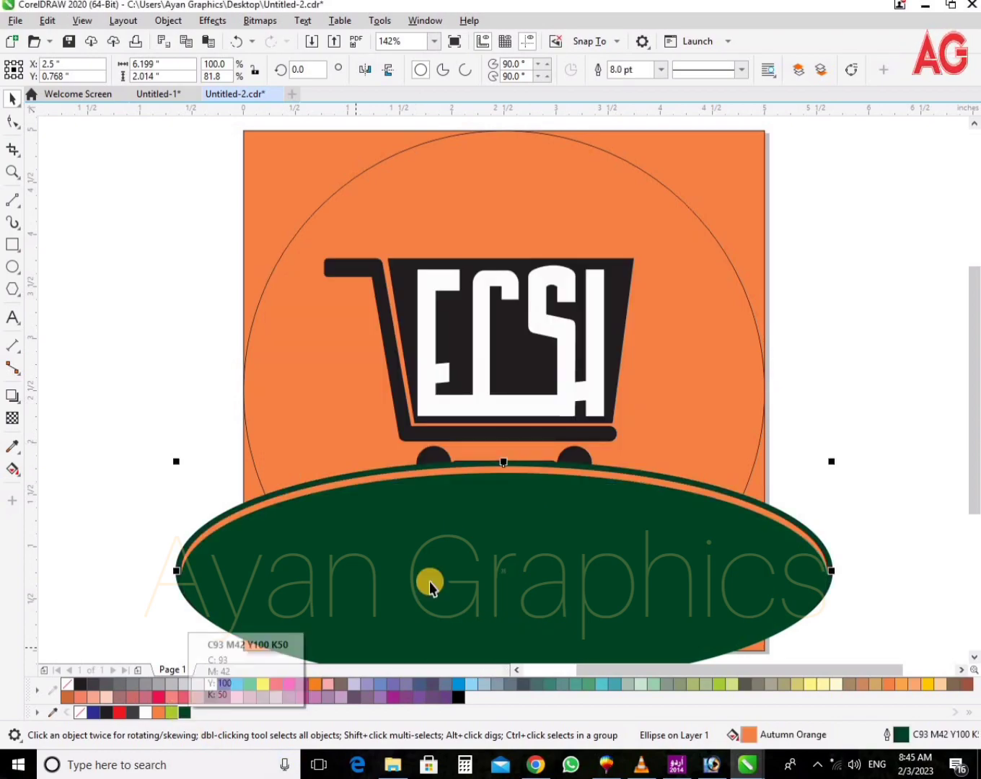
key("F12")
type("10")
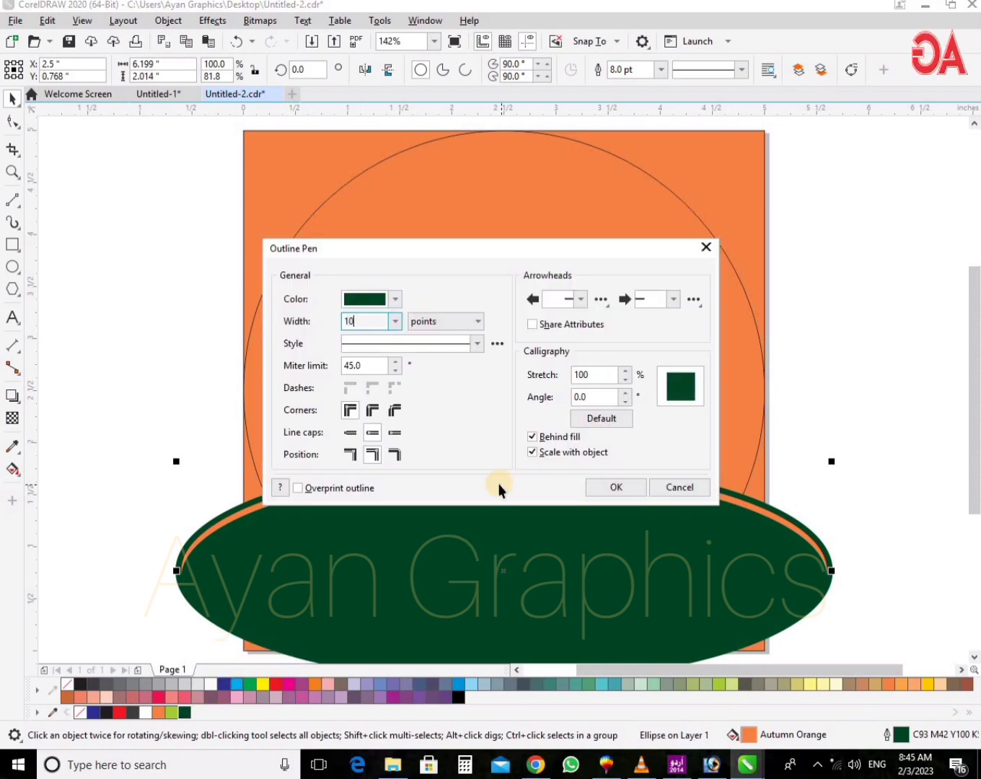
key("Return")
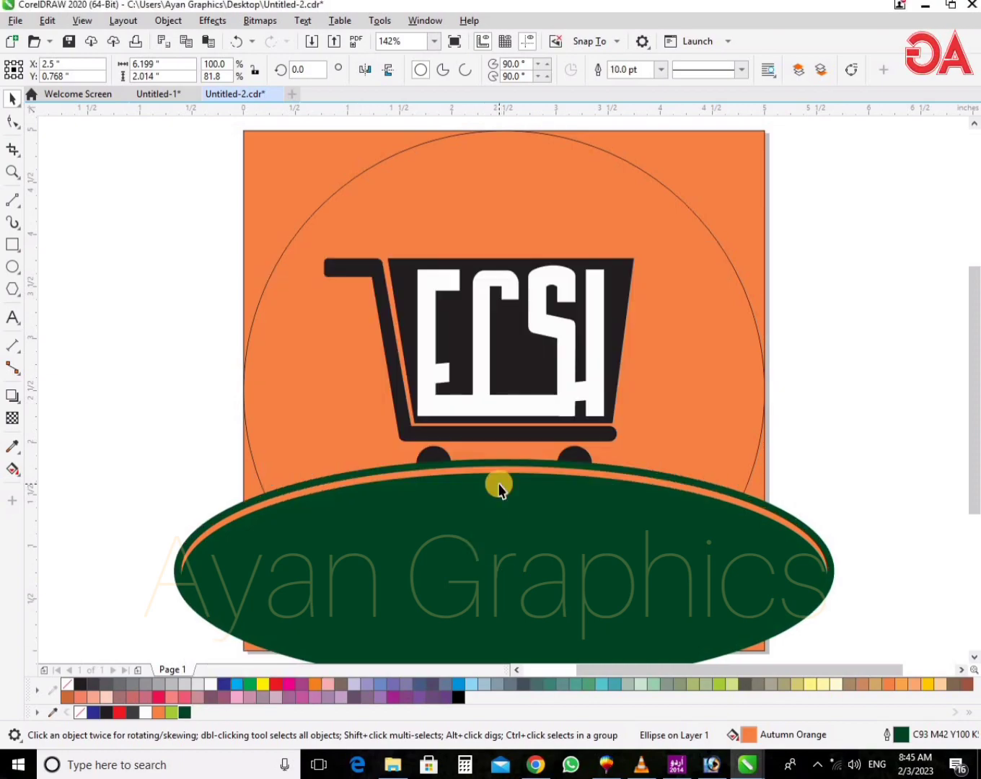
Group the green and orange ellipses and PowerClip the group inside the large circle.
left_click(742, 572)
left_click(725, 488, "shift")
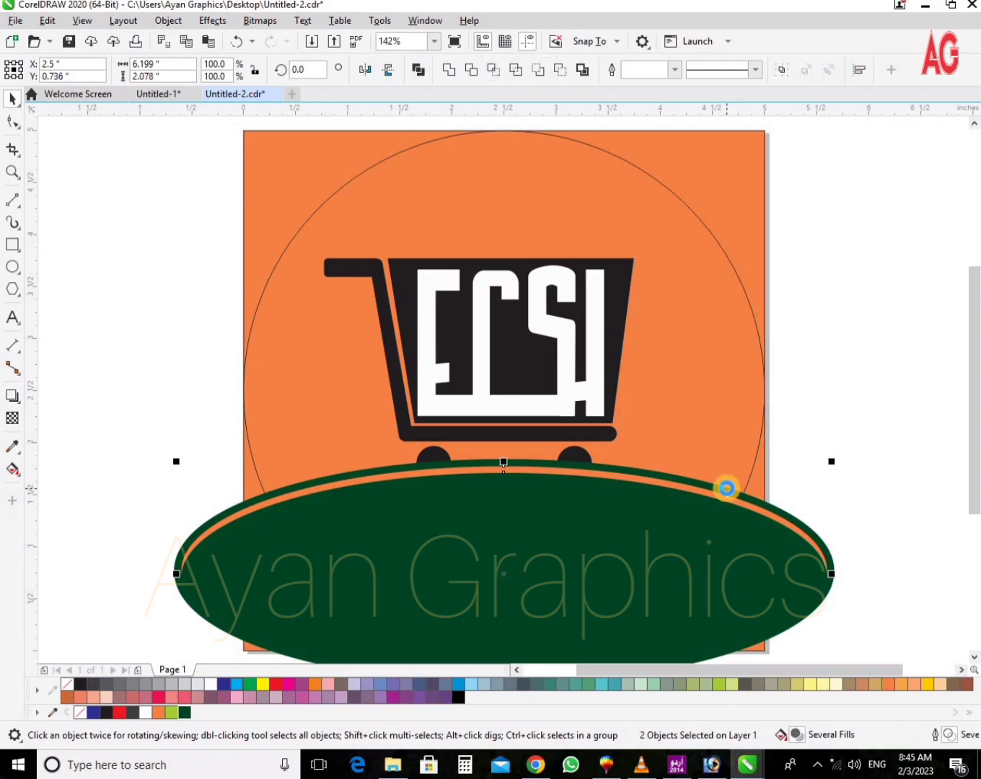
key("ctrl+g")
left_click(734, 442, "shift")
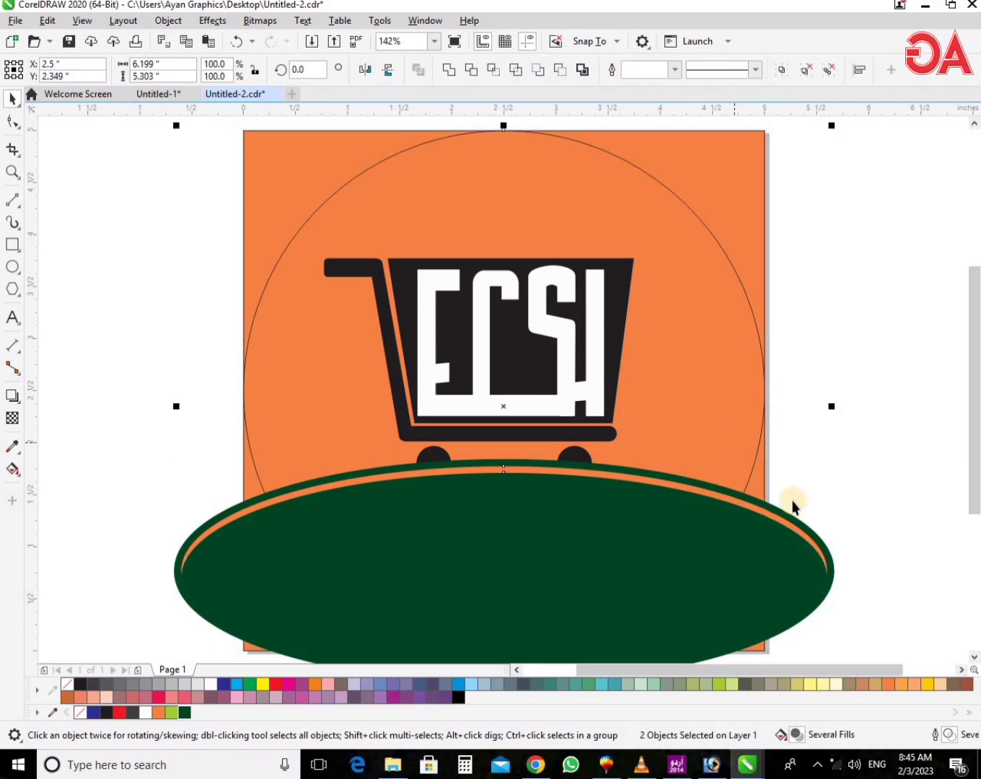
key("Escape")
left_click(700, 558)
key("alt+p")
left_click(713, 447)
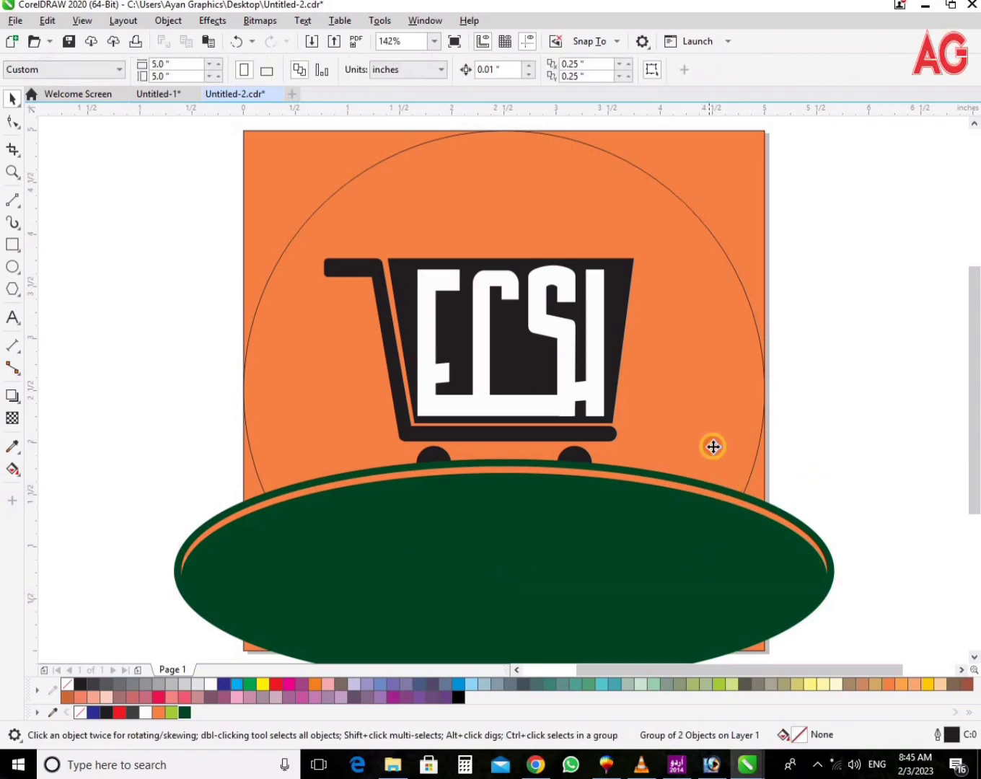
Move the E COM SOLUTION HUB text lower within the green area and enlarge it to about 3.71 inches wide.
key("F2")
left_click_drag(213, 389, 906, 652)
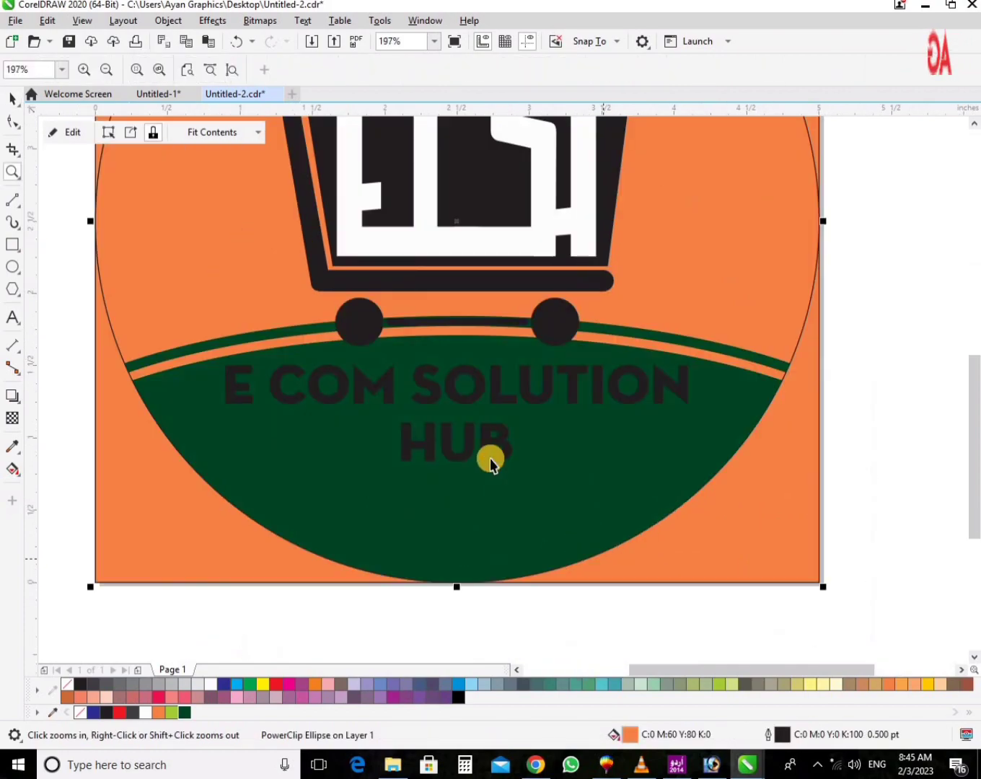
left_click_drag(488, 455, 488, 481)
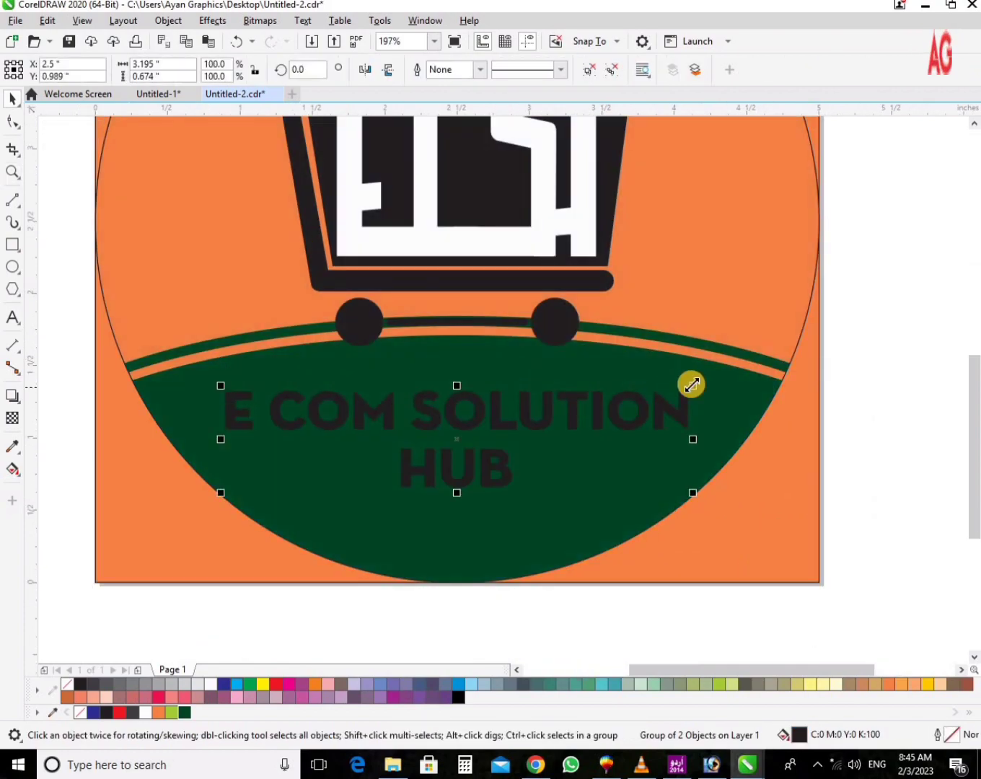
left_click_drag(691, 385, 729, 371)
Fill the E COM SOLUTION HUB text with white.
left_click(209, 683)
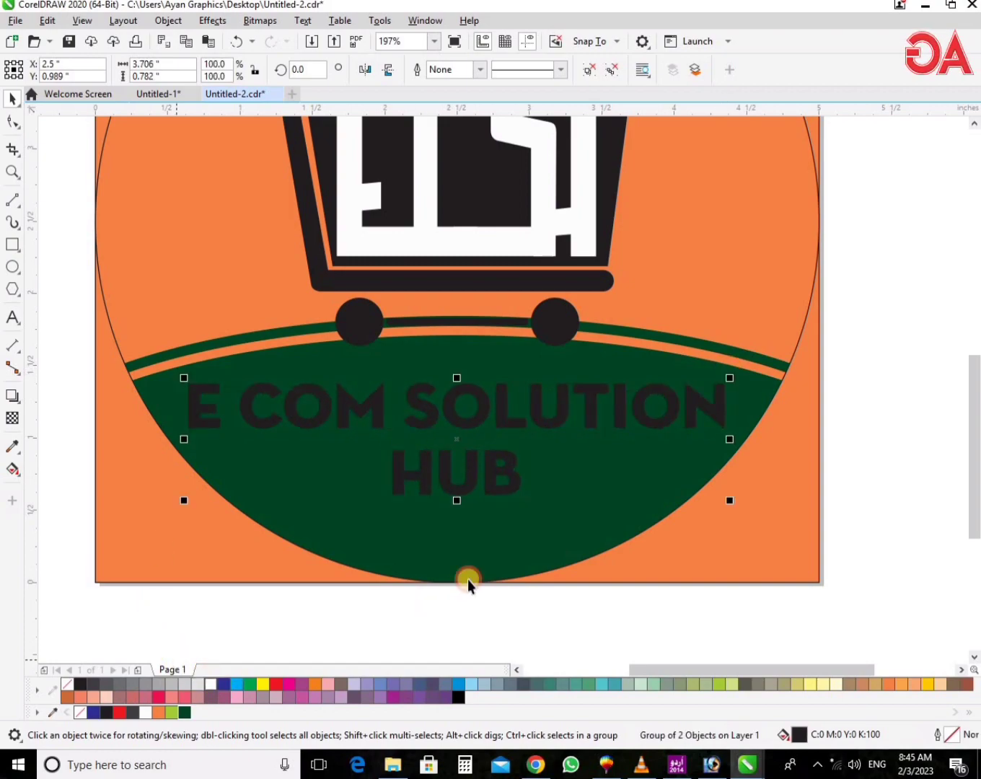
left_click(481, 564, "shift")
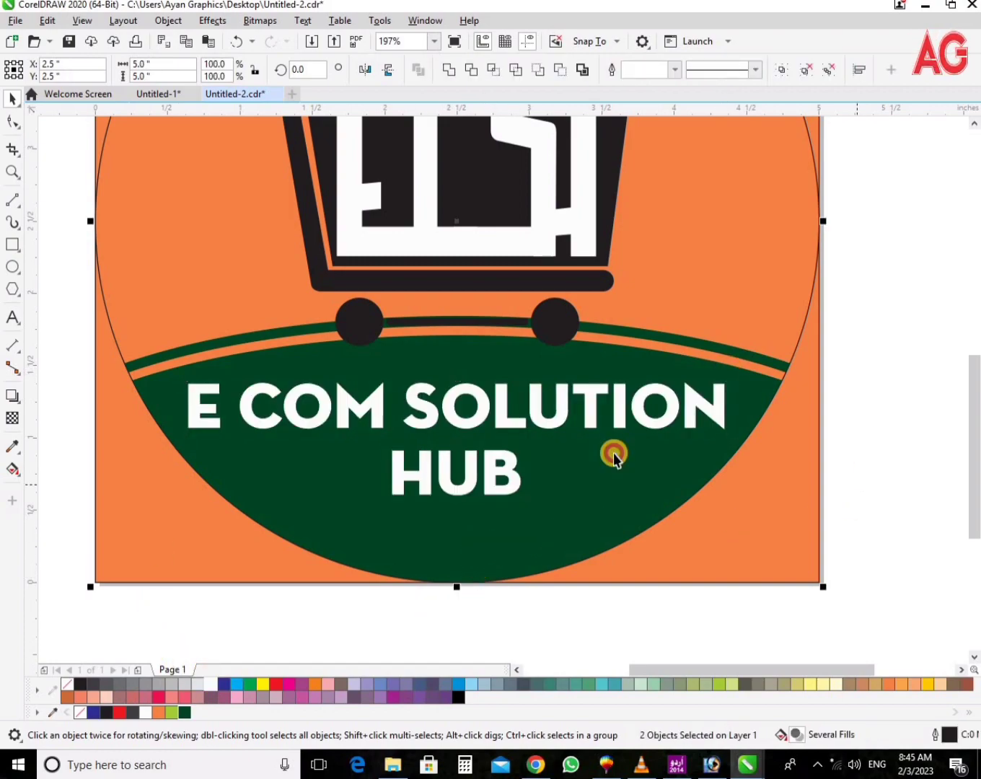
key("Escape")
left_click(461, 509)
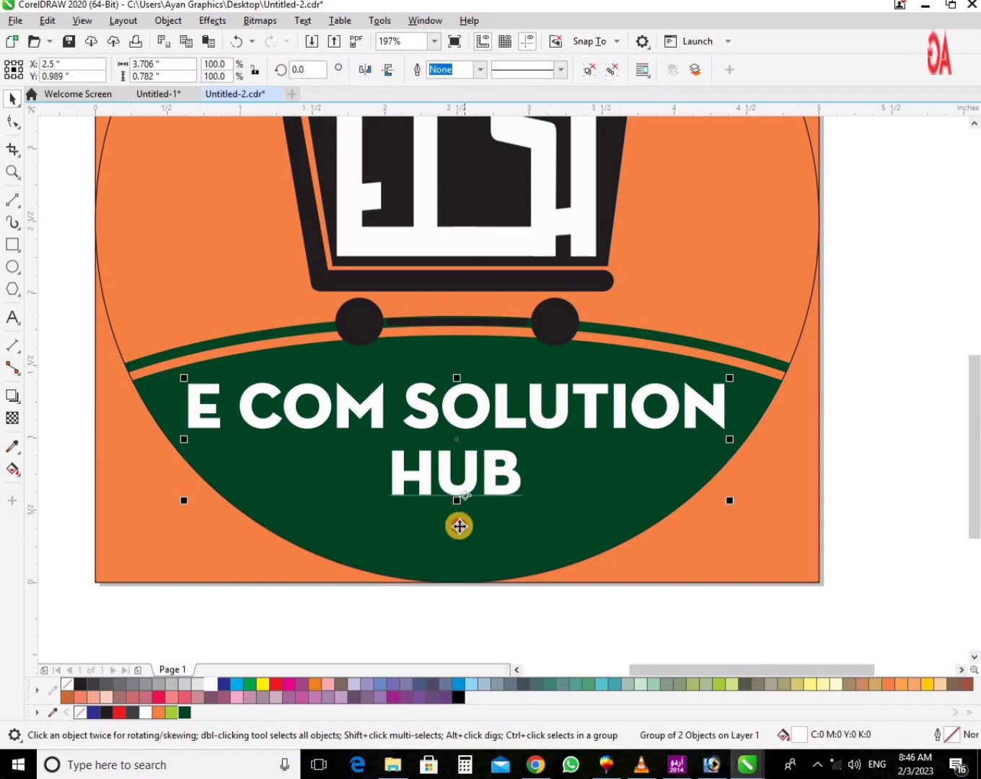
left_click(521, 524, "shift")
Select the cart's basket, frame and wheels together and move them up, clear of the green band.
key("F4")
key("z")
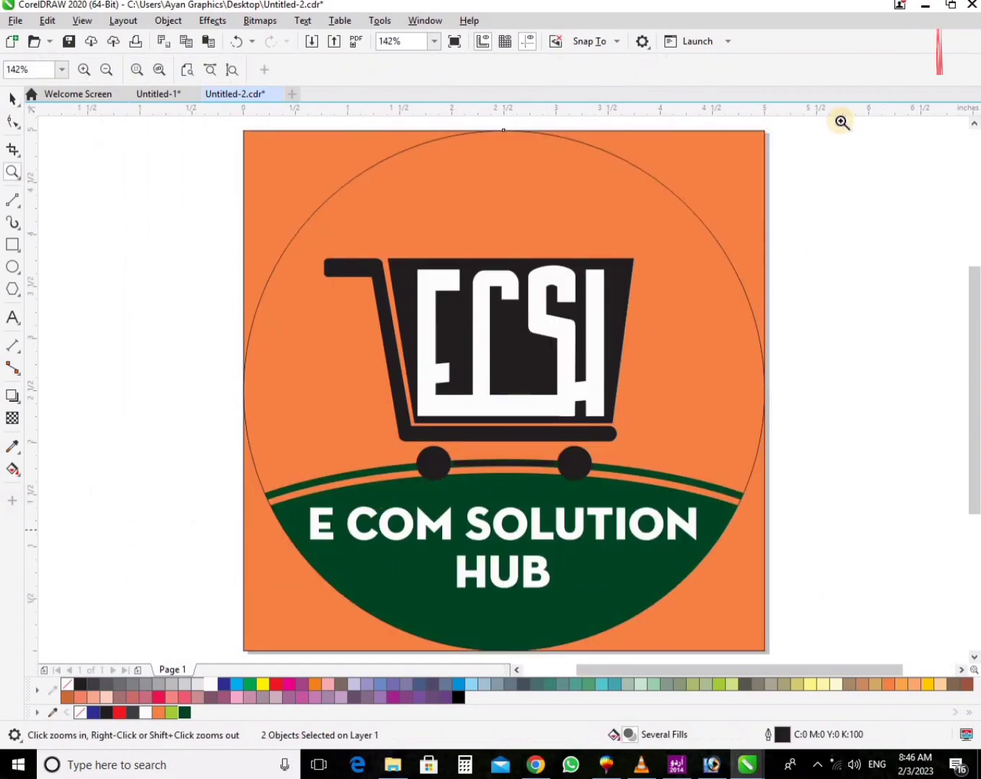
left_click(505, 475)
key("space")
left_click(505, 519)
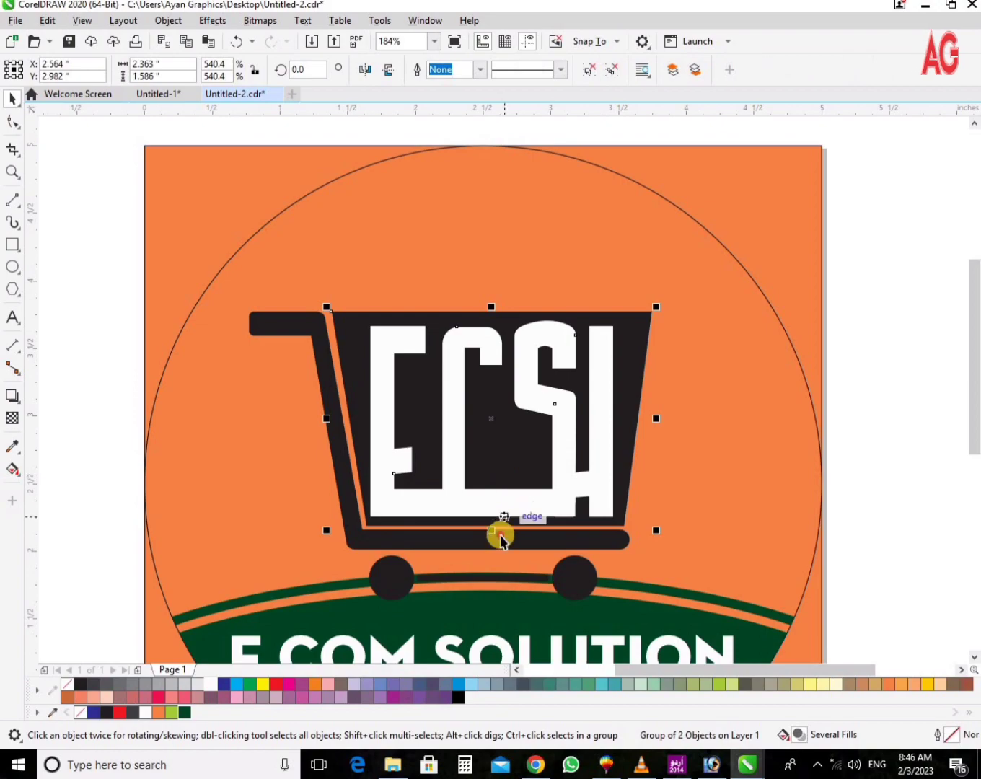
left_click(568, 573)
left_click(572, 539)
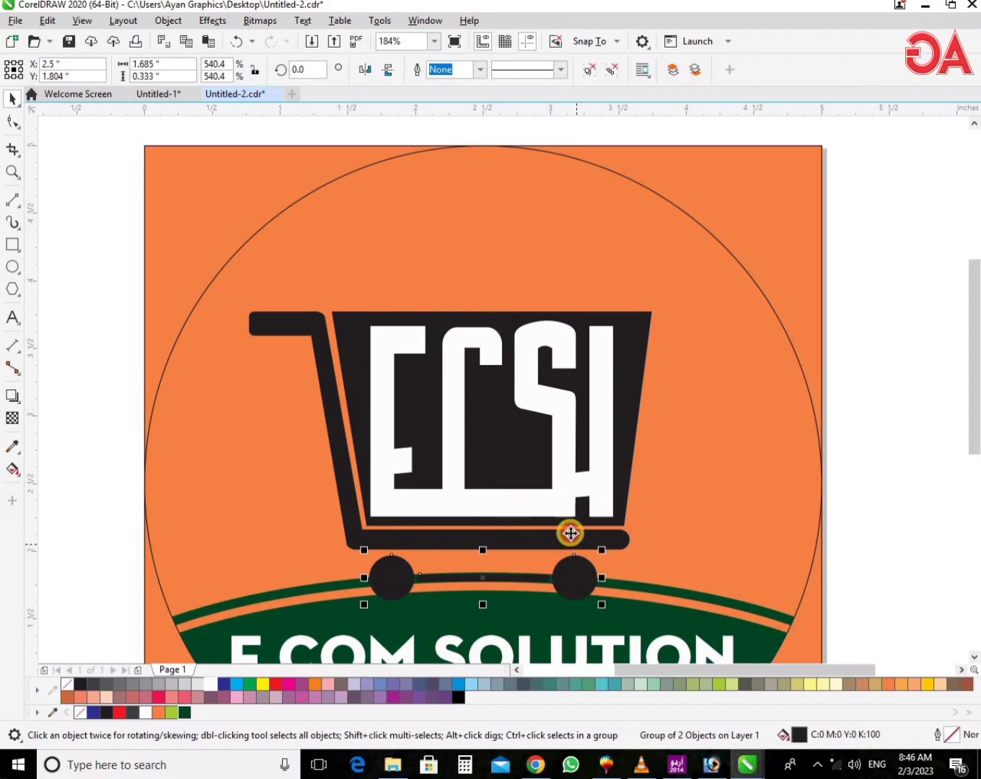
left_click(554, 514, "shift")
left_click(554, 505, "shift")
left_click_drag(554, 503, 556, 471)
Scale the cart up to about 3.3 × 2.37 inches and position it just above the green band.
left_click_drag(686, 249, 573, 314)
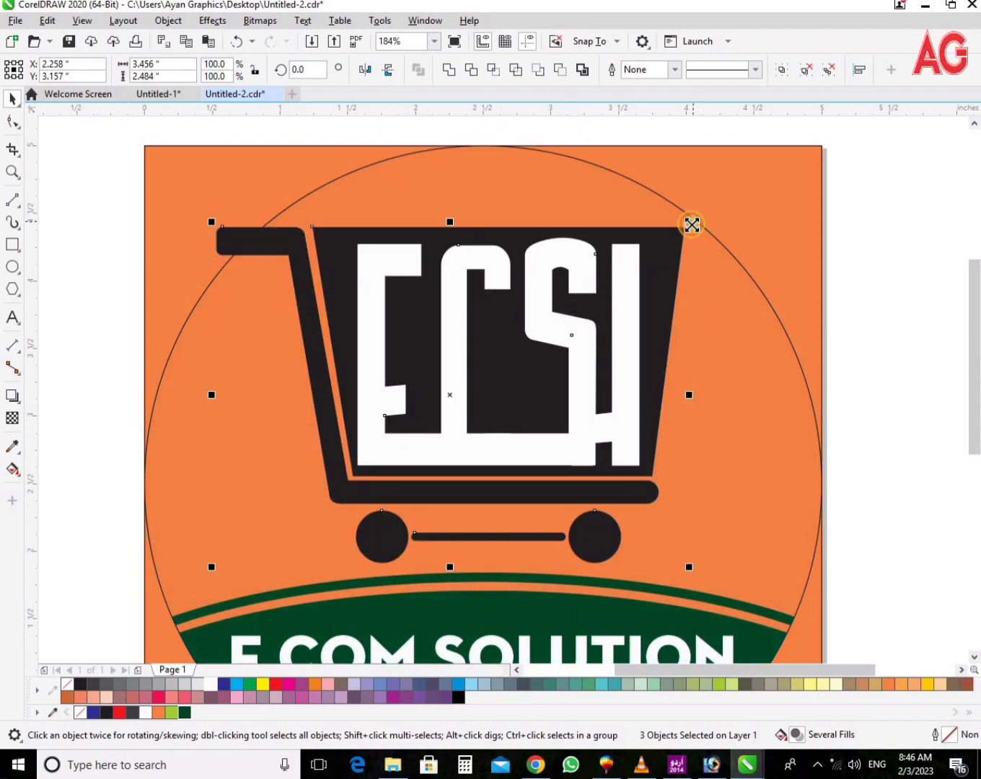
mouse_move(692, 225)
left_mouse_down()
mouse_move(672, 254)
mouse_move(680, 232)
left_mouse_up()
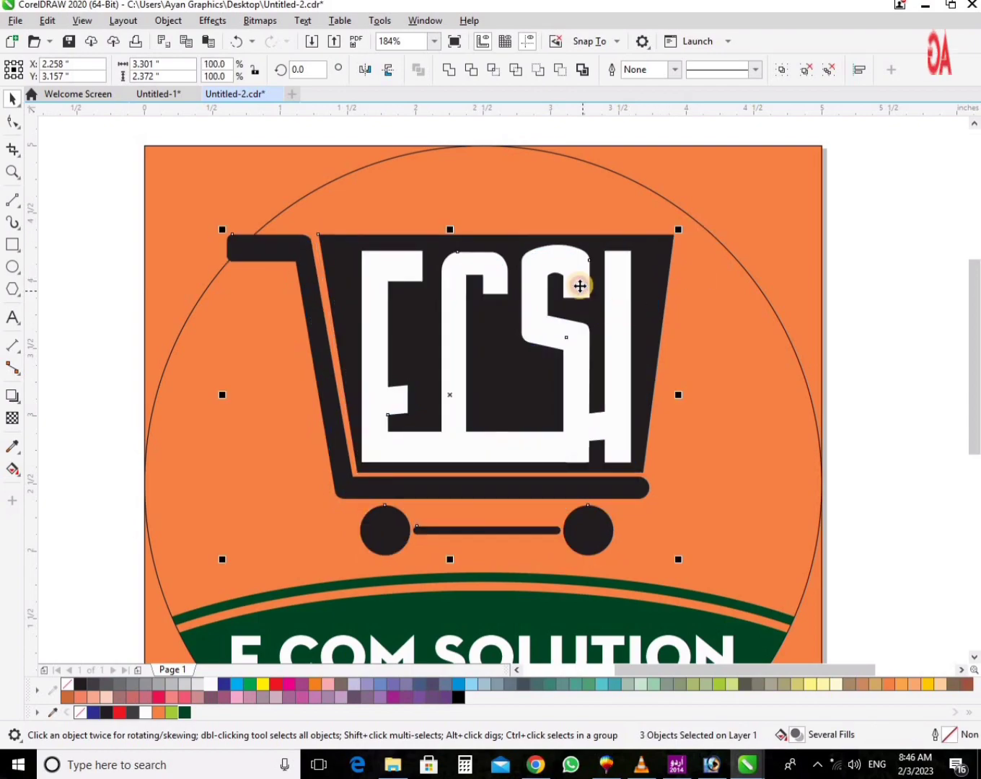
left_click_drag(581, 292, 580, 287)
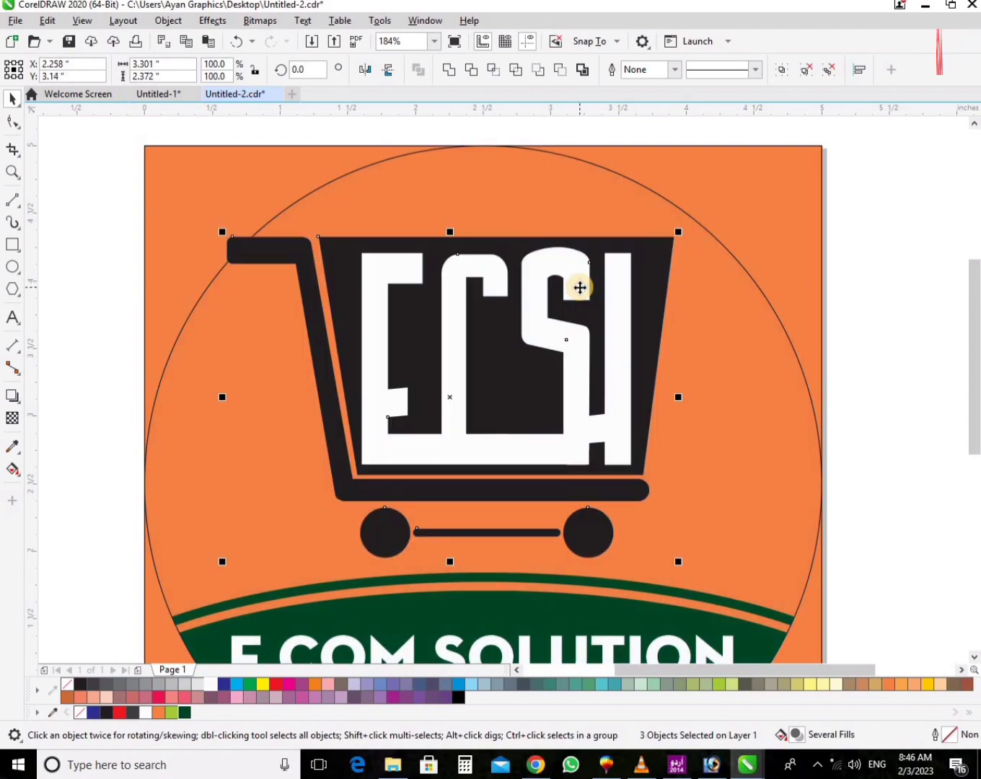
key("F3")
key("F2")
left_click_drag(301, 208, 836, 540)
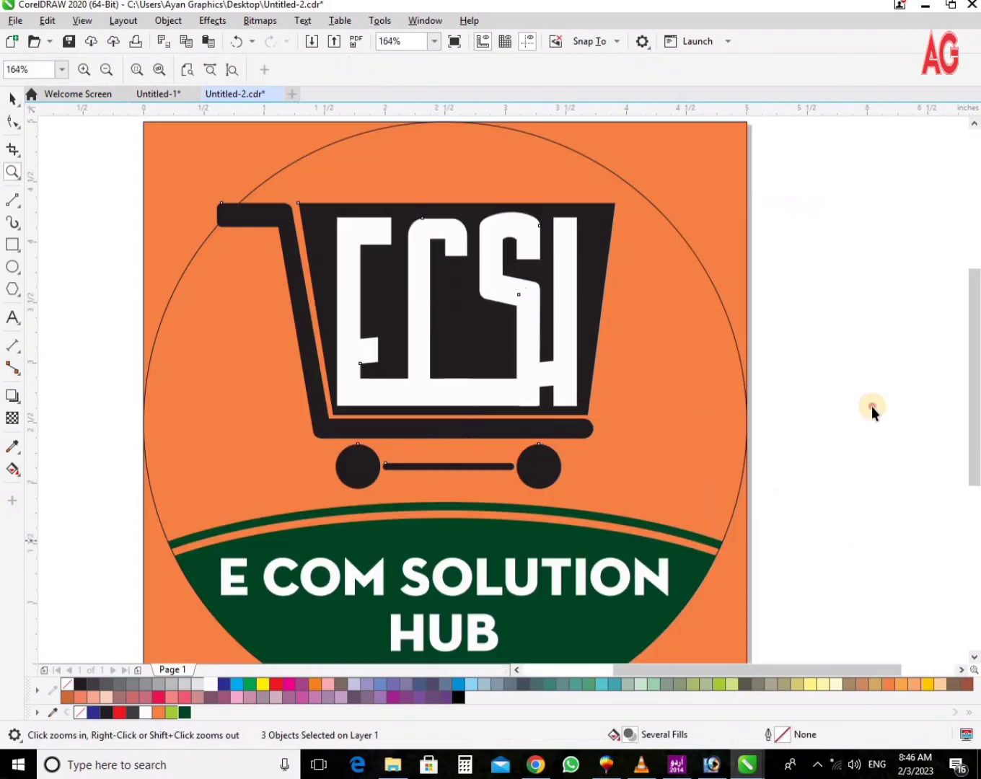
key("Escape")
left_click_drag(460, 375, 568, 336)
key("ctrl+z")
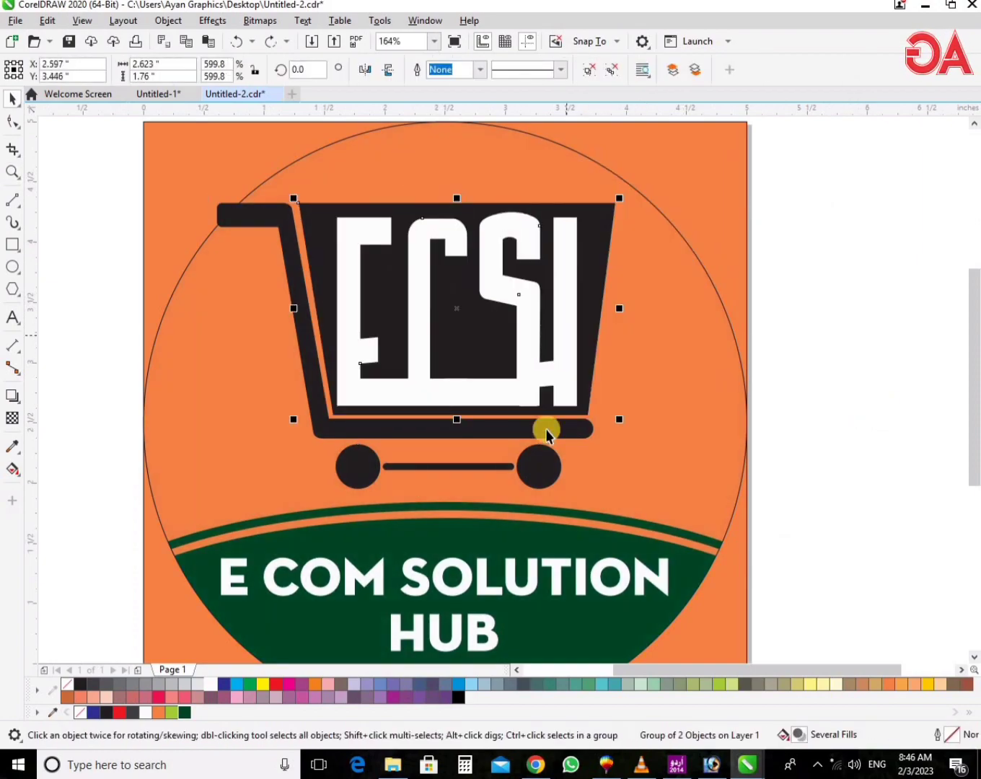
Fill the cart's frame and wheels with dark green, C93 M42 Y100 K50.
left_click(546, 464)
left_click(312, 424, "shift")
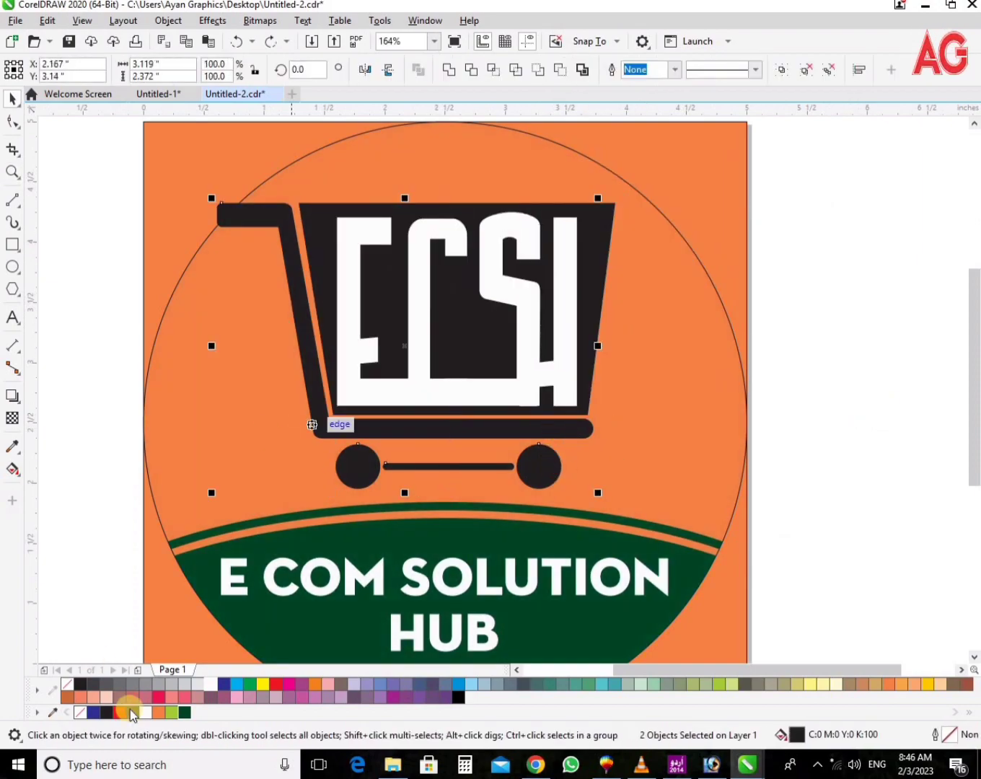
left_click(185, 713)
key("z")
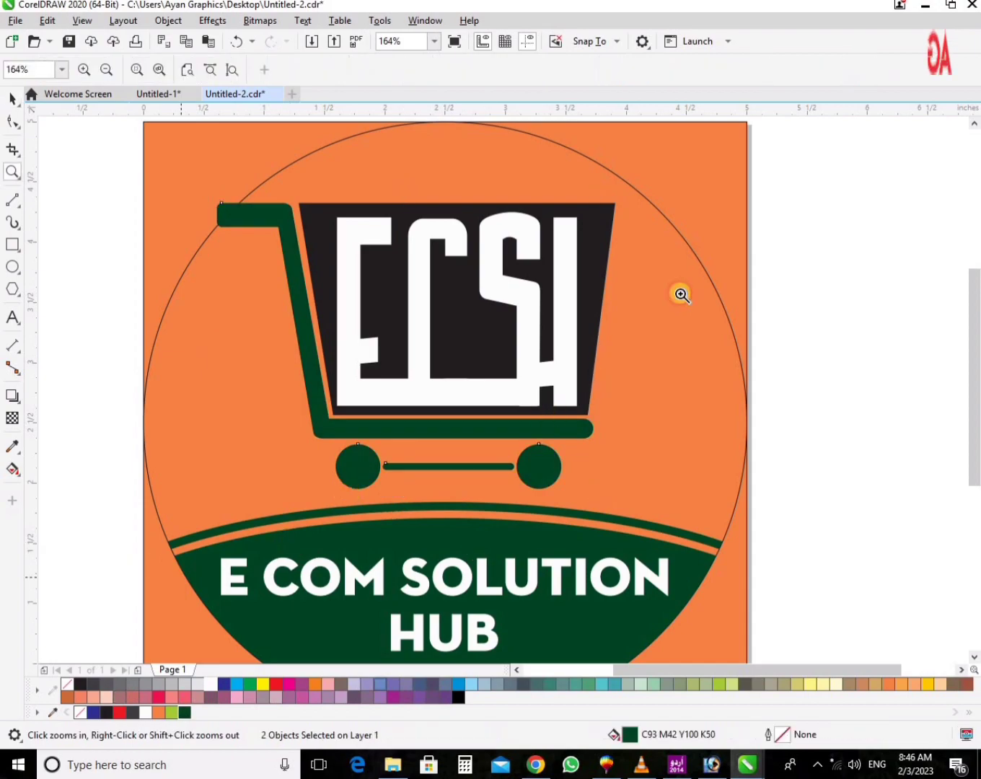
left_click(576, 562)
key("space")
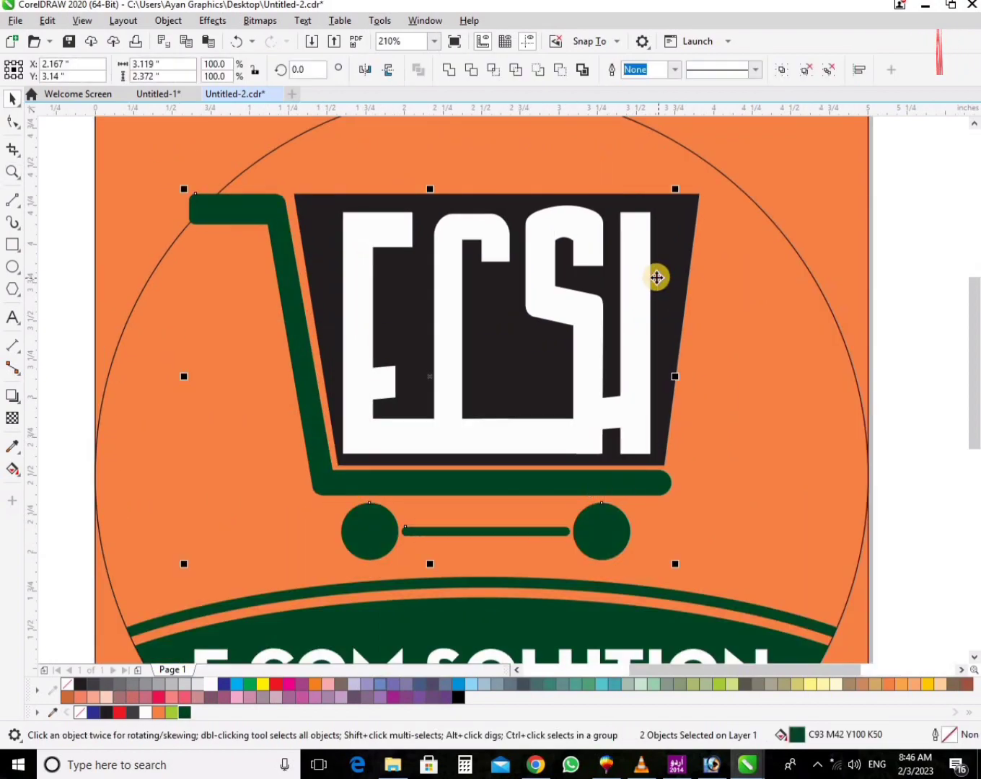
Try a lime green fill, C40 M0 Y100 K0, on the cart's basket and undo it.
left_click(653, 281, "ctrl")
left_click_drag(668, 268, 730, 219)
key("ctrl+z")
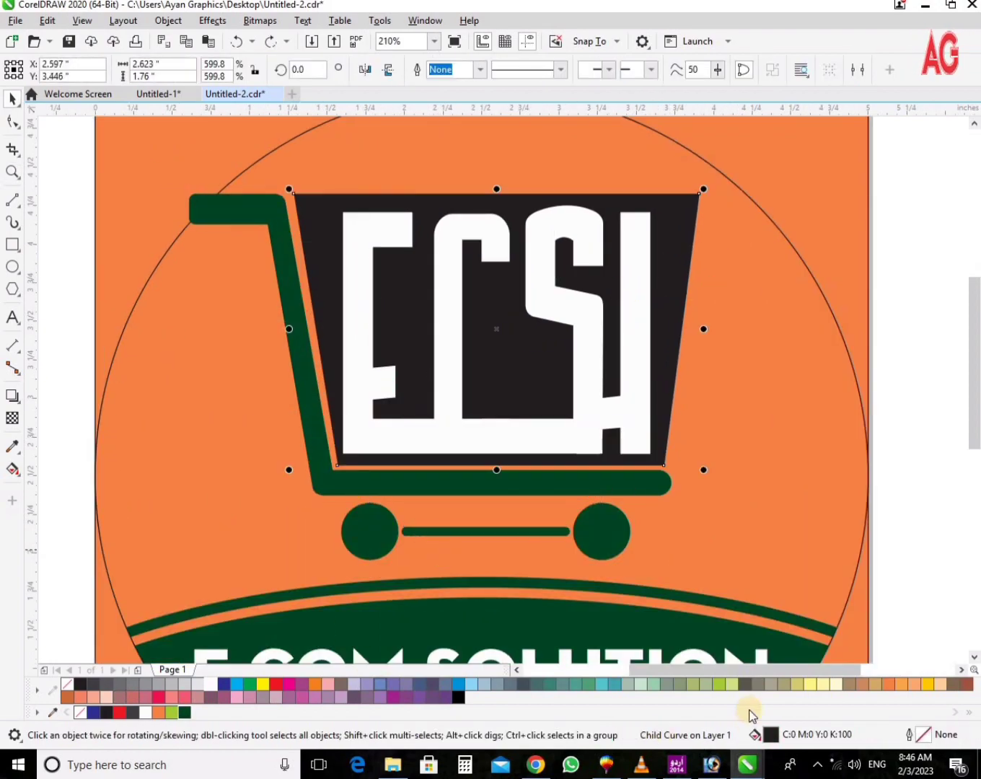
left_click(719, 683)
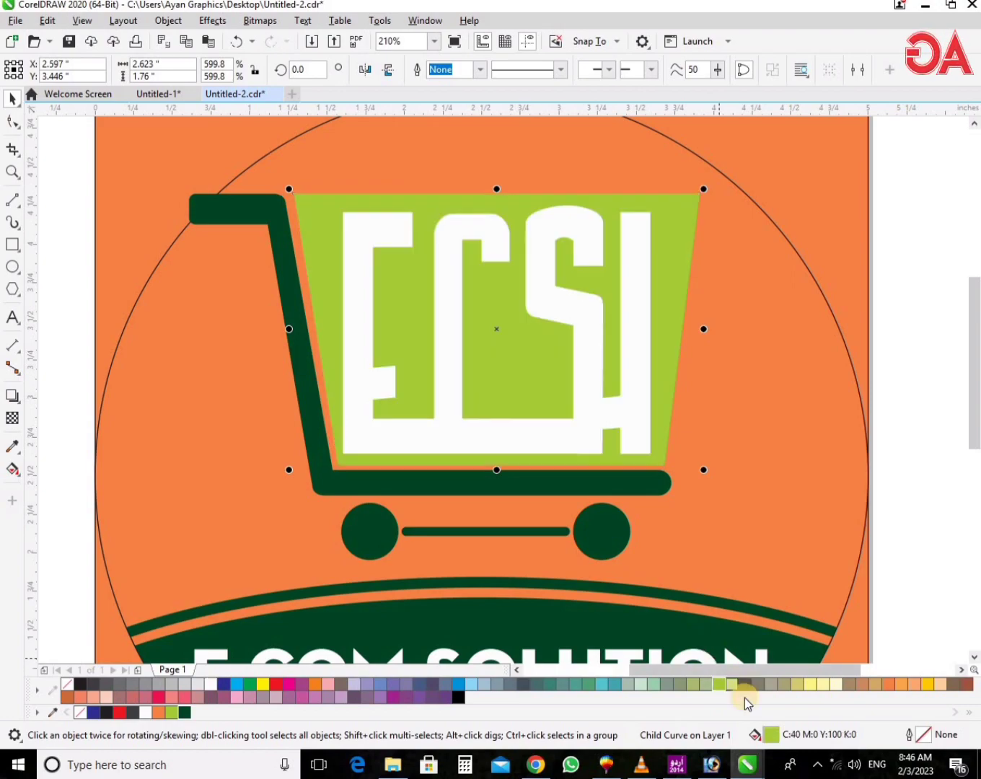
key("ctrl+z")
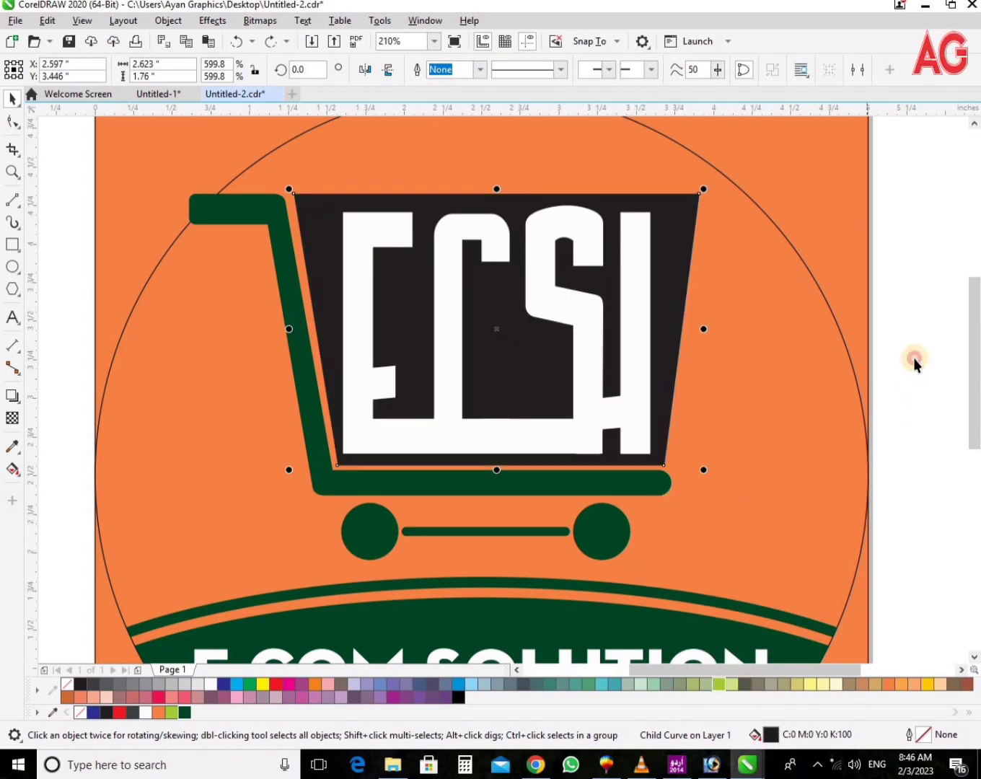
left_click(913, 359)
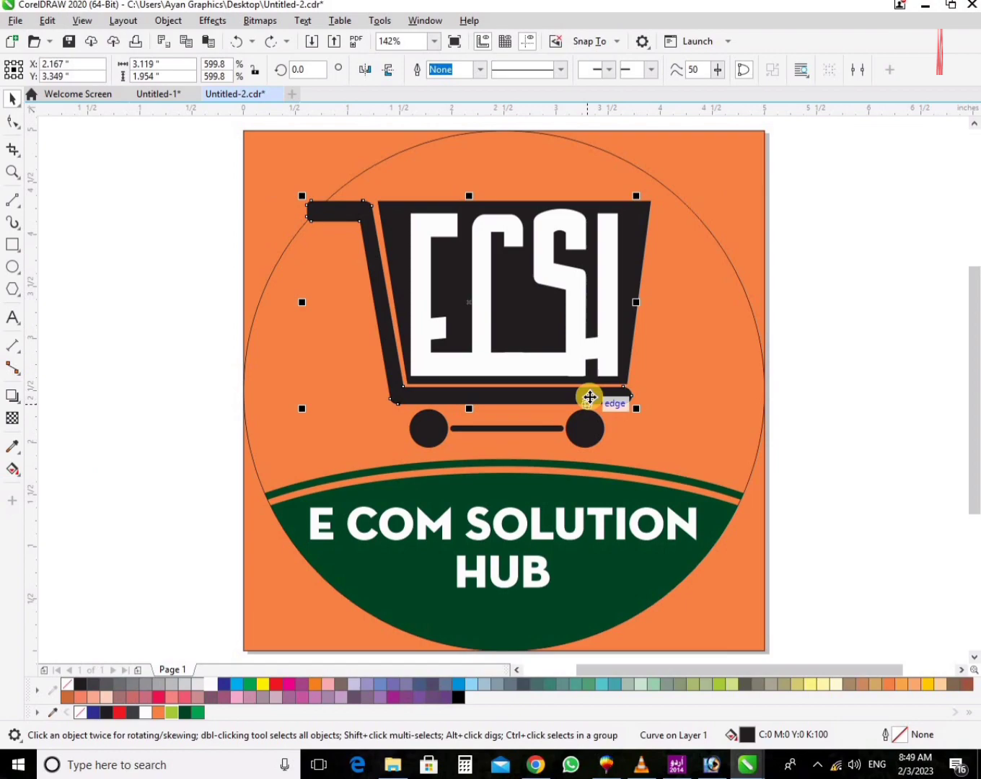
Fill the cart's frame, wheels with their axle, and basket with white.
left_click(589, 397)
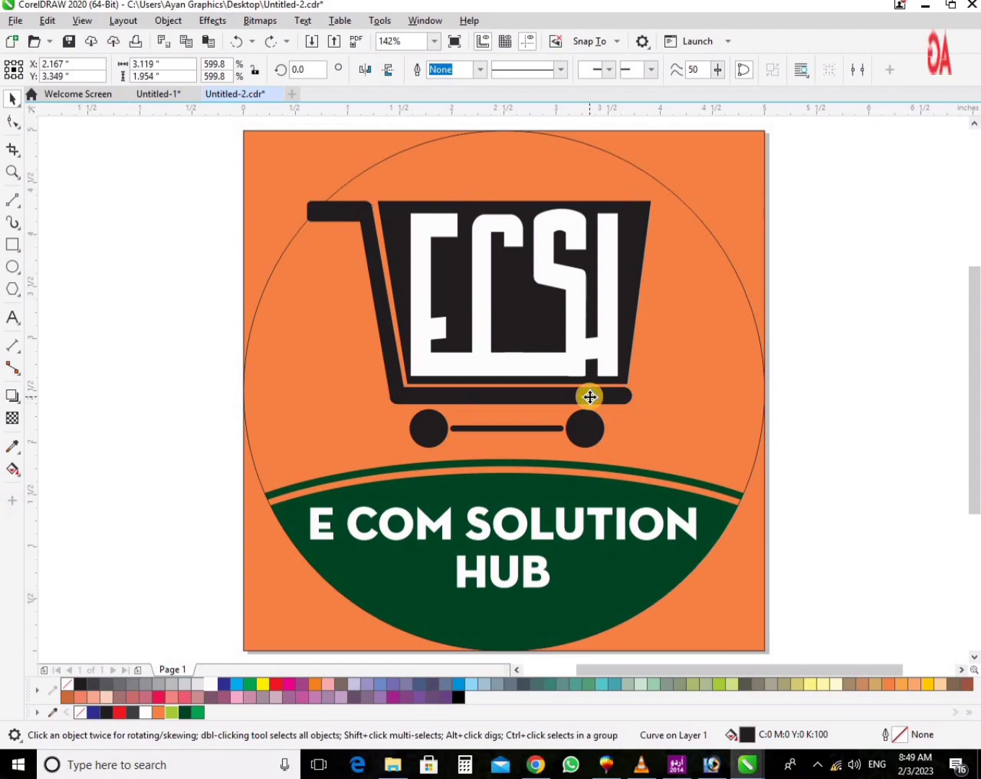
left_click_drag(503, 400, 420, 409)
key("ctrl+z")
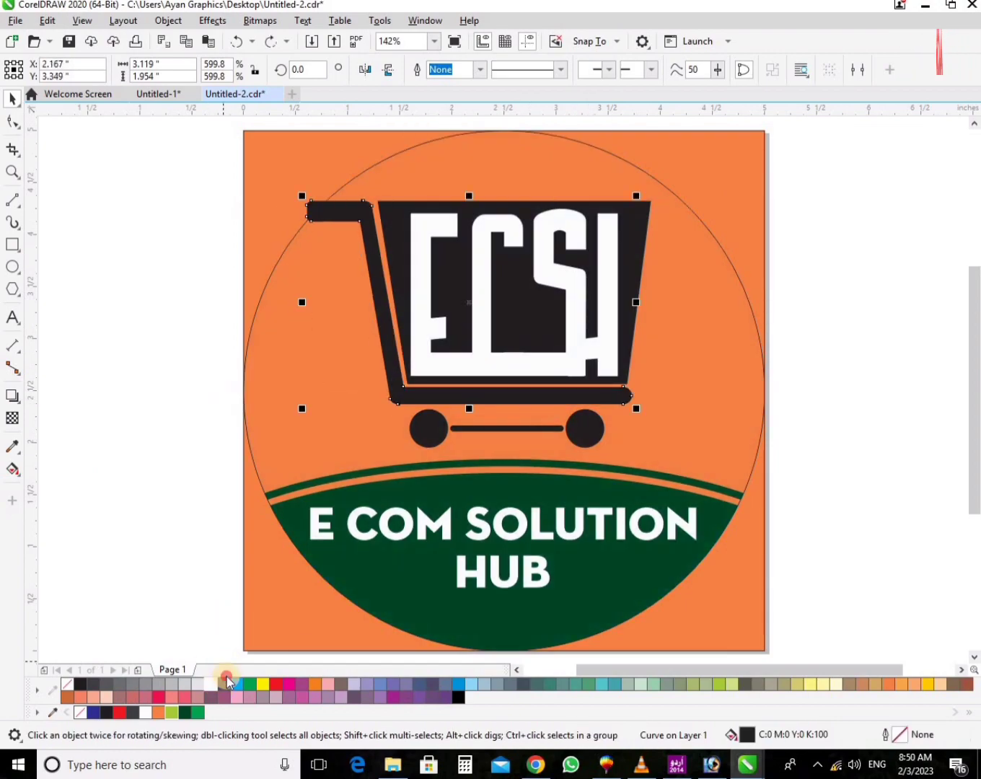
left_click(215, 684)
left_click(584, 427)
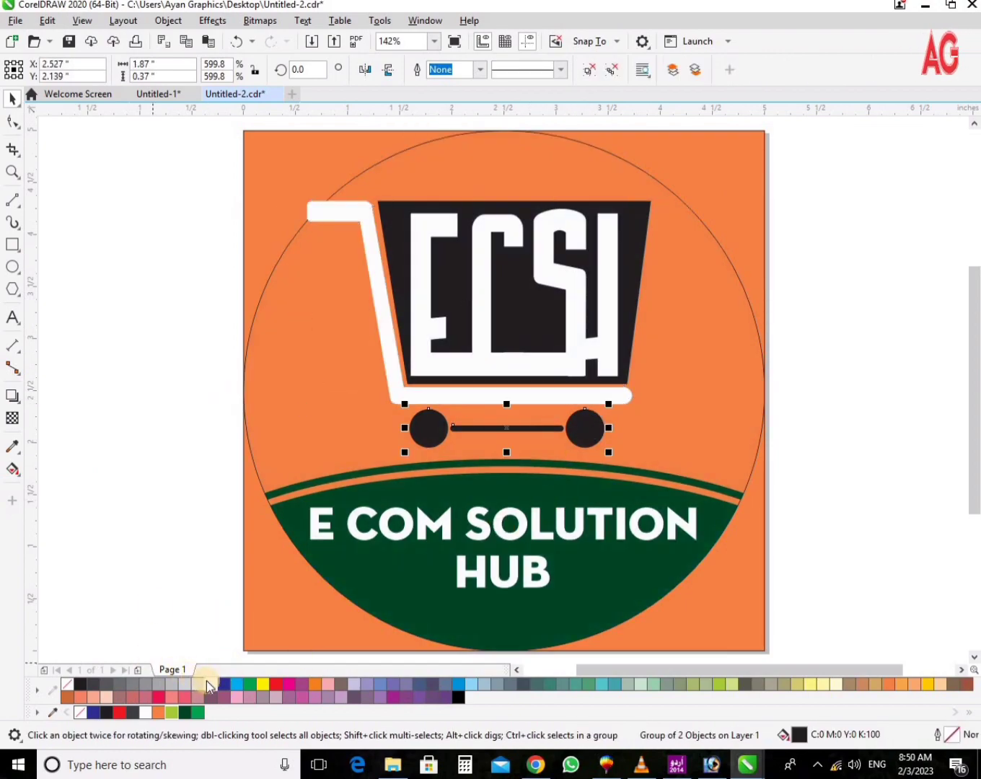
left_click_drag(636, 253, 698, 203)
key("ctrl+z")
left_click(211, 683)
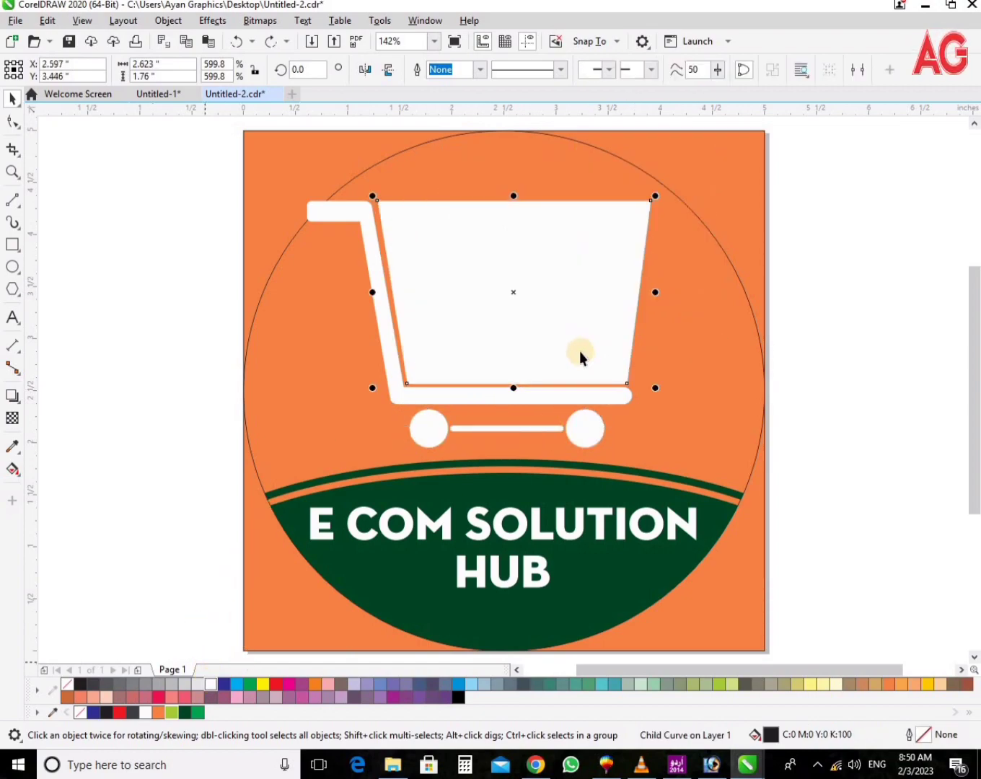
Fill the ECSH lettering inside the basket with the same dark green as the band.
left_click(450, 374, "ctrl")
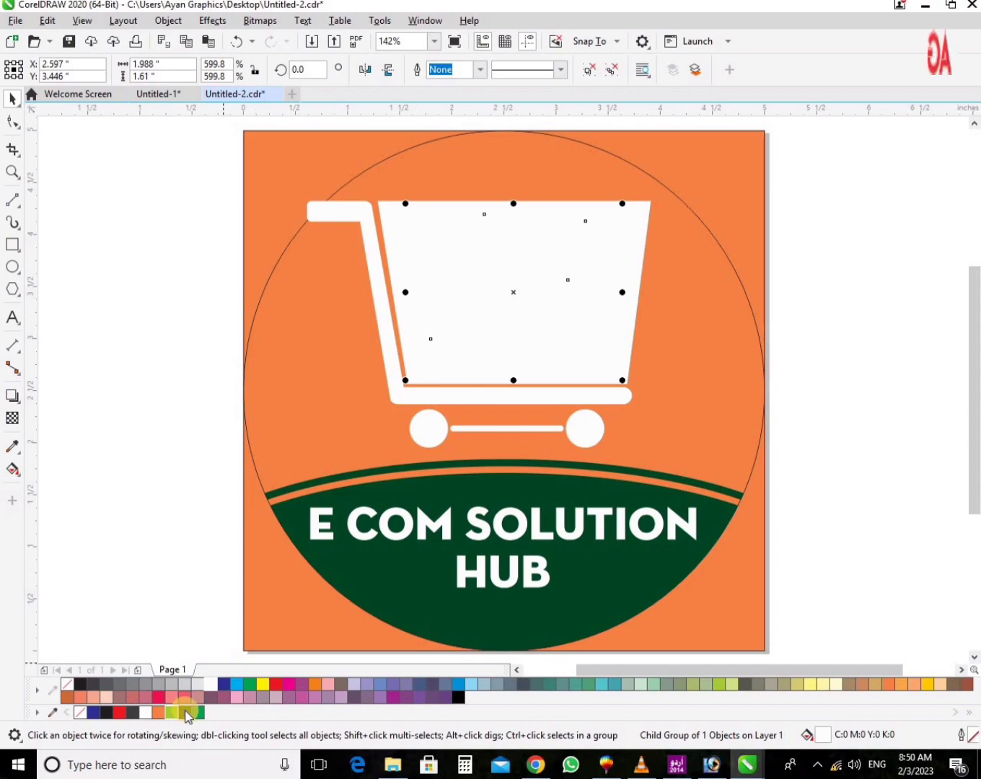
key("shift+Page_Up")
left_click(624, 240)
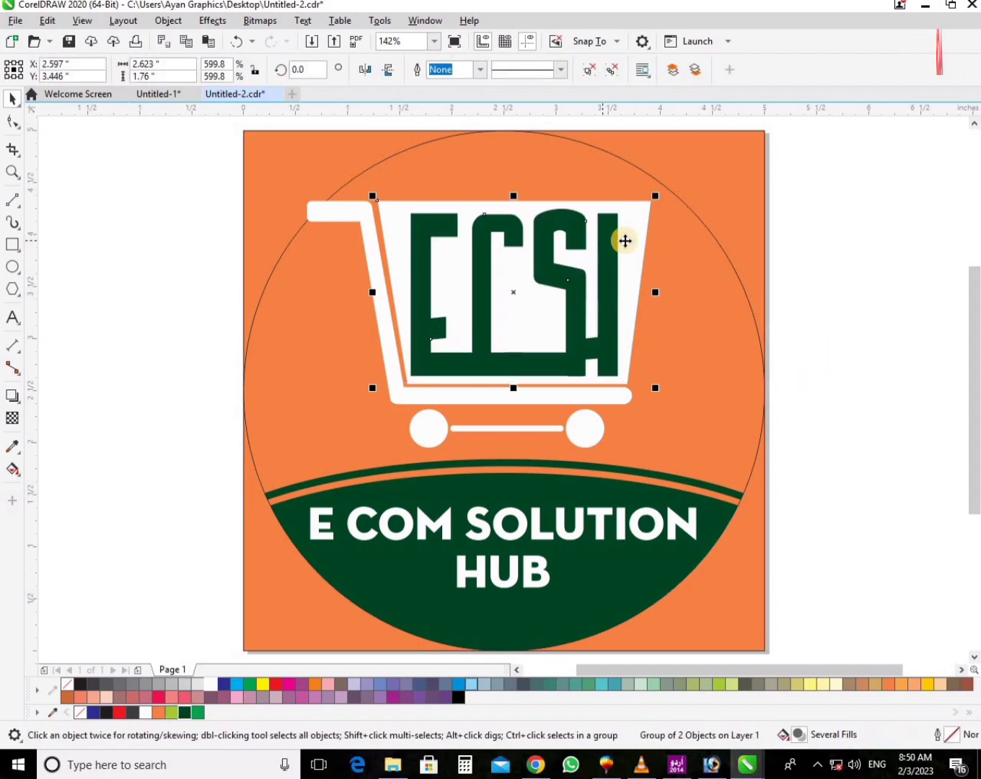
left_click(635, 239)
Select the cart's frame, lettered basket and wheels together and PowerClip them inside the large circle.
left_click_drag(657, 398, 762, 469)
left_click(709, 348)
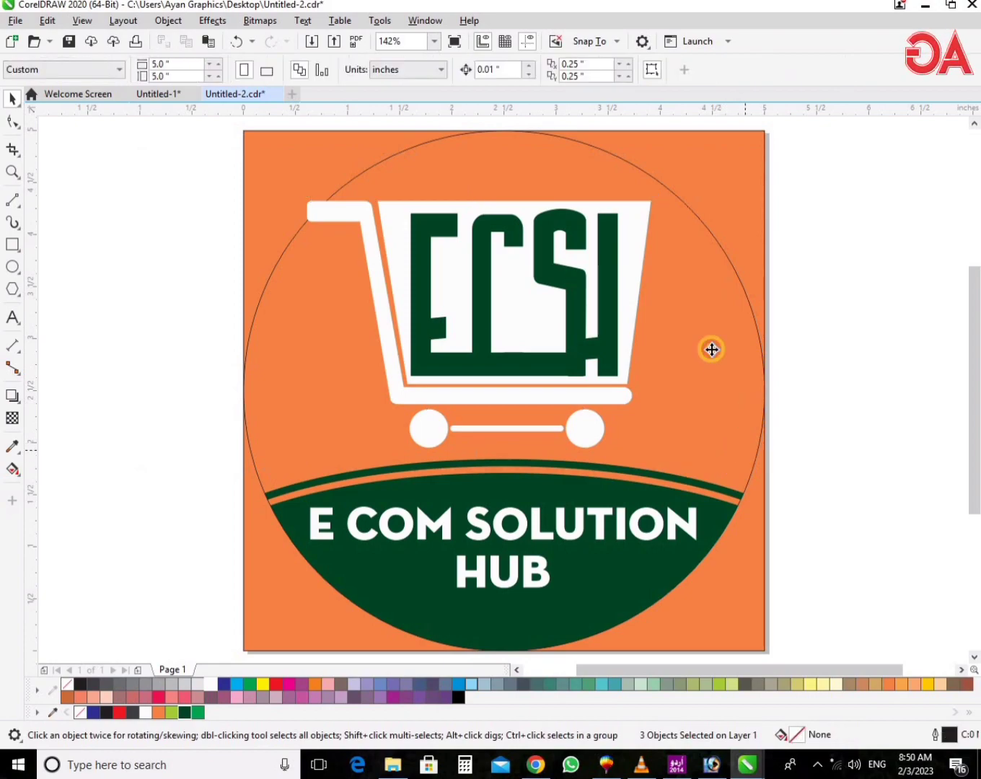
left_click(717, 328)
Set the circle's outline colour to orange, matching its C0 M60 Y80 K0 fill, and check the edges up close.
scroll(669, 311, "down", 2)
key("F2")
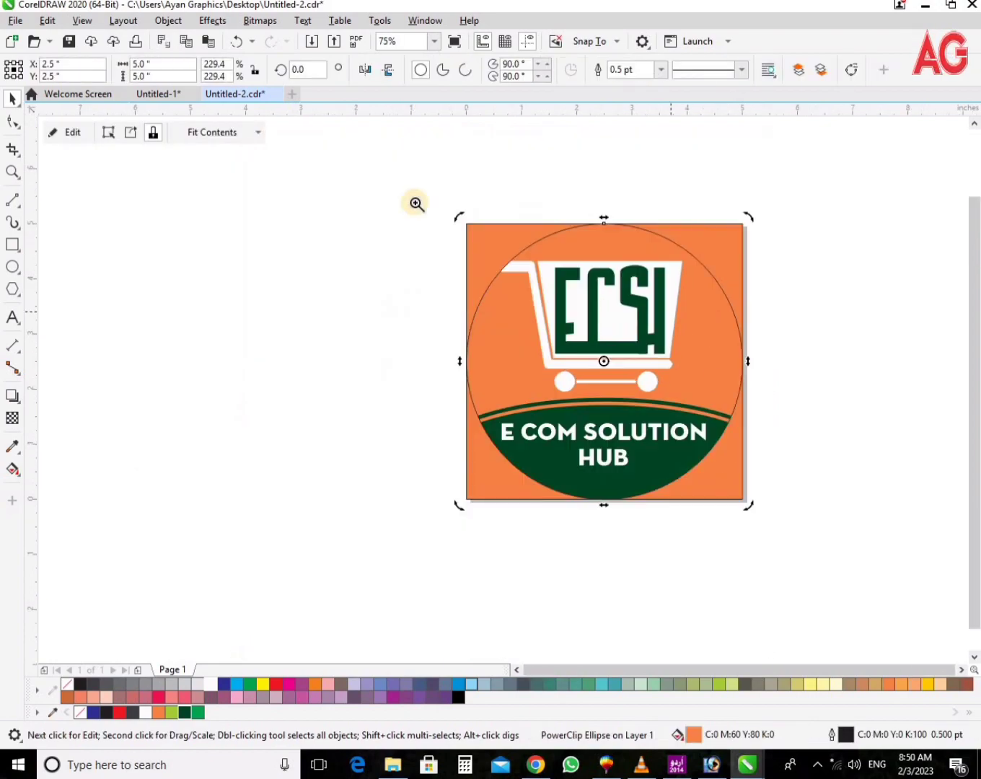
left_click_drag(413, 202, 855, 521)
left_click(781, 403)
left_click(669, 370)
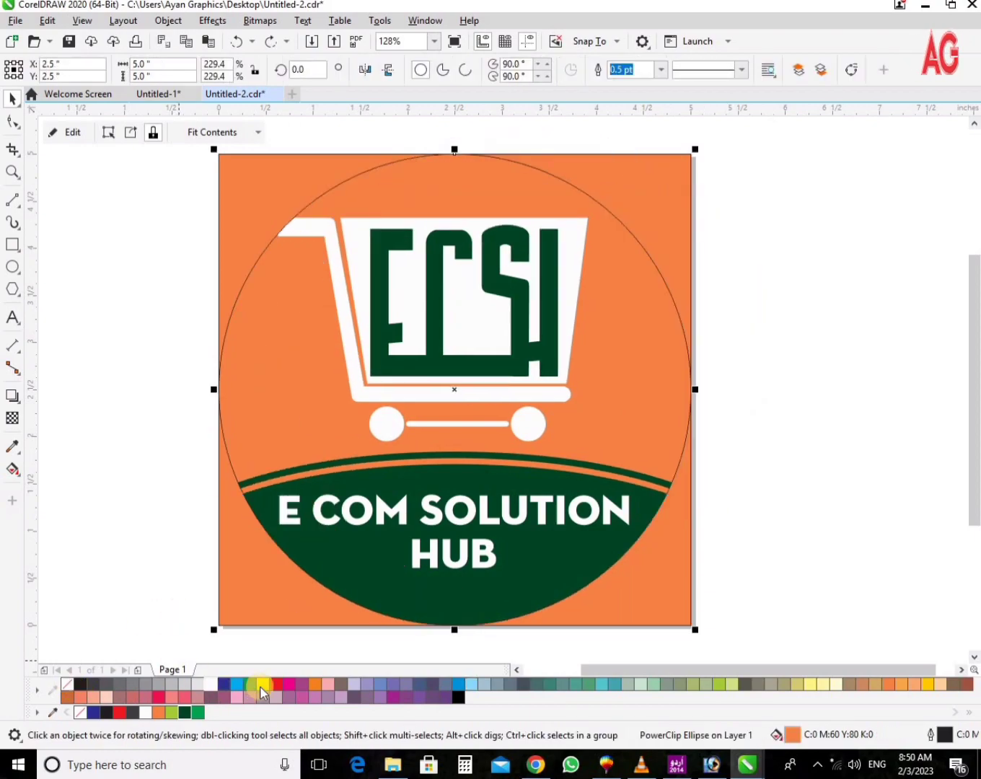
right_click(158, 711)
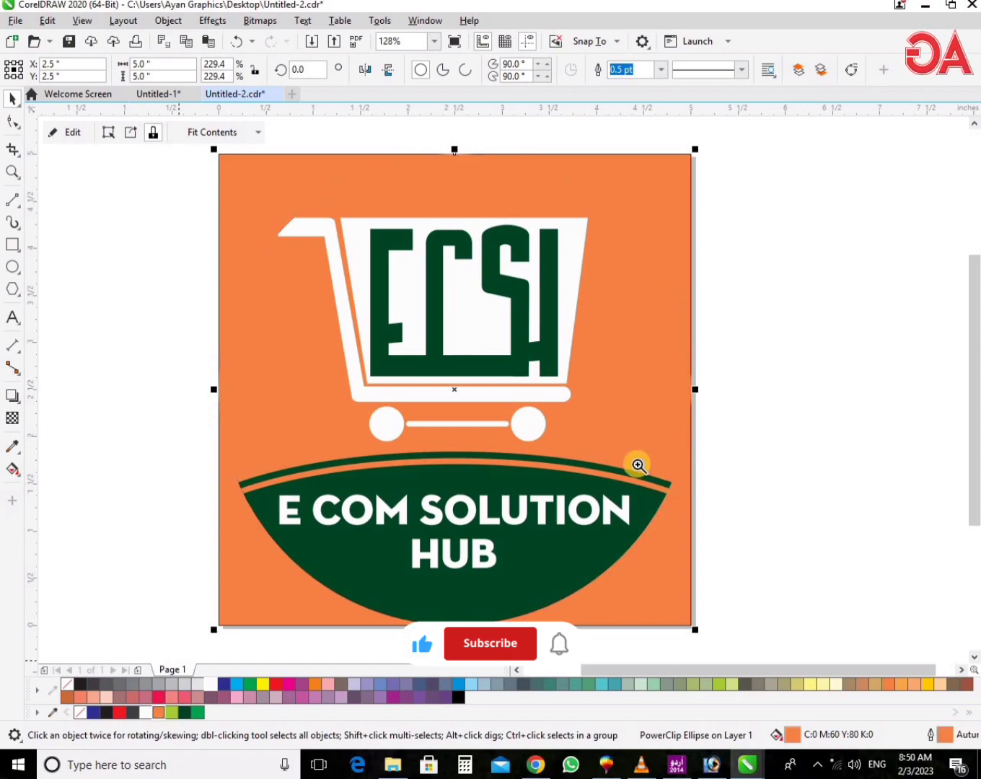
key("z")
left_click(642, 519)
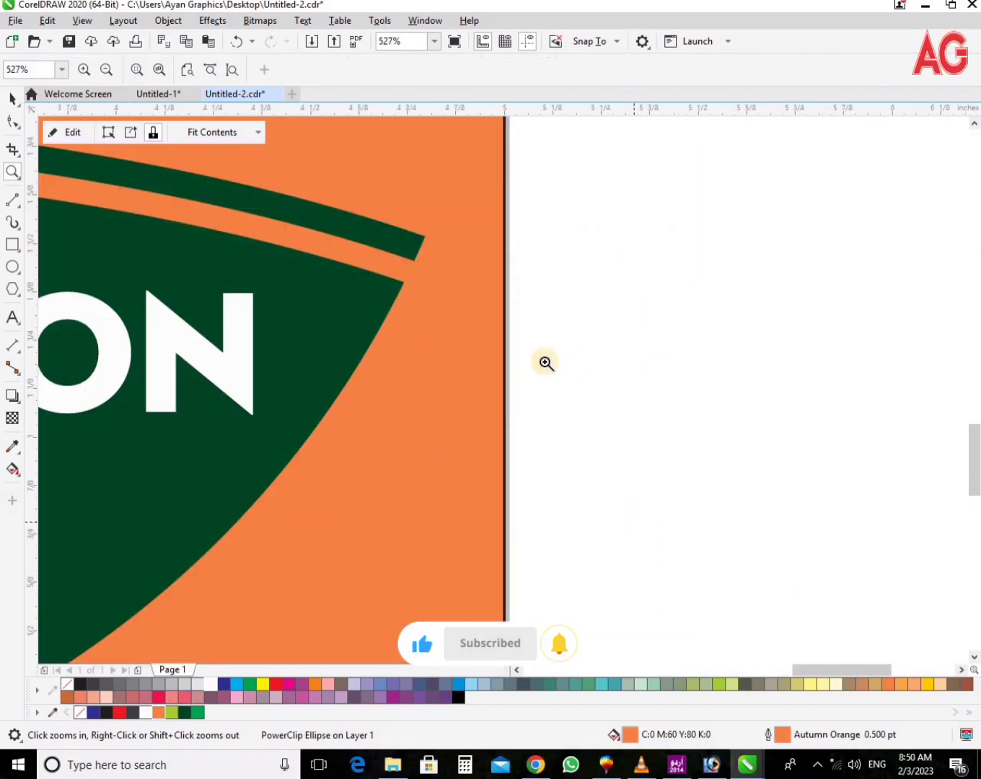
key("F4")
left_click_drag(189, 481, 891, 88)
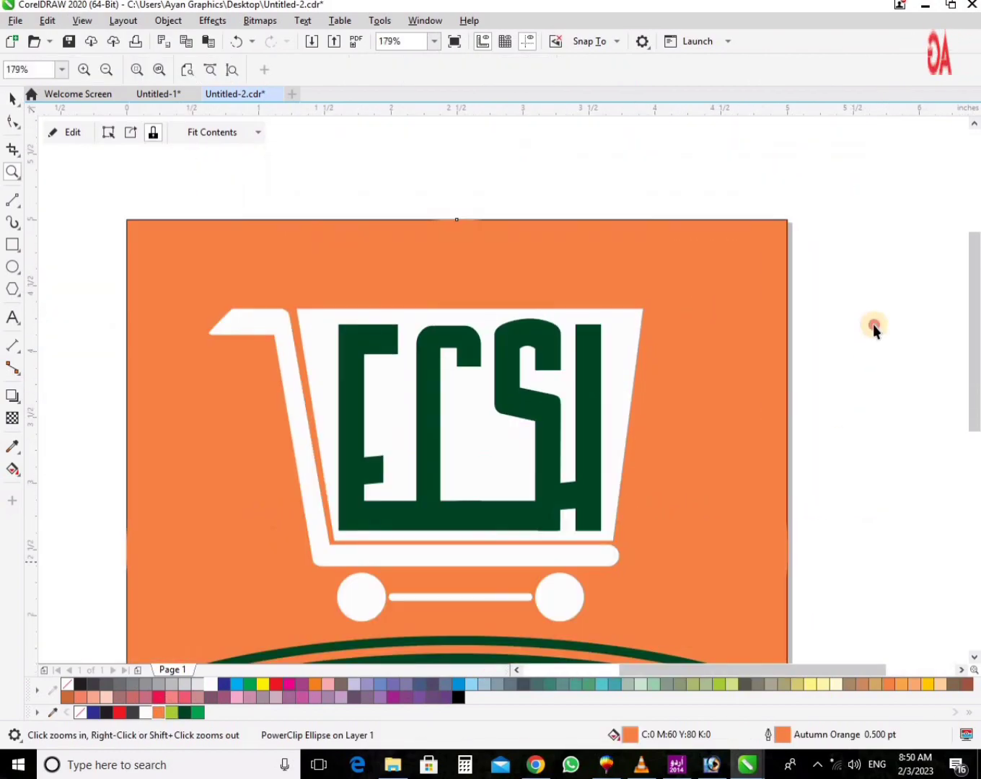
key("space")
key("F4")
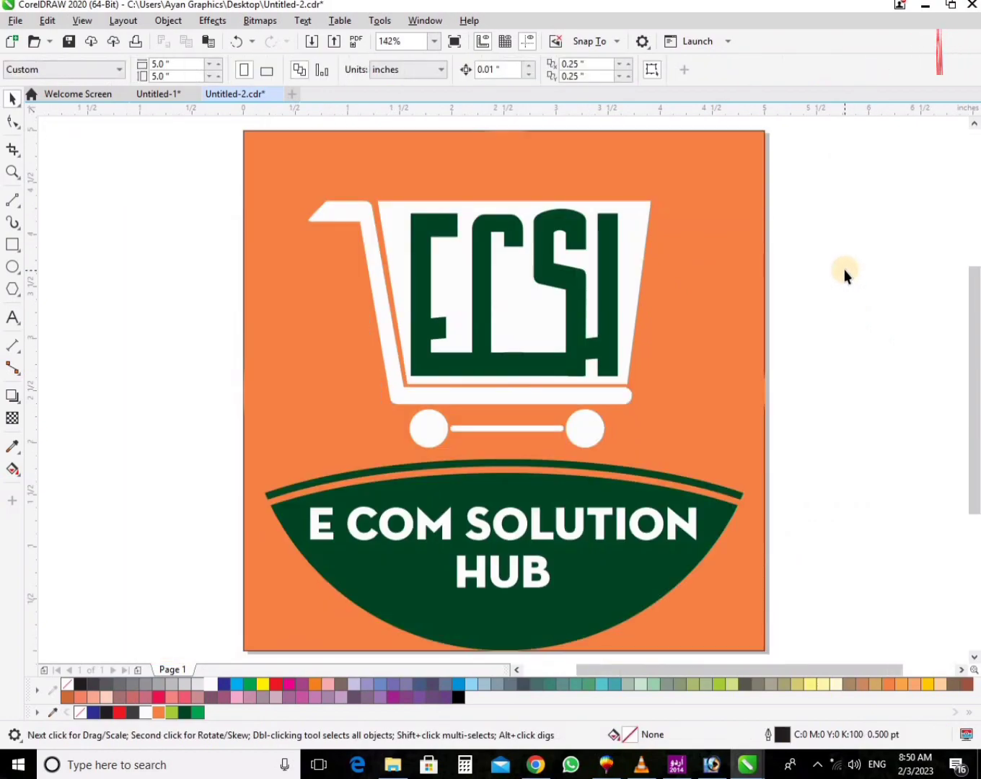